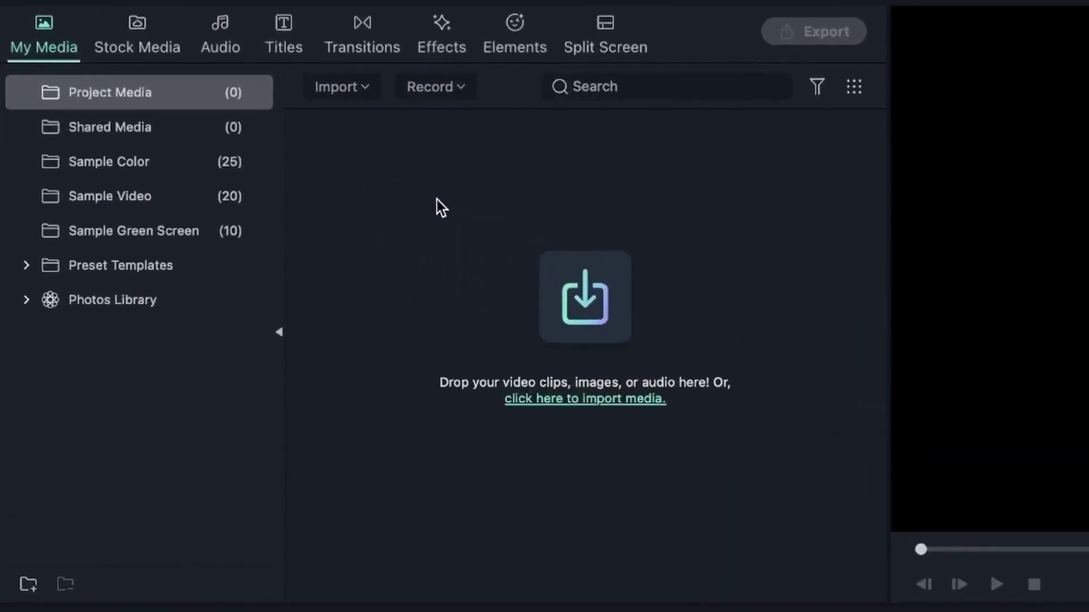
Browse the 233 Included transitions, including Whirl, Wormhole, Warp Zoom and Shift Zoom
left_click(391, 56)
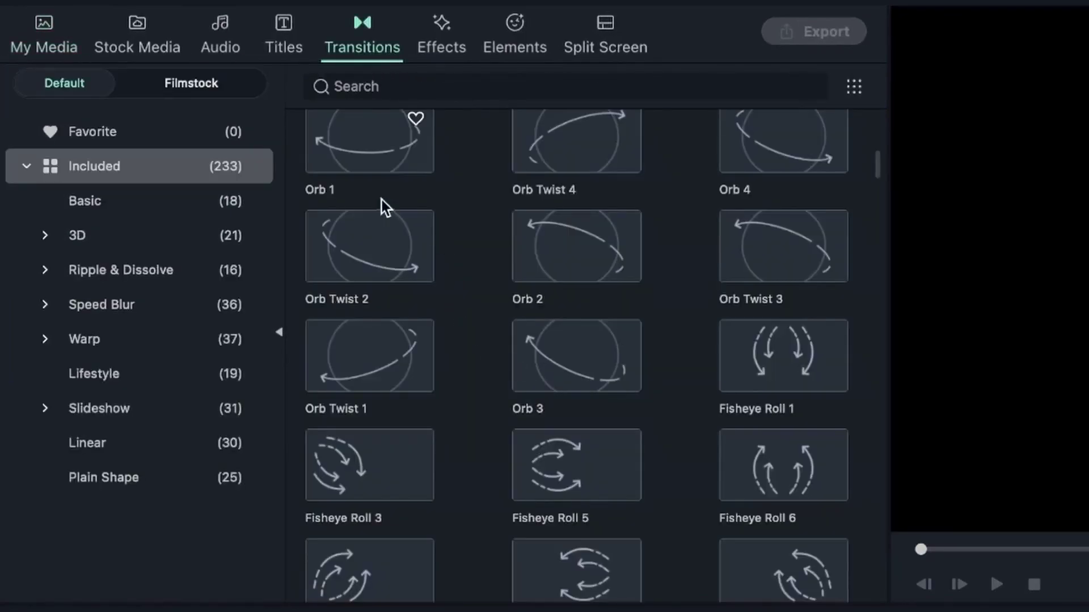
scroll(666, 325, "up", 3)
scroll(666, 325, "down", 10)
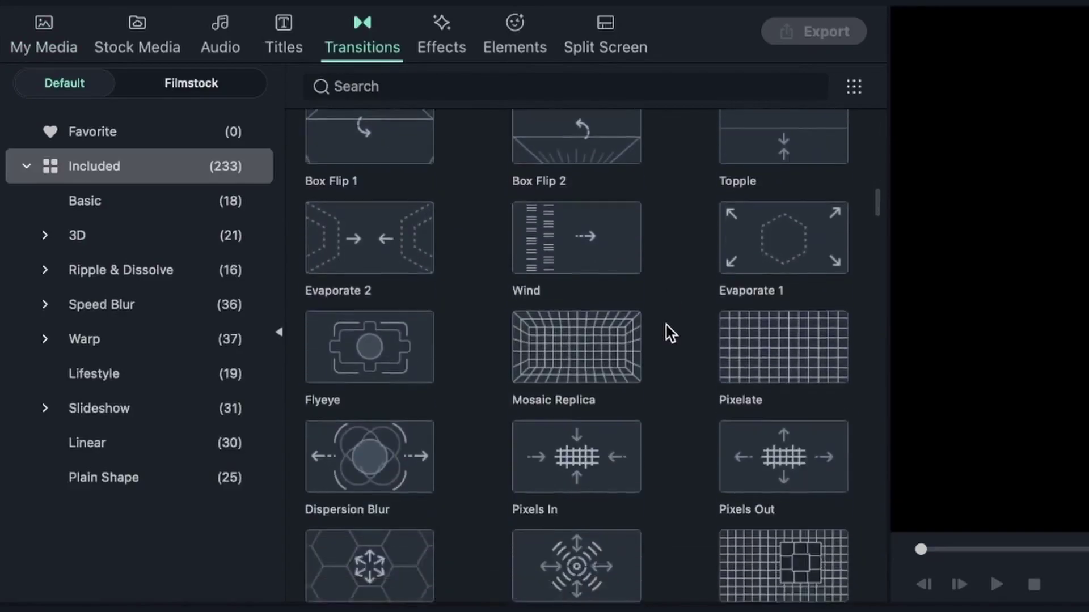
scroll(666, 325, "down", 12)
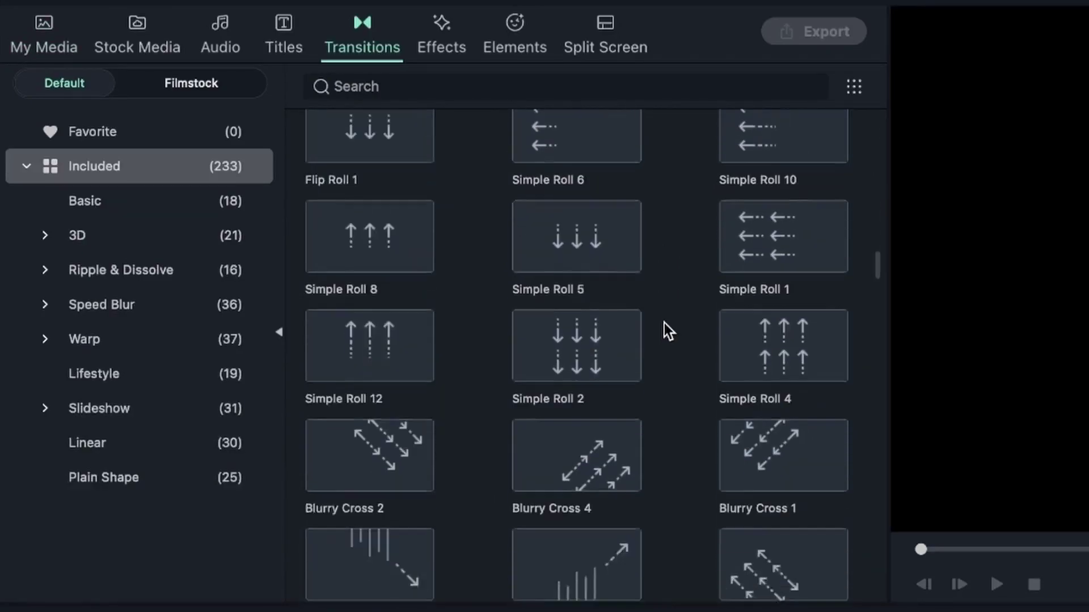
scroll(665, 323, "down", 8)
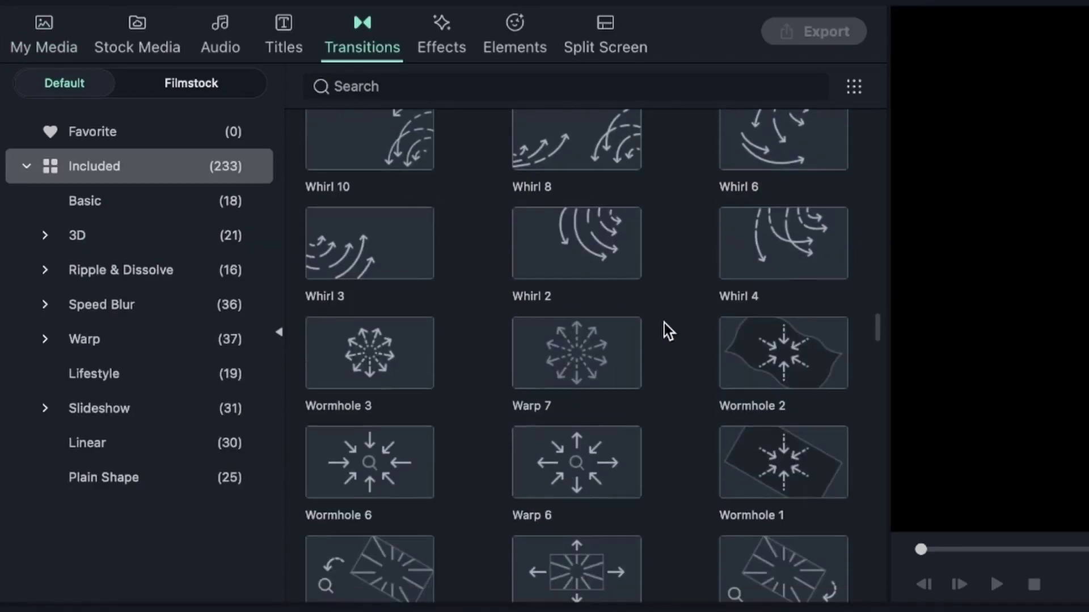
scroll(666, 324, "down", 3)
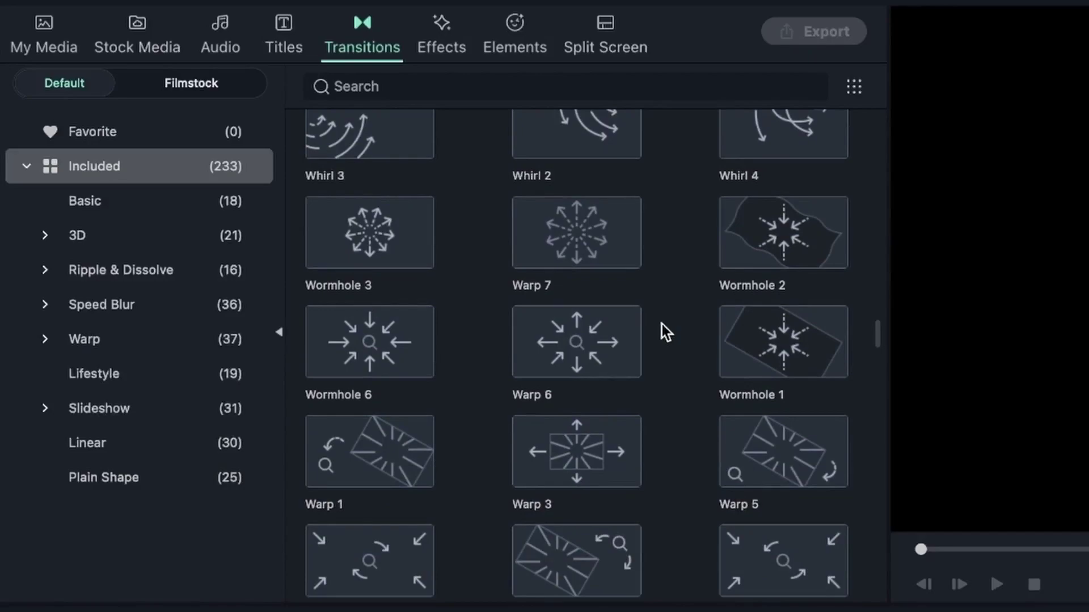
scroll(662, 324, "down", 6)
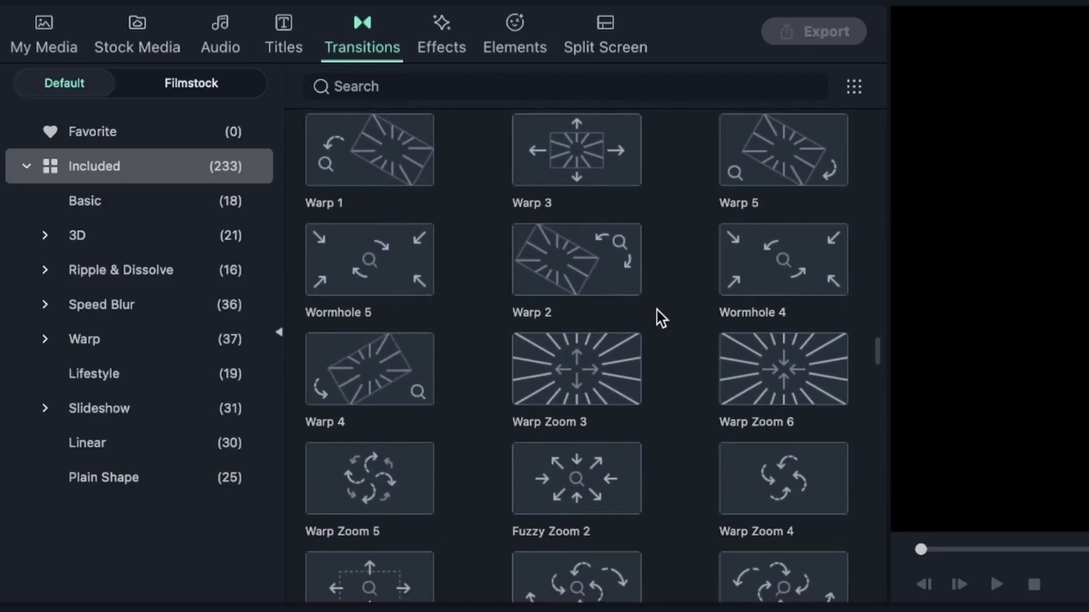
scroll(657, 311, "down", 6)
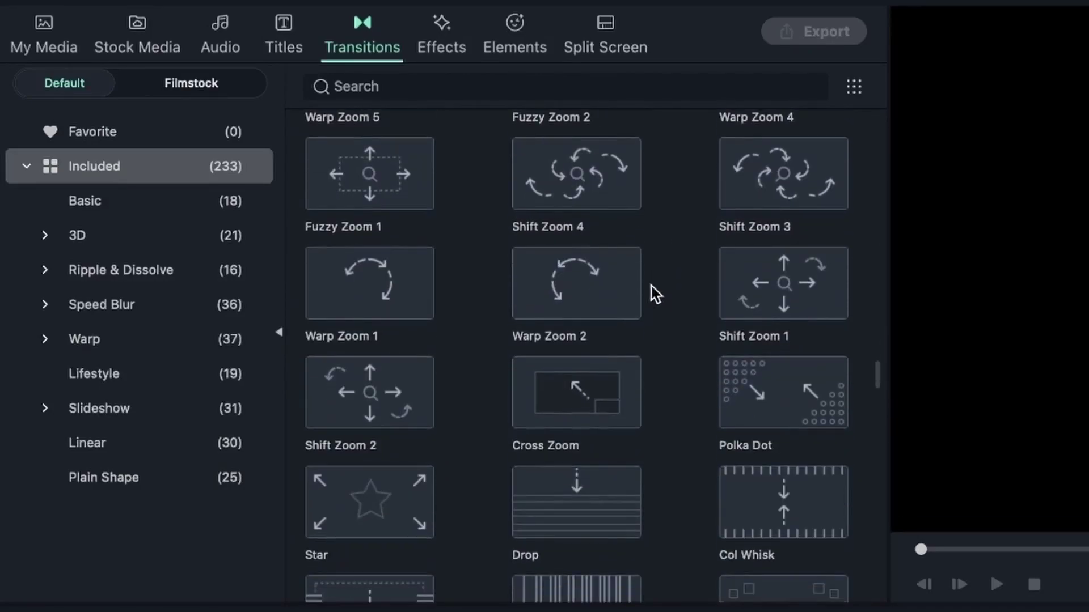
scroll(652, 284, "down", 2)
scroll(651, 273, "down", 6)
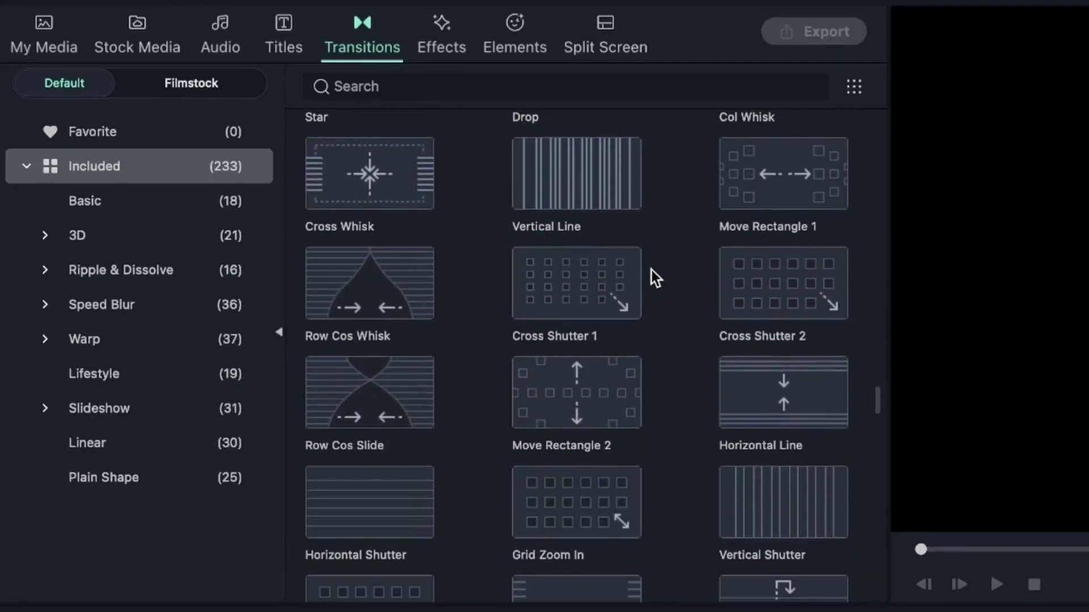
scroll(652, 273, "up", 8)
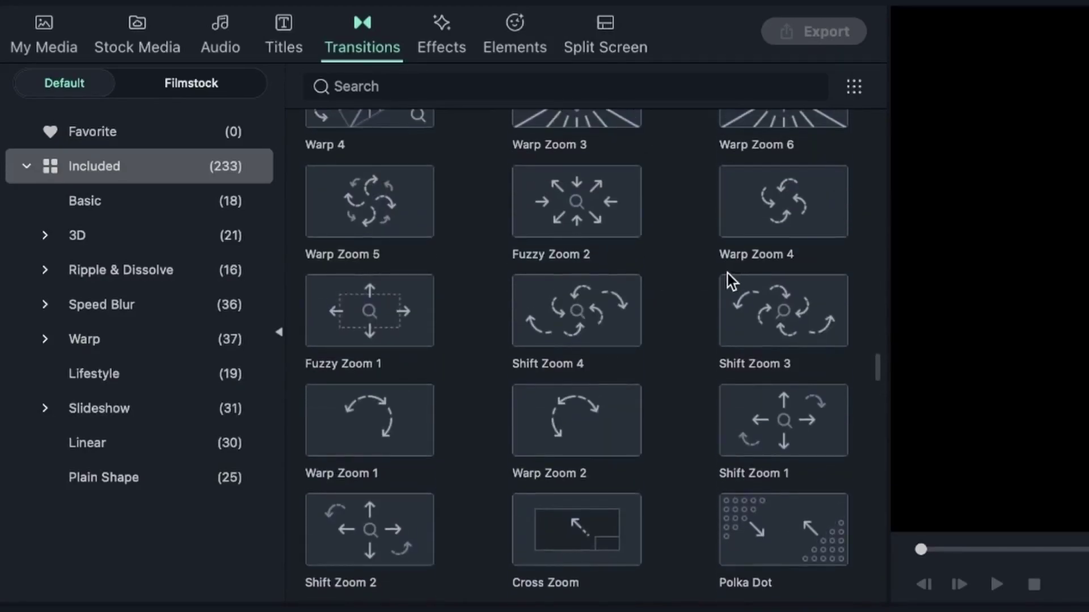
Delete the duplicate sunset clip and place the wind-111652 stock clip after the sunset clip
left_click(146, 34)
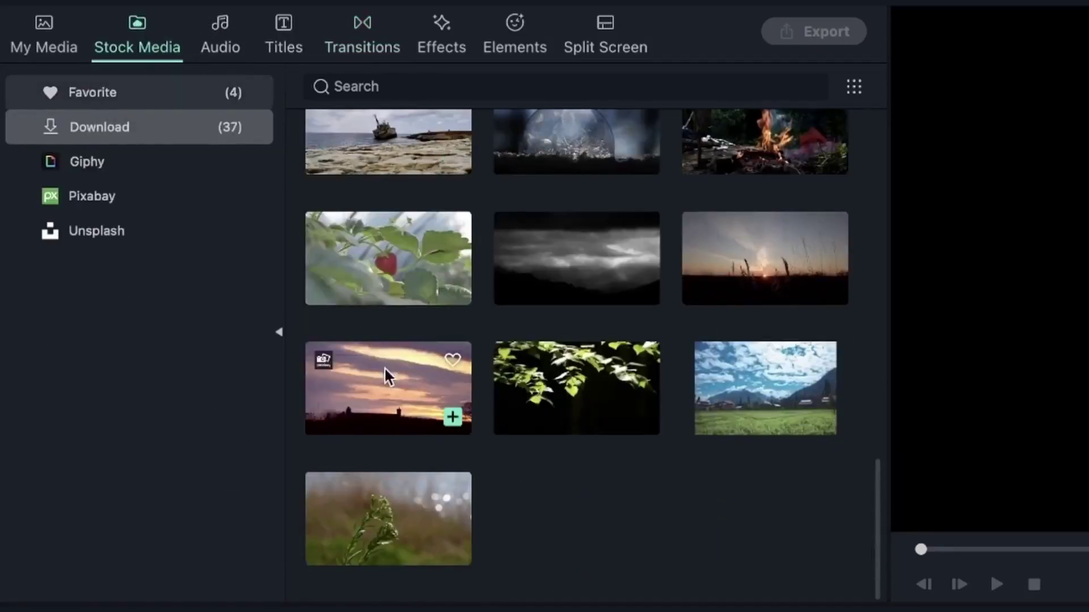
left_click(723, 233)
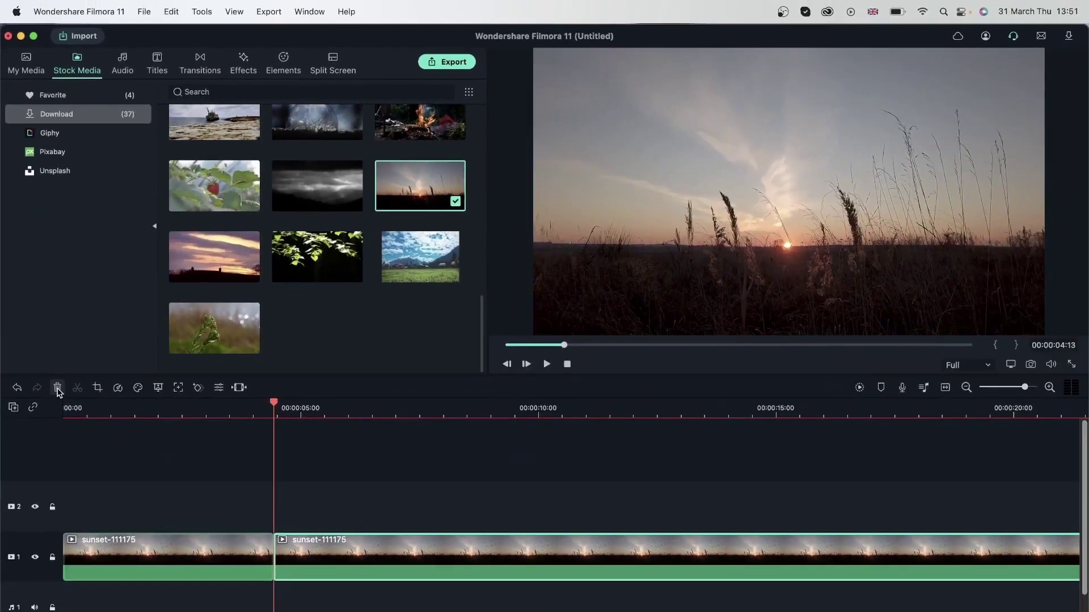
left_click(58, 388)
left_click_drag(225, 350, 273, 560)
Split the wind clip at 00:00:09:05 and delete its leftover tail
left_click(498, 408)
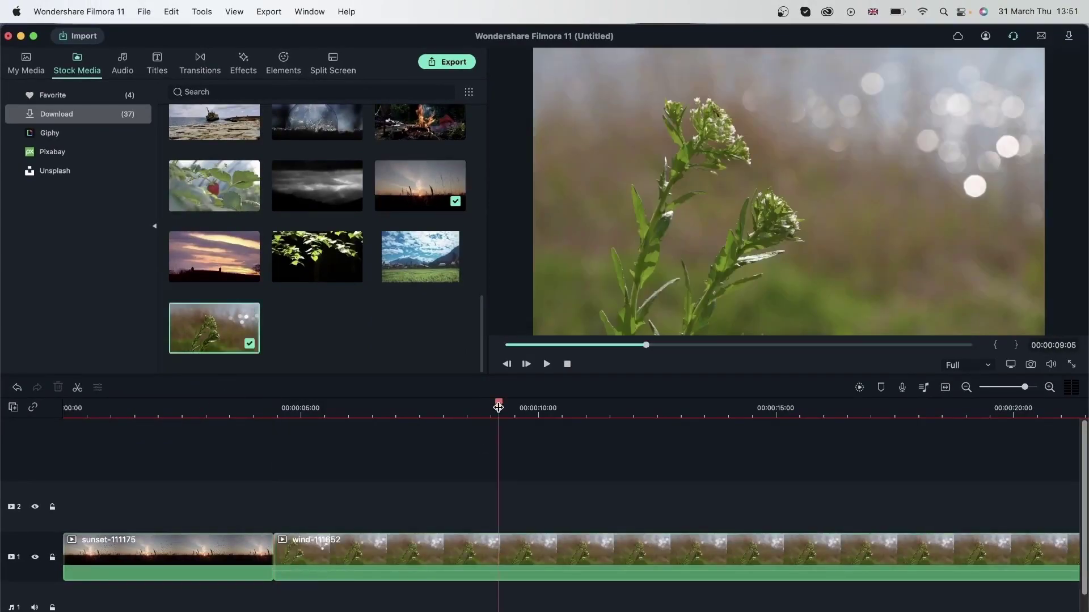
left_click(585, 546)
left_click(498, 404)
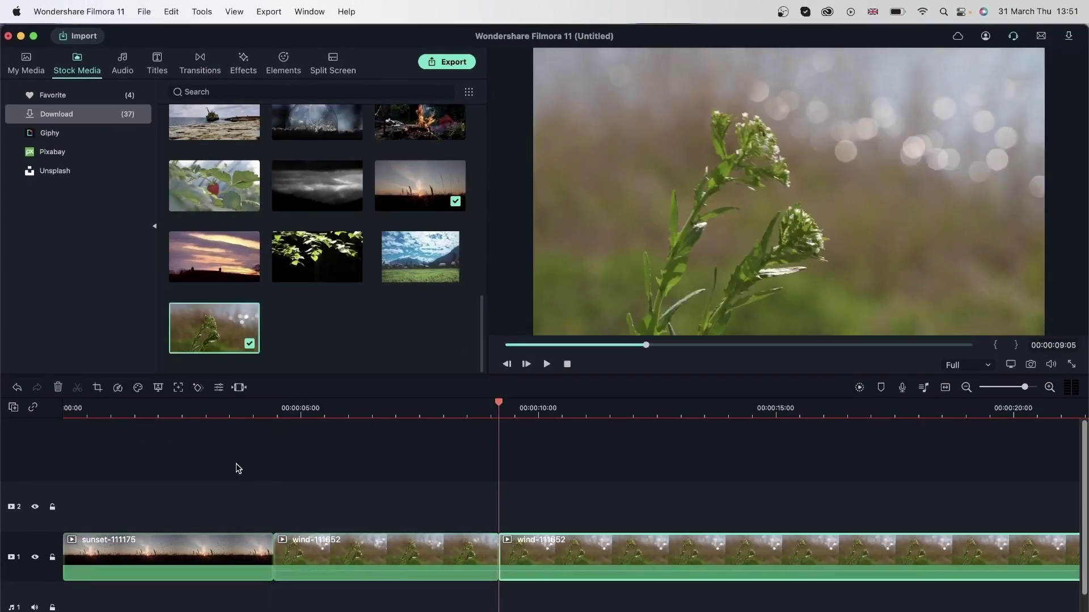
left_click(58, 388)
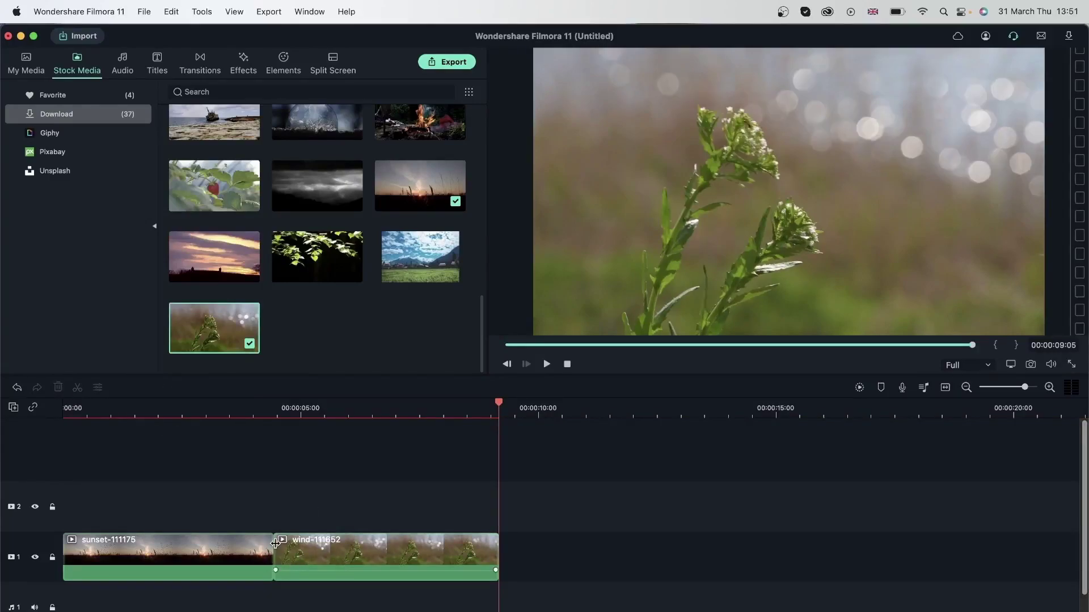
scroll(283, 533, "down", 2)
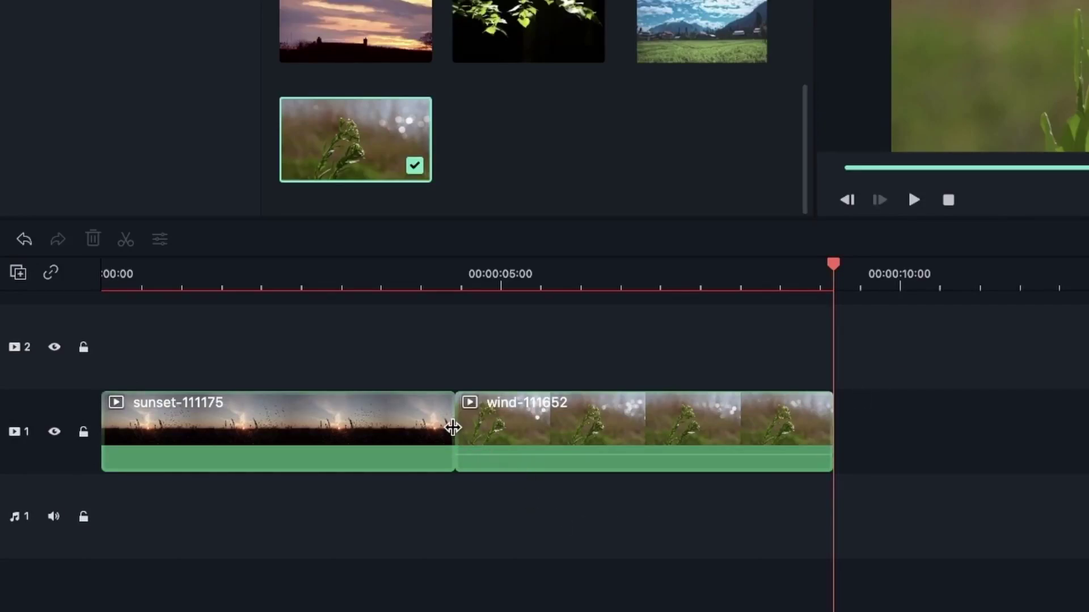
Add the leafy tree clip after the wind clip and bring up the transitions library
left_click(736, 410)
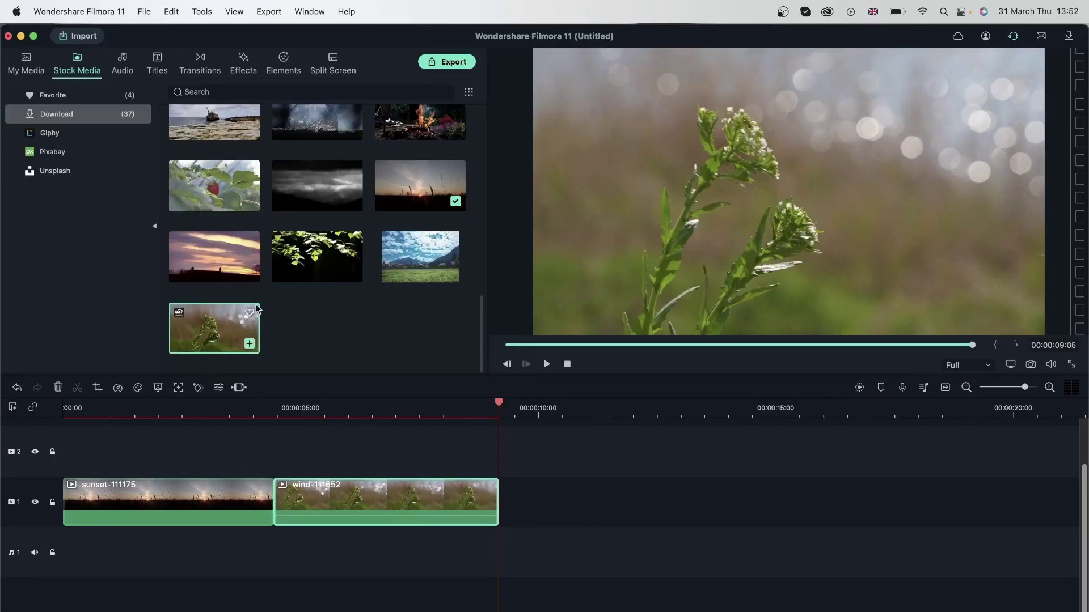
left_click_drag(332, 278, 503, 506)
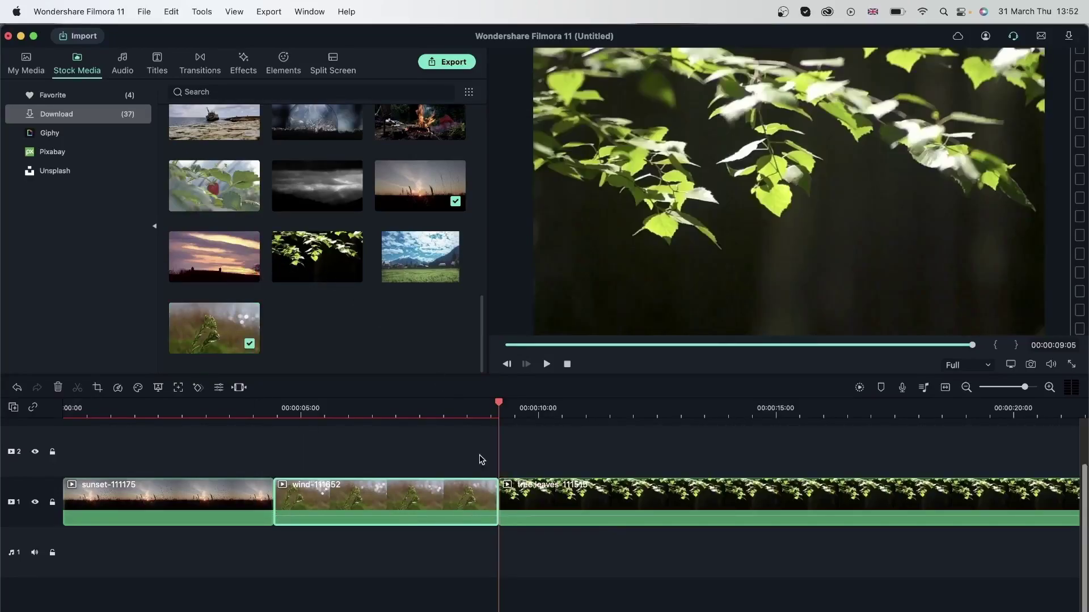
left_click(465, 404)
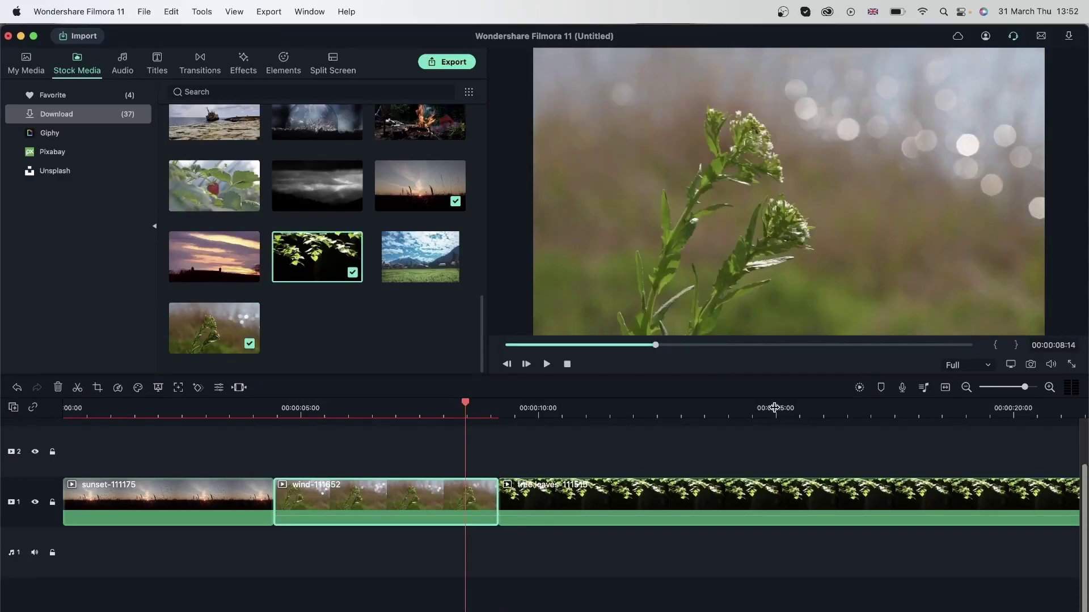
left_click(701, 508)
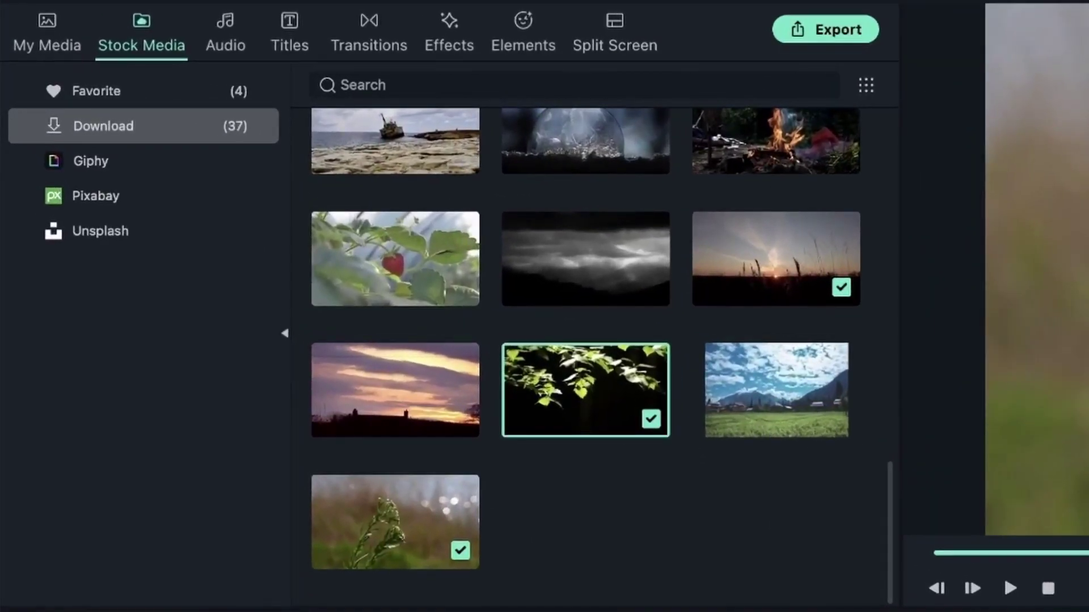
left_click(367, 23)
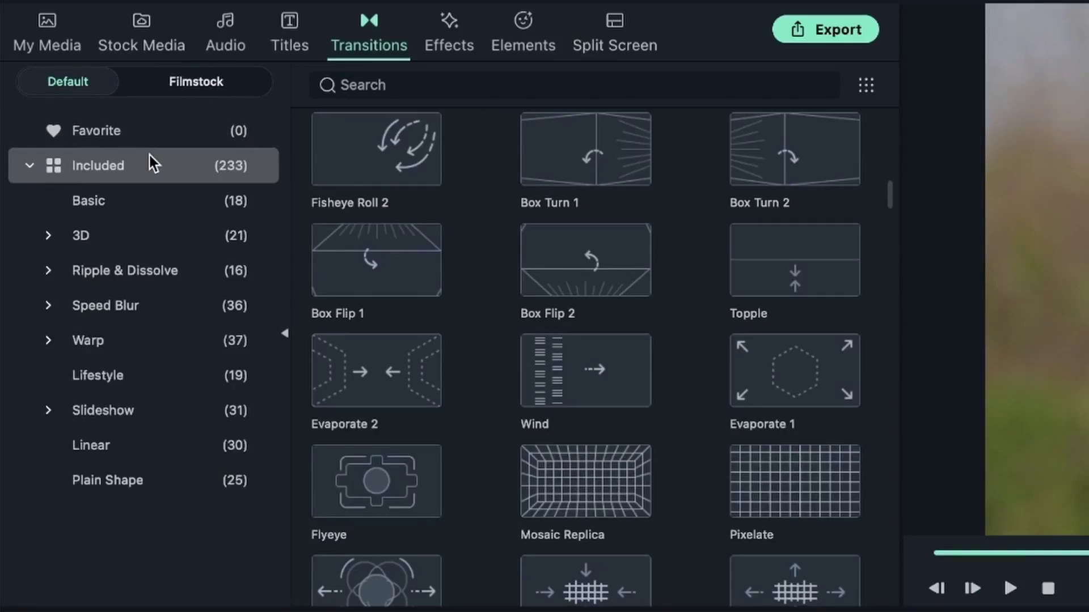
Browse the Basic, 3D, Speed Blur, Warp and Linear categories, ending on the 3D transitions
scroll(624, 465, "down", 20)
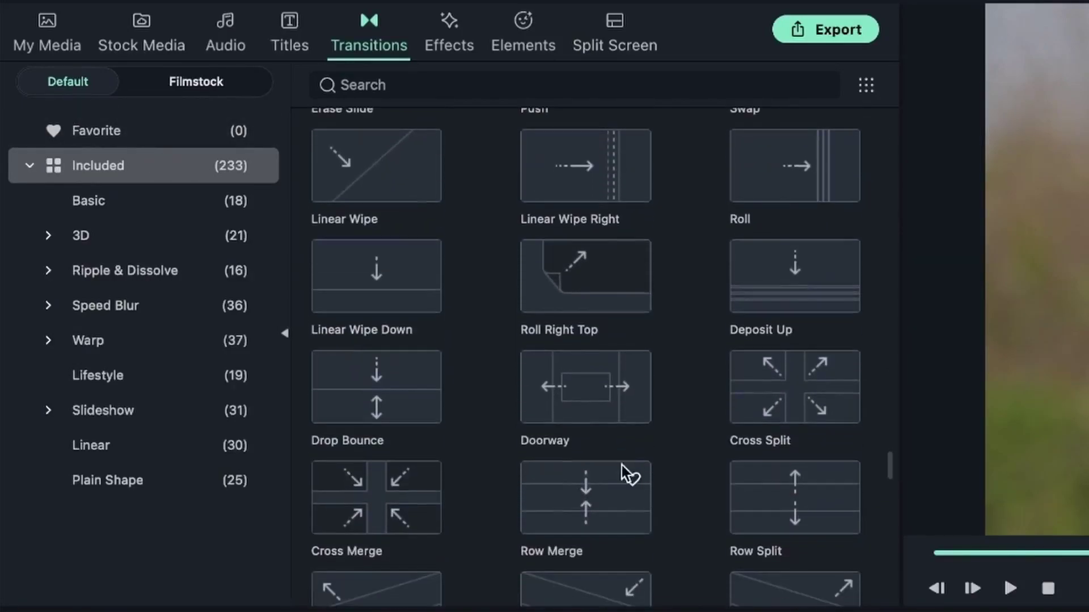
left_click(162, 208)
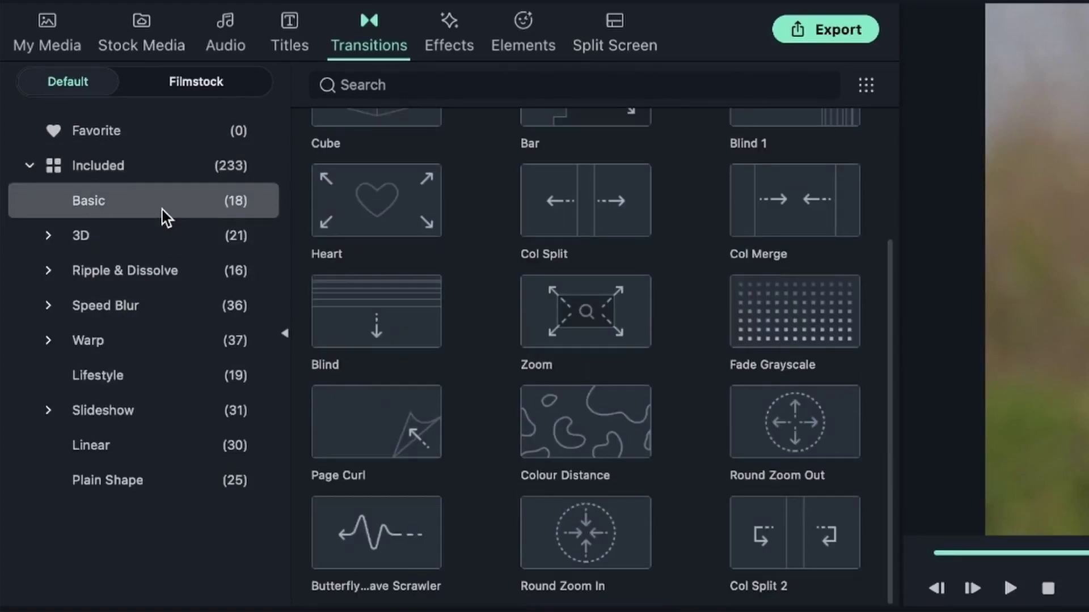
left_click(162, 231)
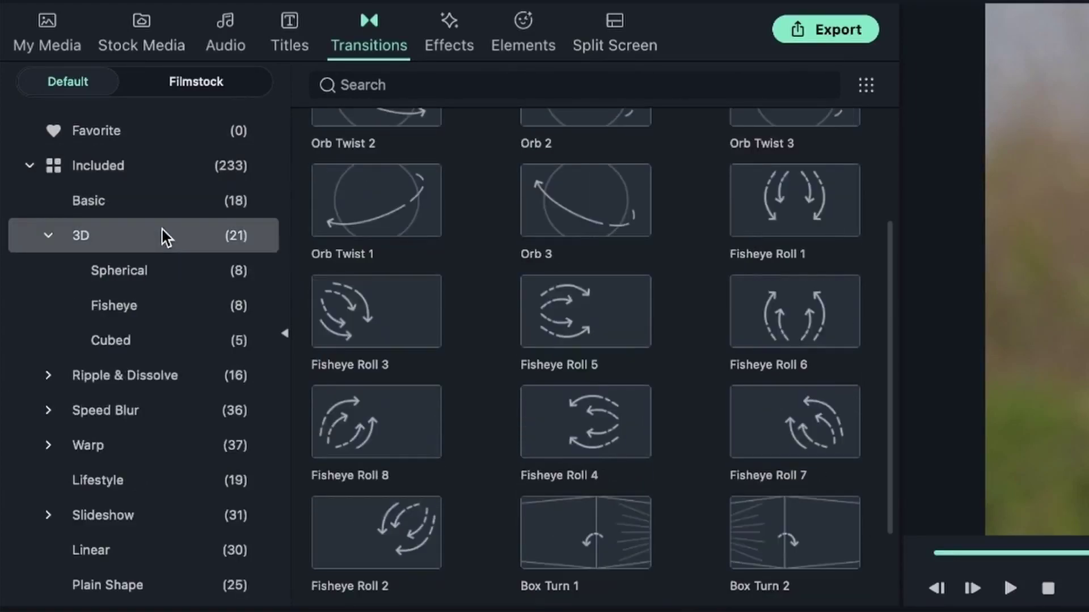
left_click(163, 397)
left_click(122, 523)
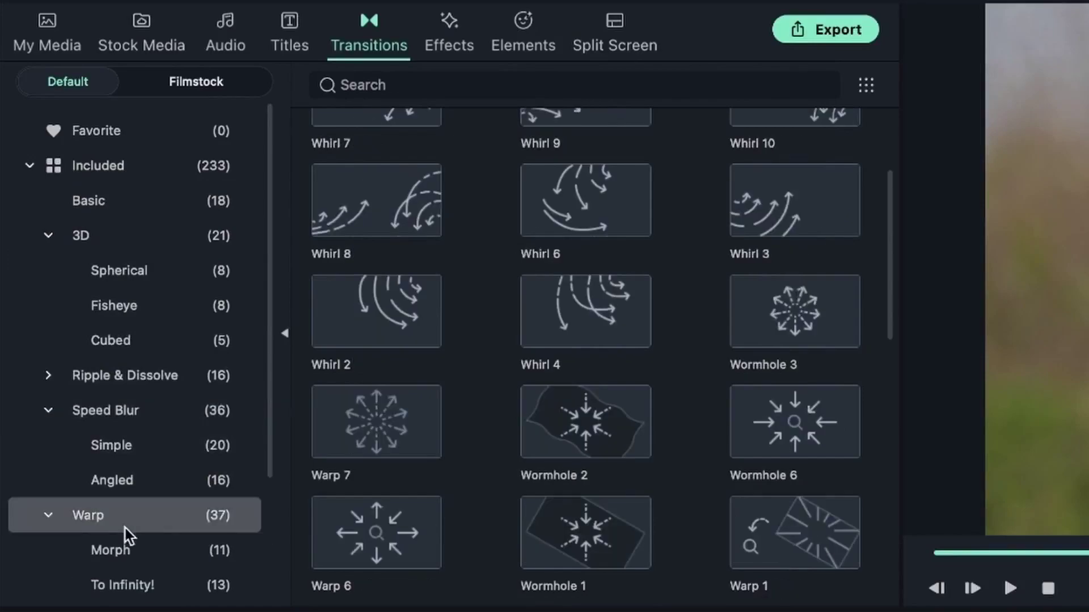
scroll(164, 567, "down", 4)
left_click(170, 553)
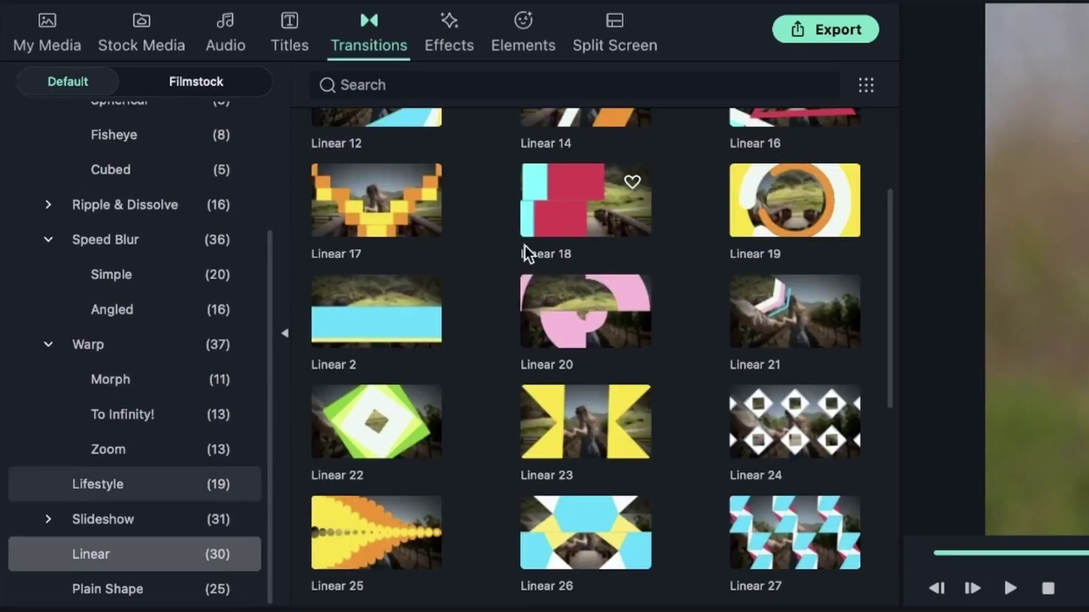
scroll(653, 226, "up", 3)
scroll(738, 261, "down", 20)
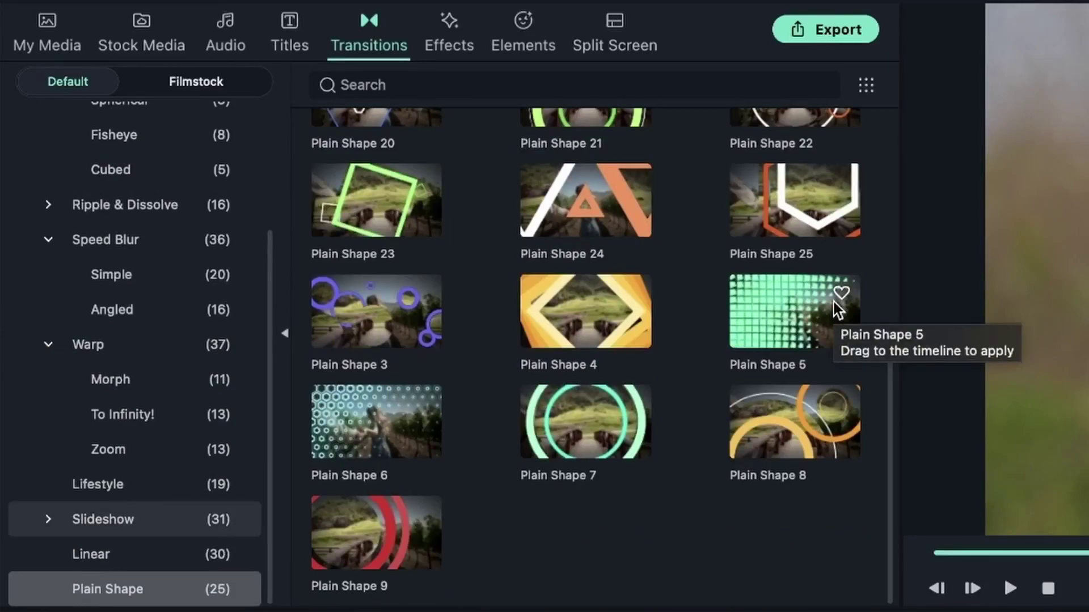
scroll(181, 159, "up", 5)
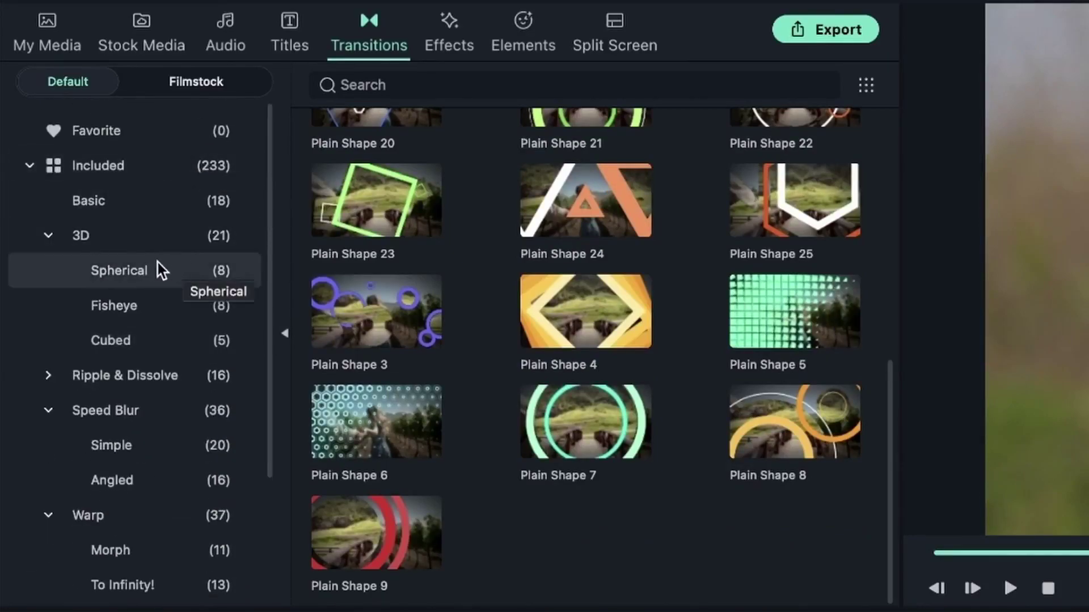
left_click(158, 234)
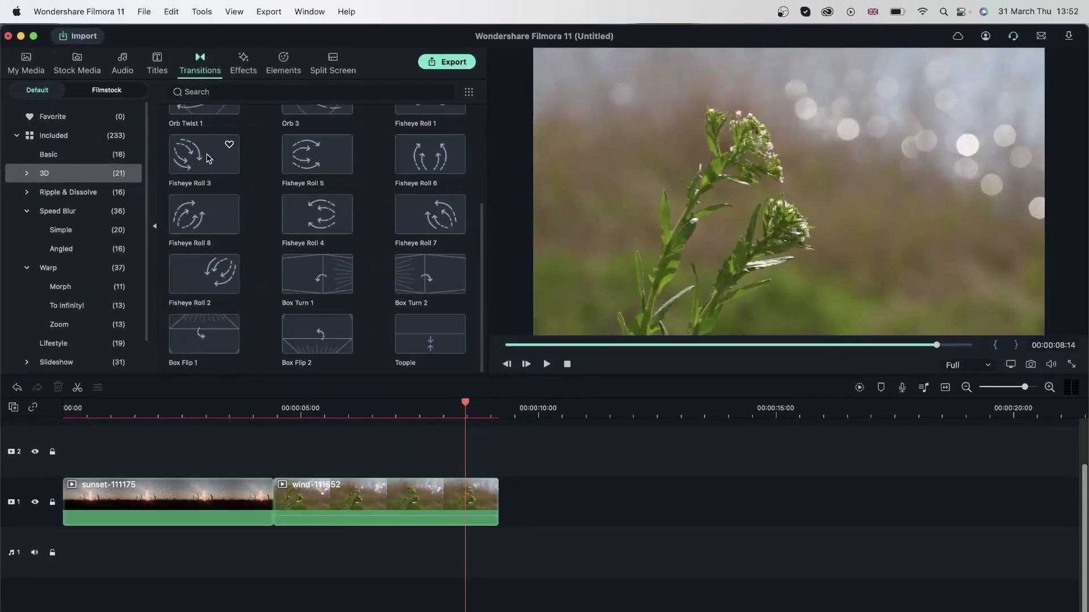
Place Fisheye Roll 3 between the sunset and wind clips and render a preview
left_click_drag(238, 165, 321, 590)
left_click_drag(267, 507, 269, 507)
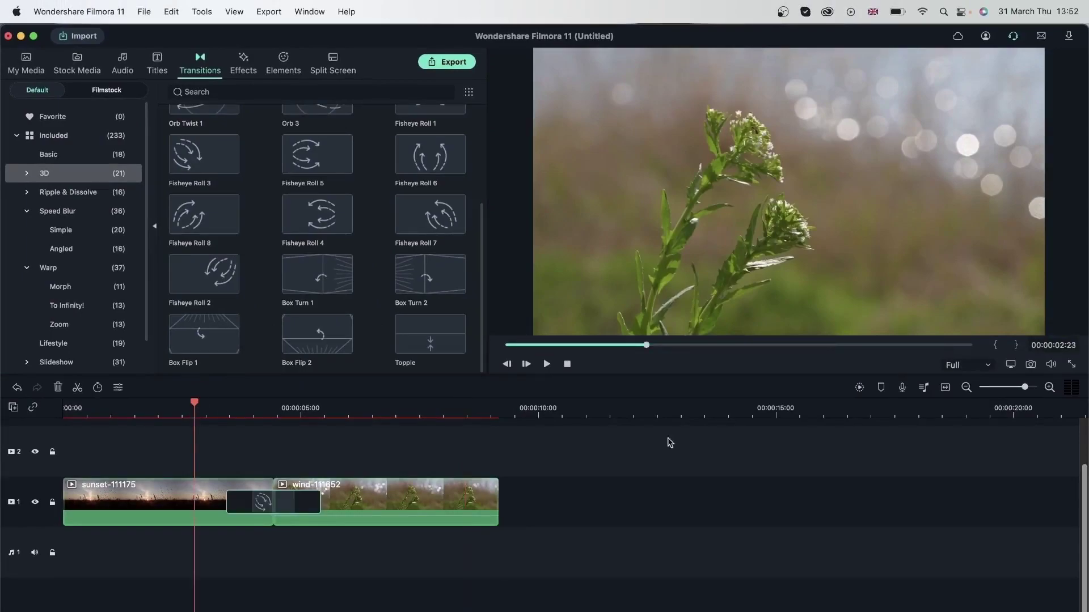
left_click(860, 387)
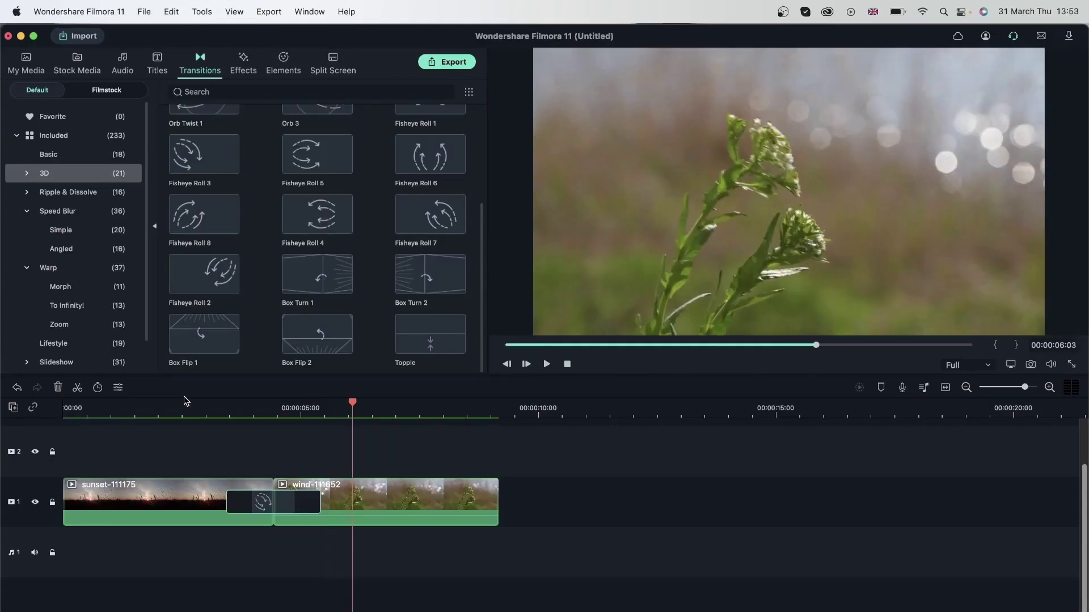
Scrub back to 00:00:03:00 to review the transition, then delete it
left_click(225, 412)
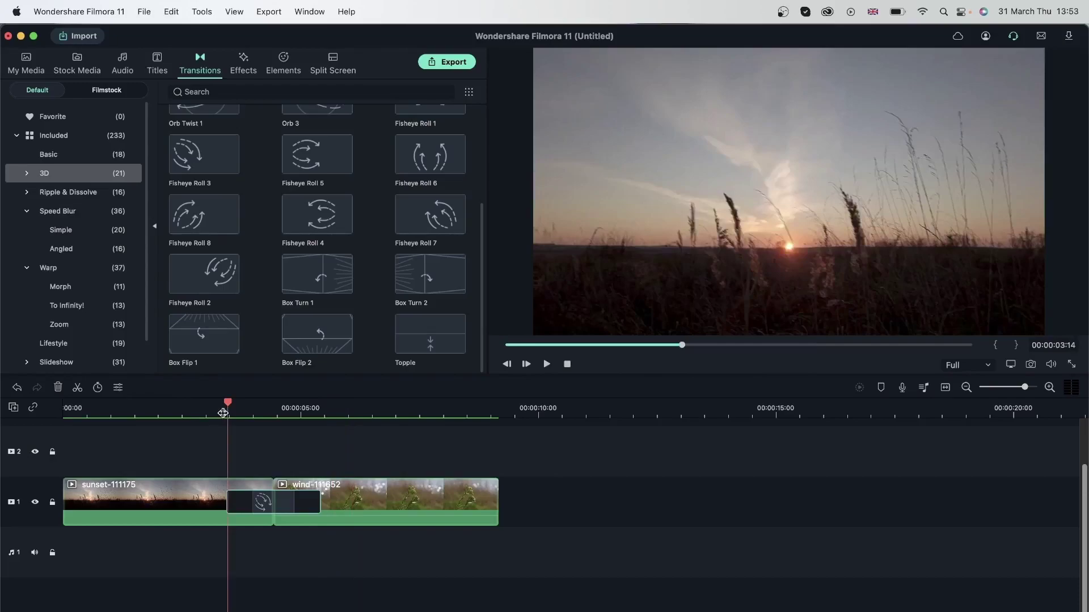
left_click_drag(214, 406, 359, 404)
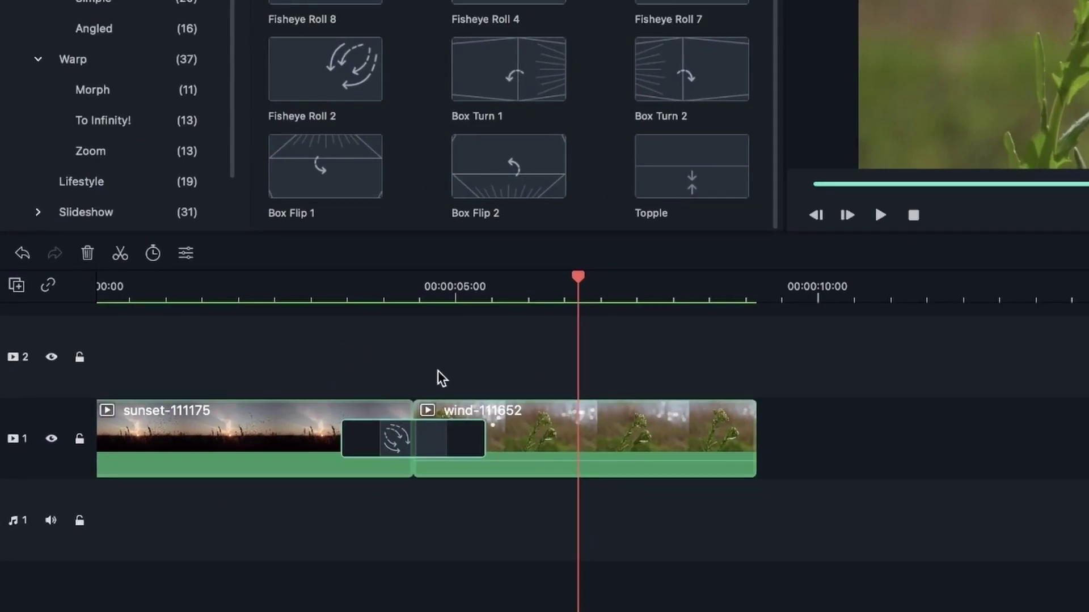
left_click(89, 253)
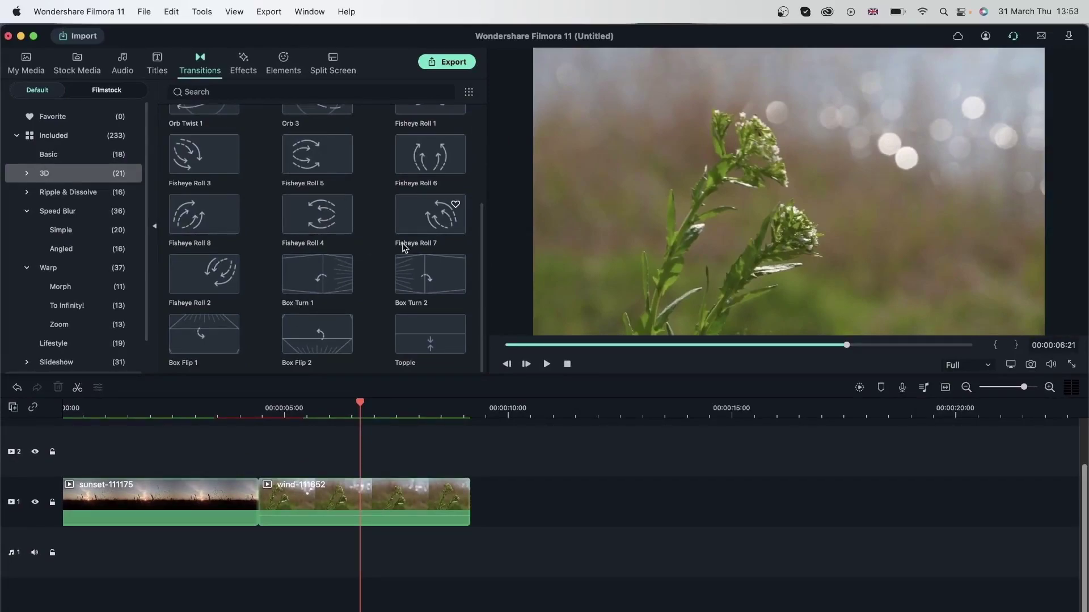
scroll(357, 233, "up", 3)
mouse_move(315, 192)
left_mouse_down()
mouse_move(248, 513)
mouse_move(317, 199)
left_mouse_up()
left_click_drag(230, 193, 238, 522)
left_click(182, 401)
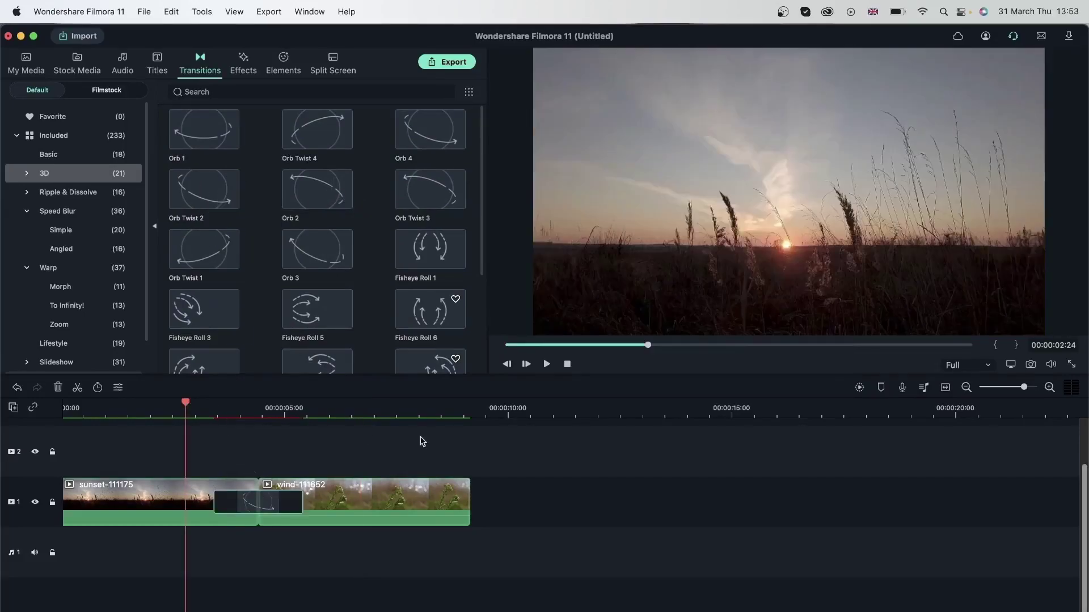
left_click(859, 387)
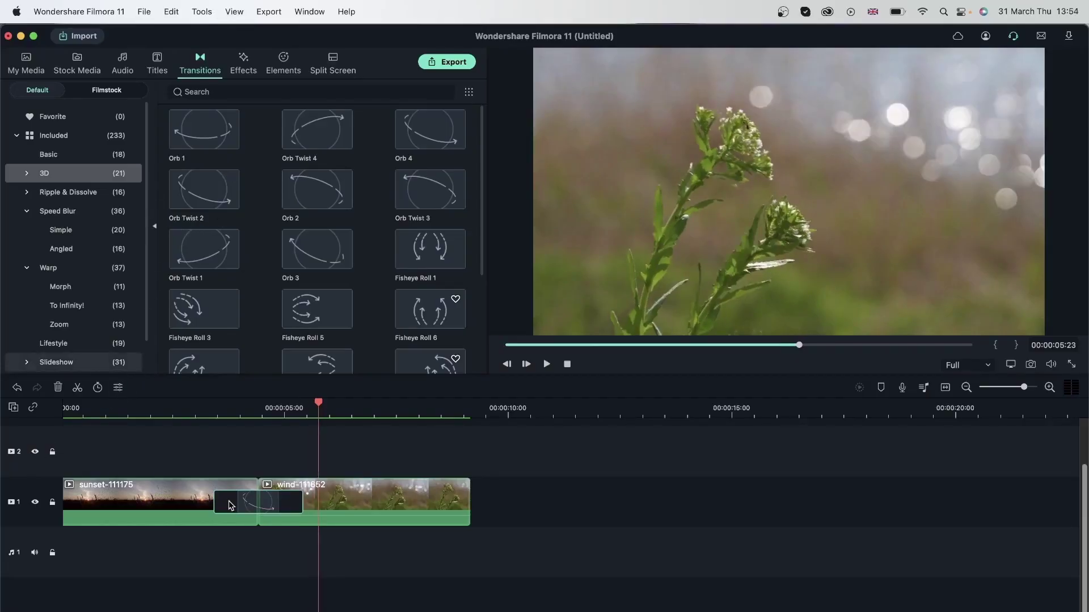
left_click(59, 388)
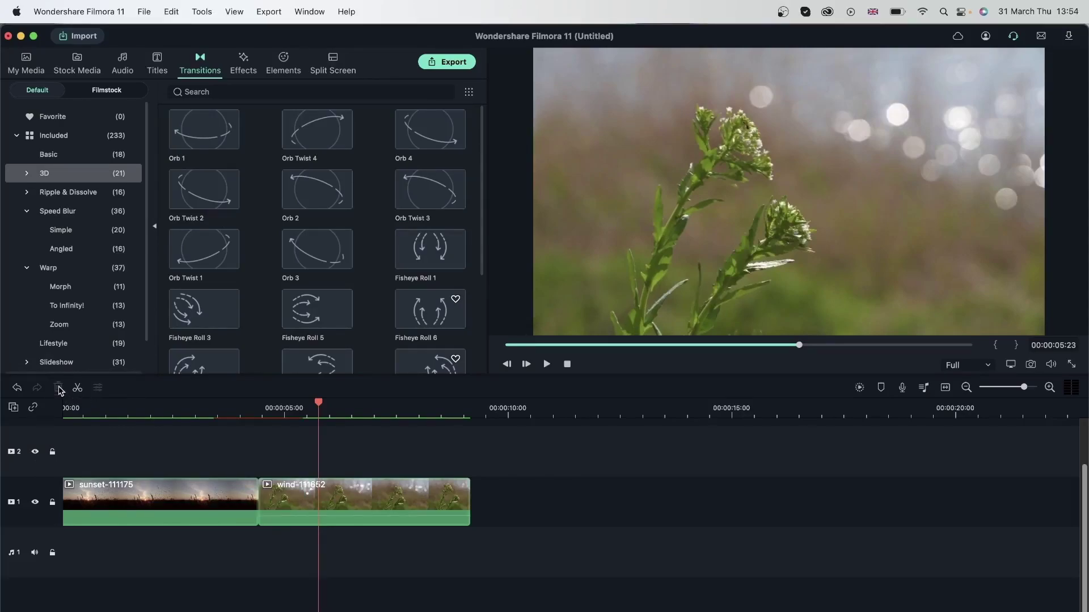
Try a Basic Fade at the wind clip's end and play it back
left_click(85, 155)
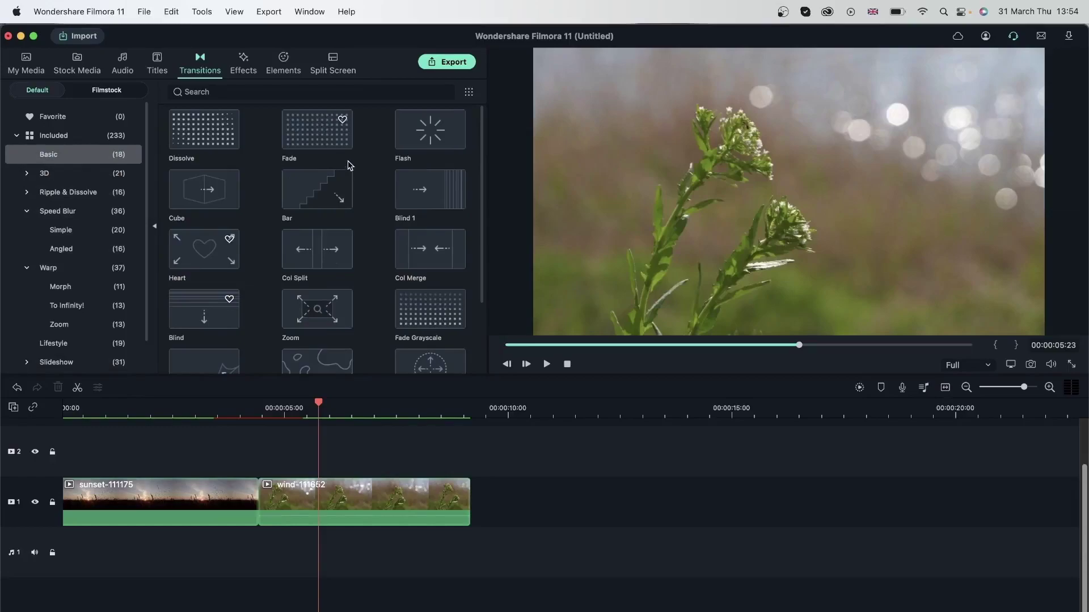
left_click_drag(321, 133, 460, 532)
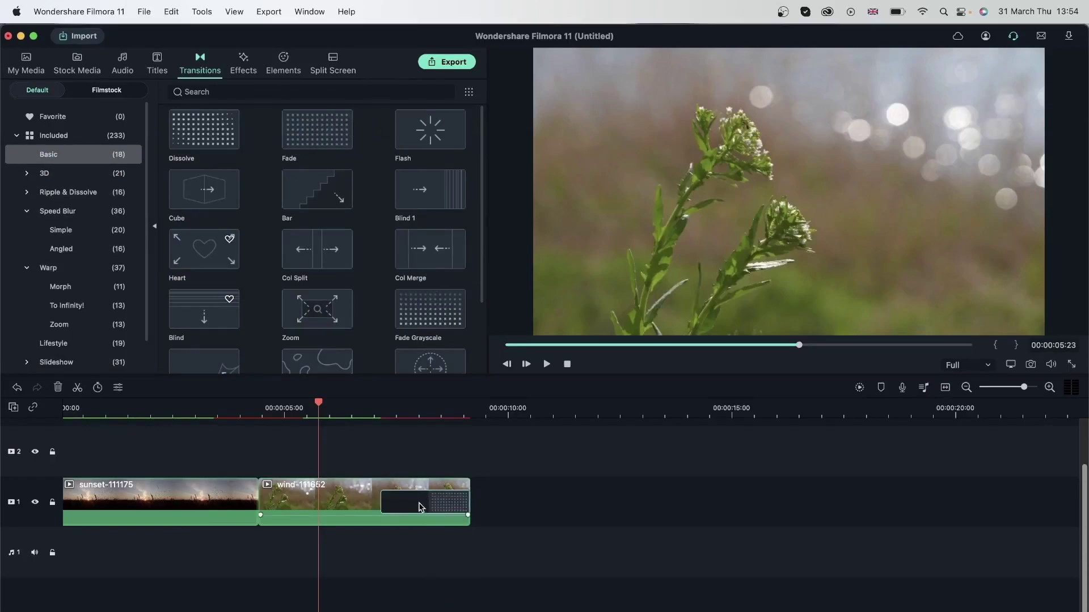
left_click(370, 413)
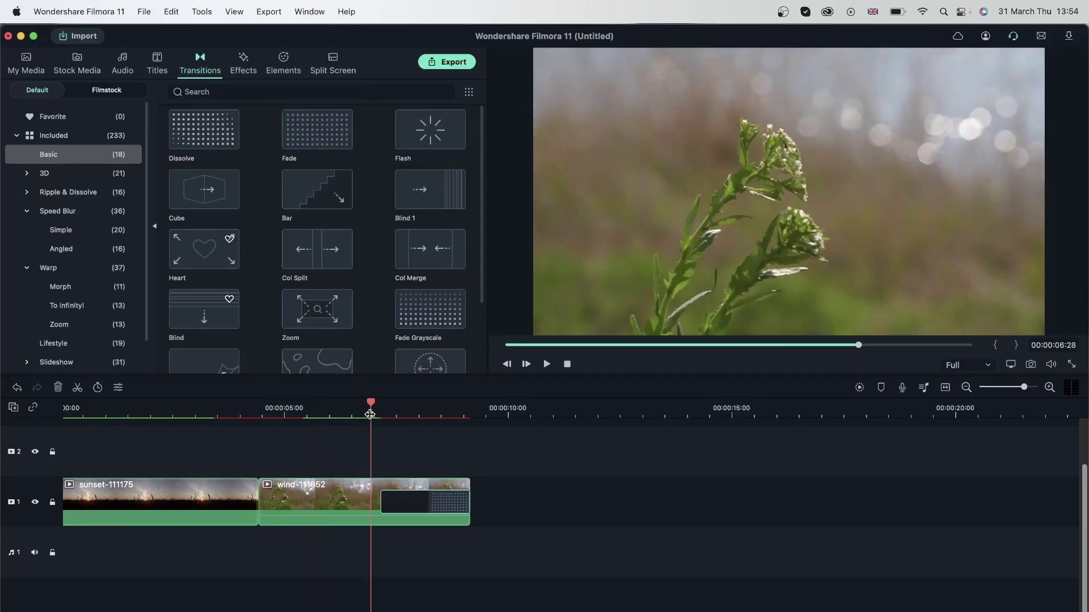
left_click(339, 417)
key("space")
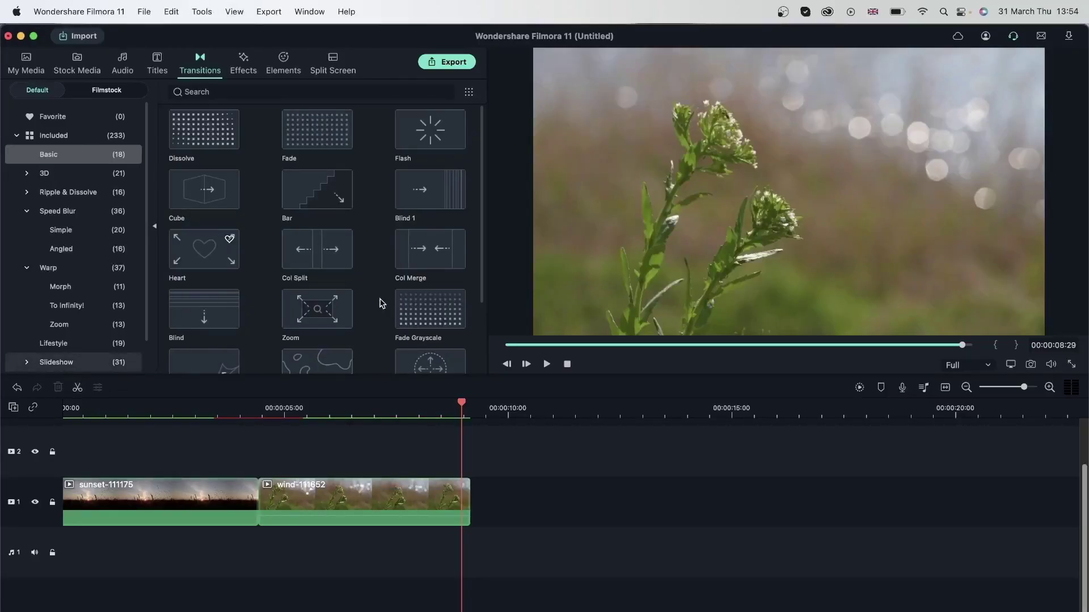
Drop Plain Shape 17 at the sunset–wind junction, then move it to the wind clip's start and preview
scroll(380, 303, "down", 3)
double_click(327, 291)
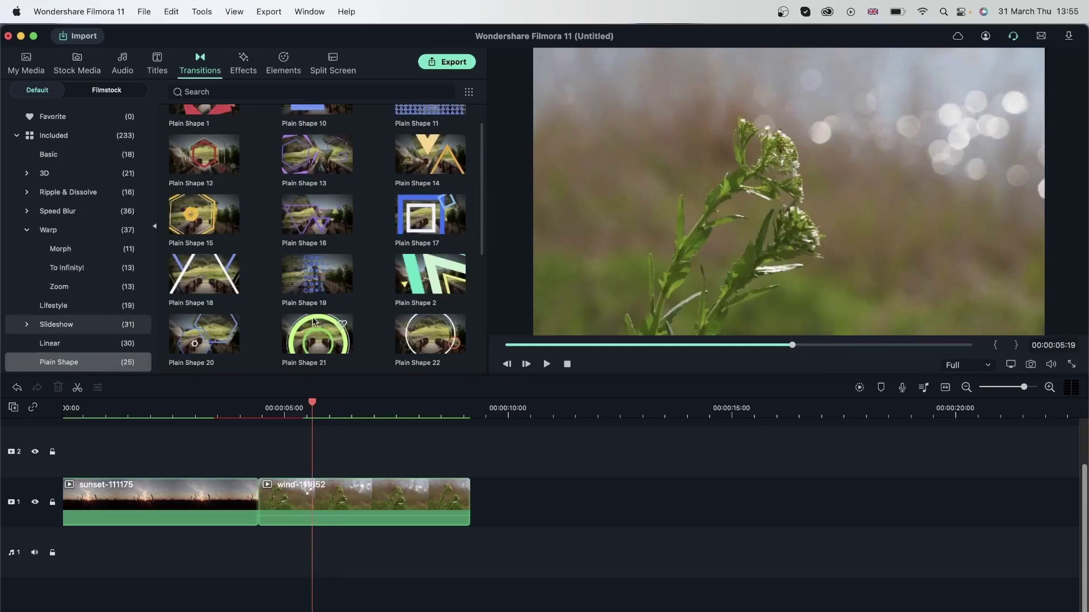
left_click_drag(424, 214, 258, 502)
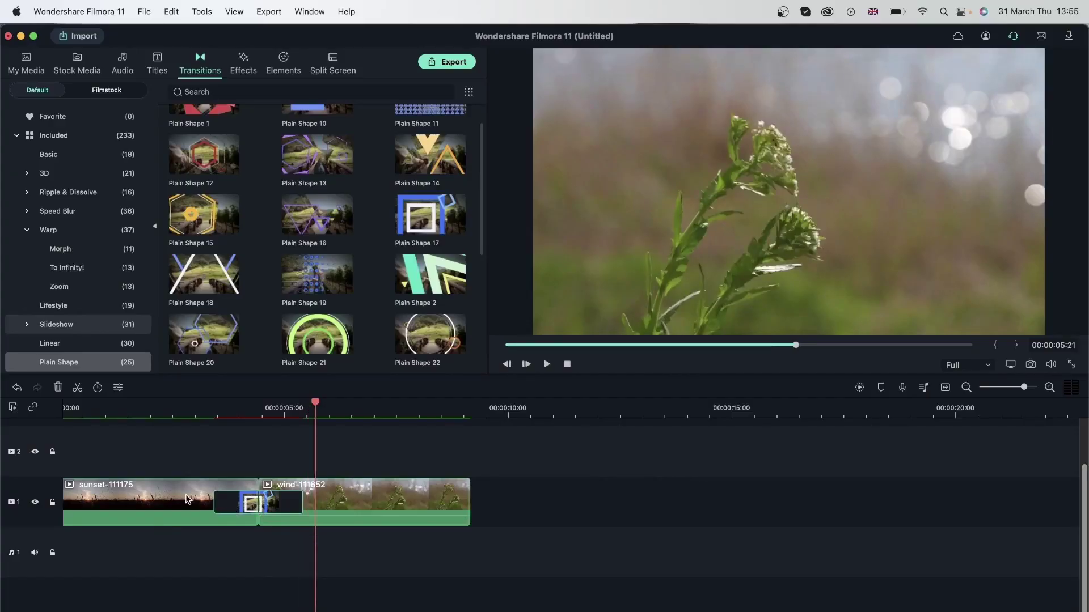
mouse_move(240, 504)
left_mouse_down()
mouse_move(303, 498)
mouse_move(221, 499)
mouse_move(311, 505)
left_mouse_up()
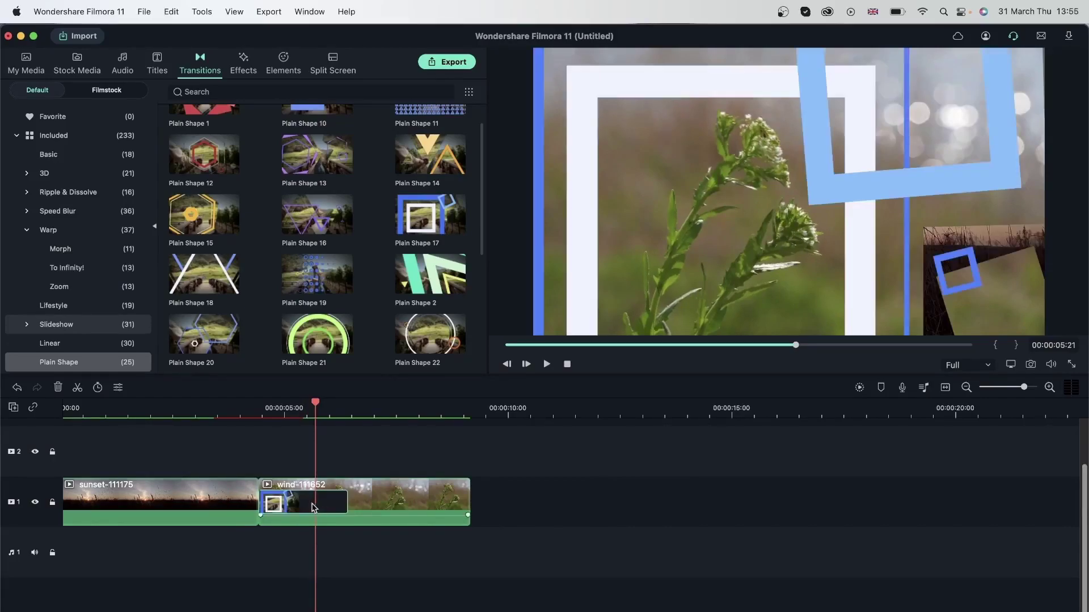
left_click(189, 404)
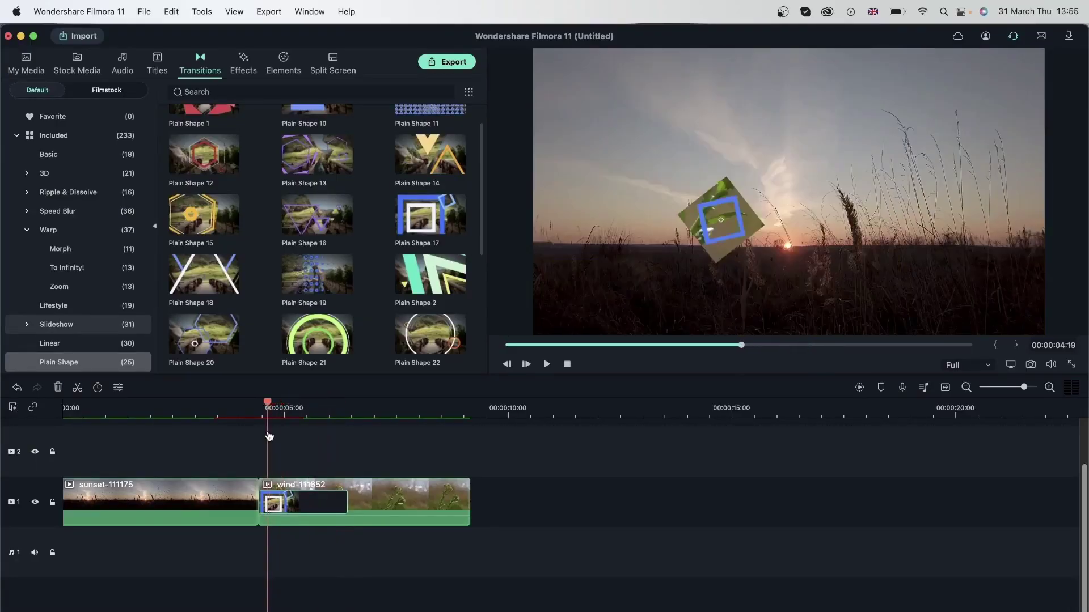
left_click(362, 408)
Move Plain Shape 17 to the wind clip's end, then to the sunset clip's start, previewing each
left_click_drag(328, 508, 473, 505)
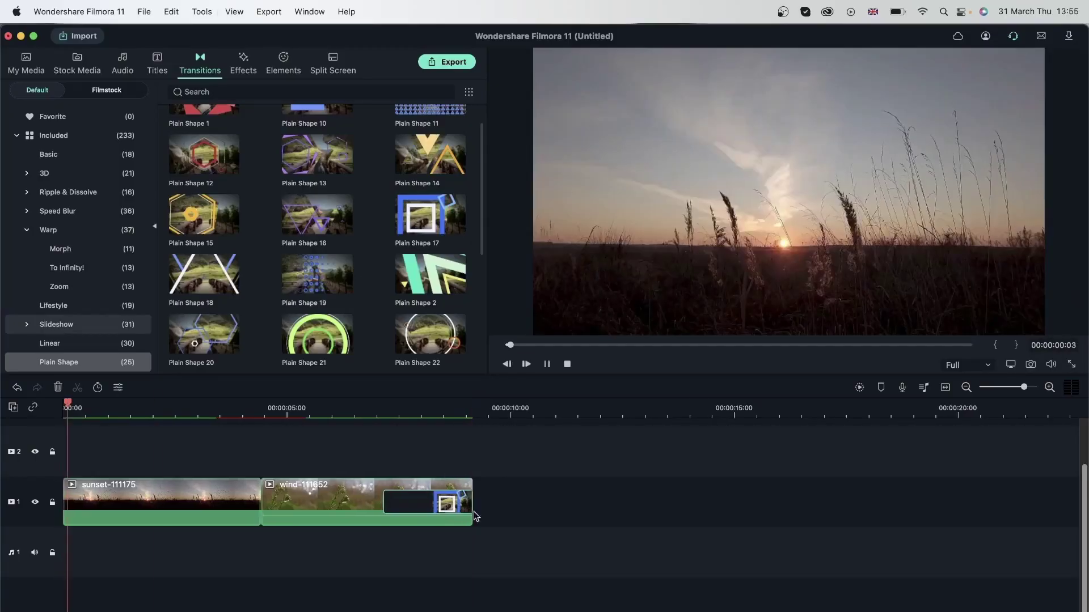
key("space")
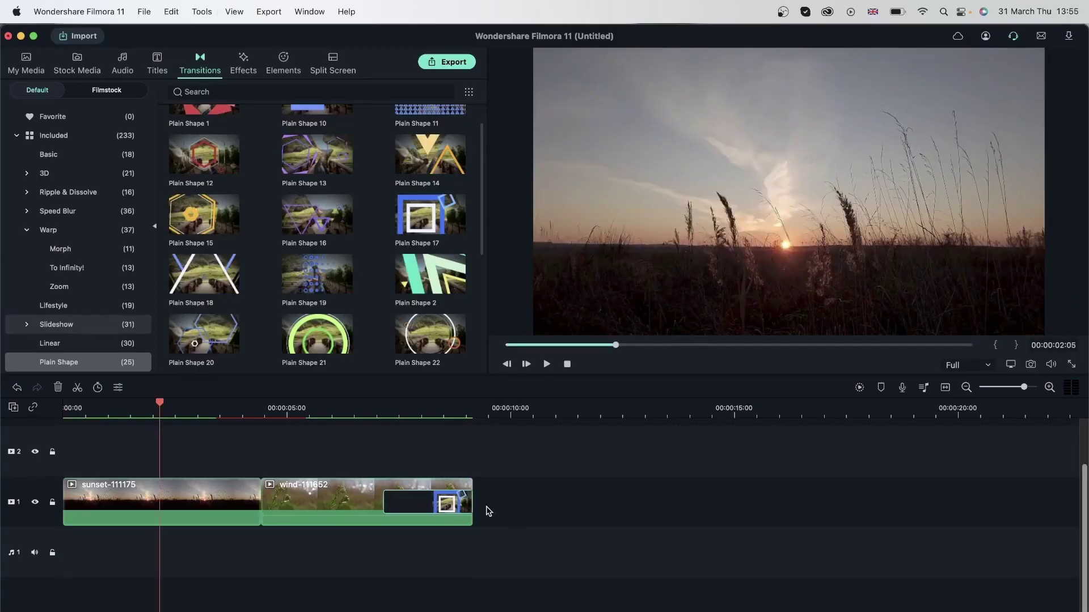
left_click_drag(444, 504, 99, 496)
left_click(82, 403)
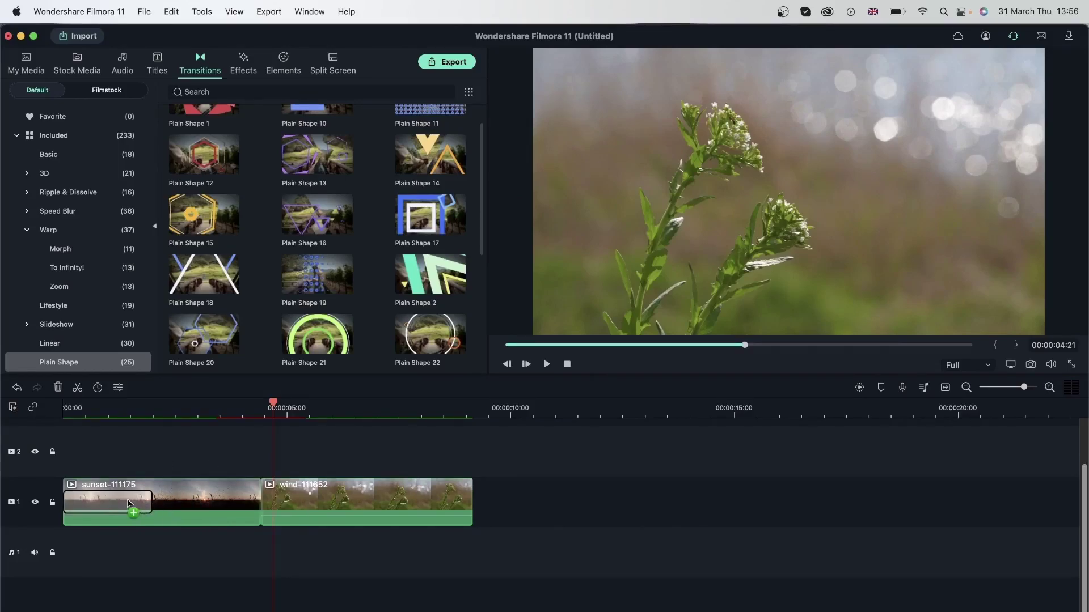
left_click_drag(230, 507, 135, 508)
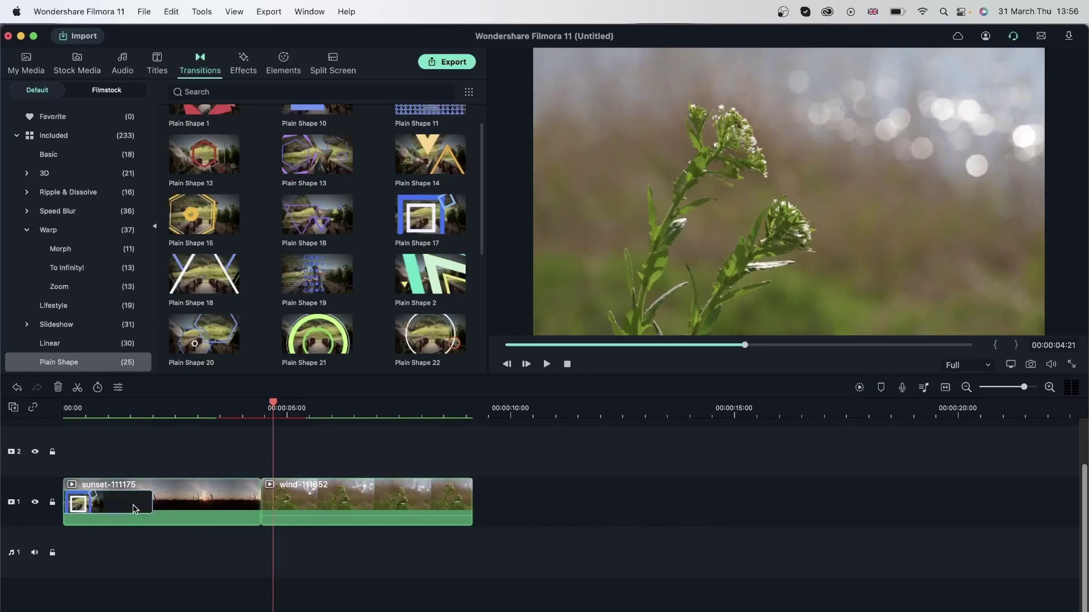
Stretch the wind clip longer, then drag its end back to shorten it
left_click(395, 509)
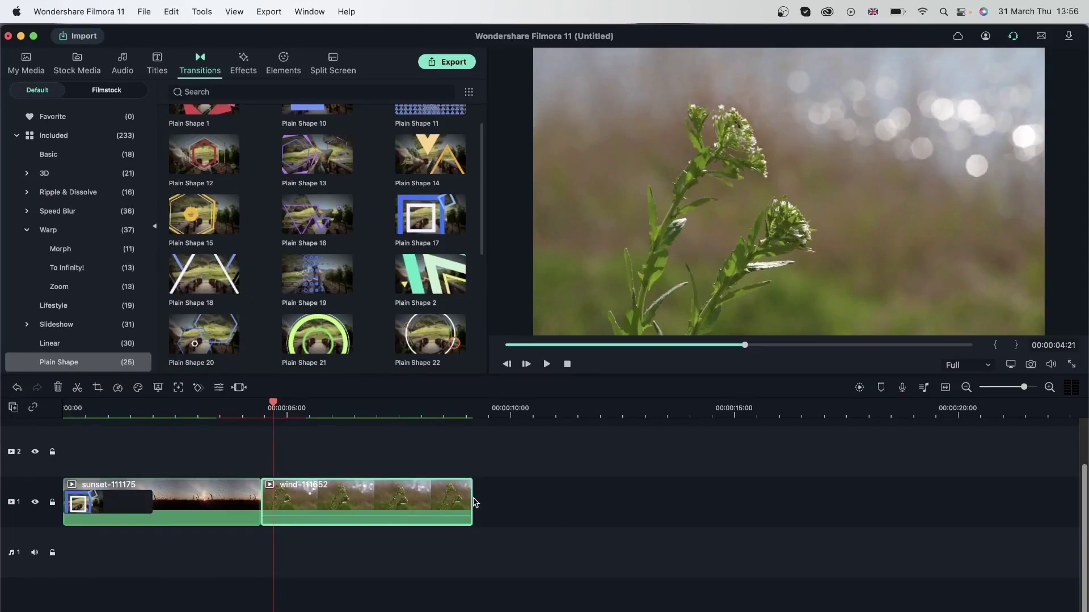
left_click_drag(473, 502, 988, 502)
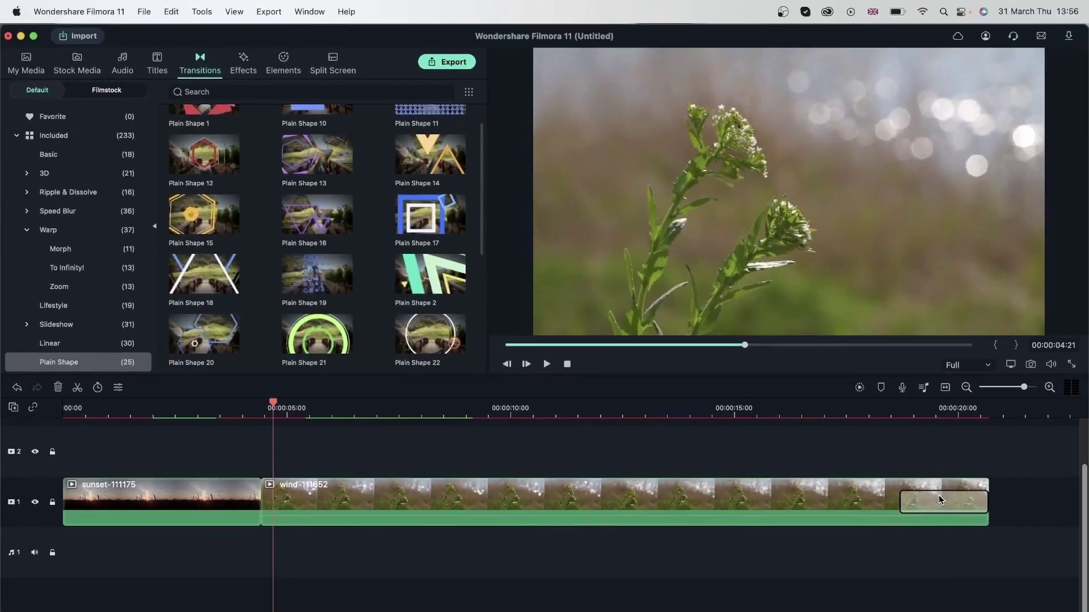
left_click_drag(939, 501, 119, 502)
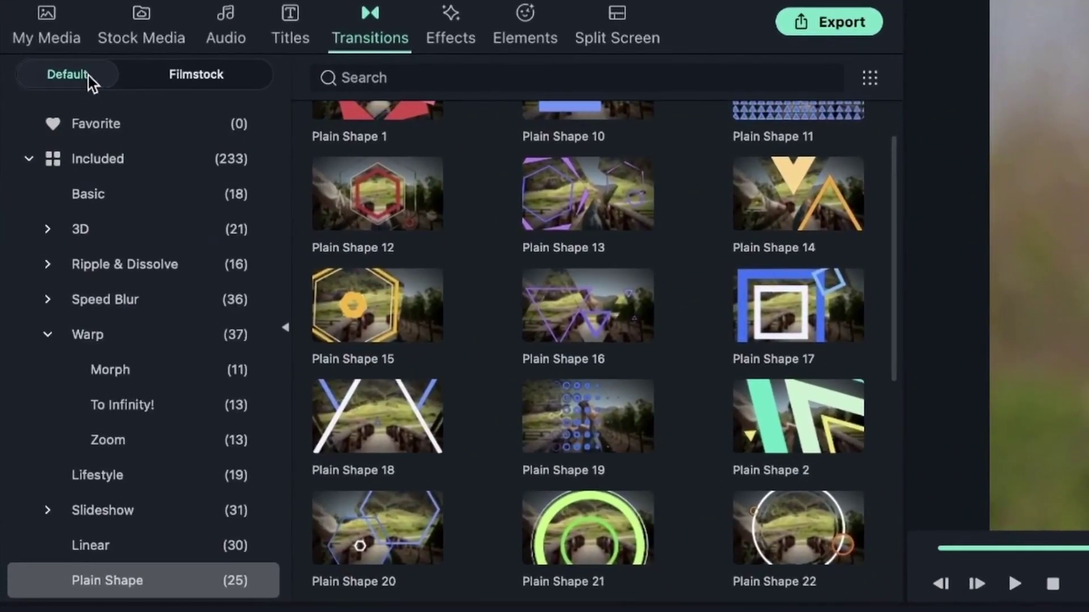
Heart Cross Whisk in the Lifestyle transitions and view the Favorite list
left_click(141, 123)
left_click(121, 476)
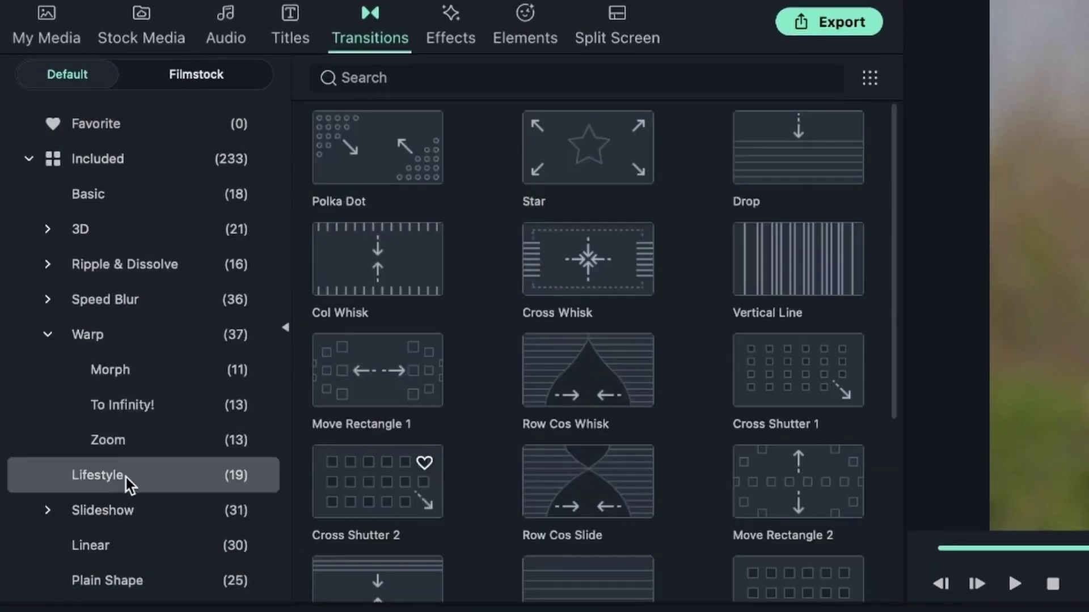
left_click(635, 241)
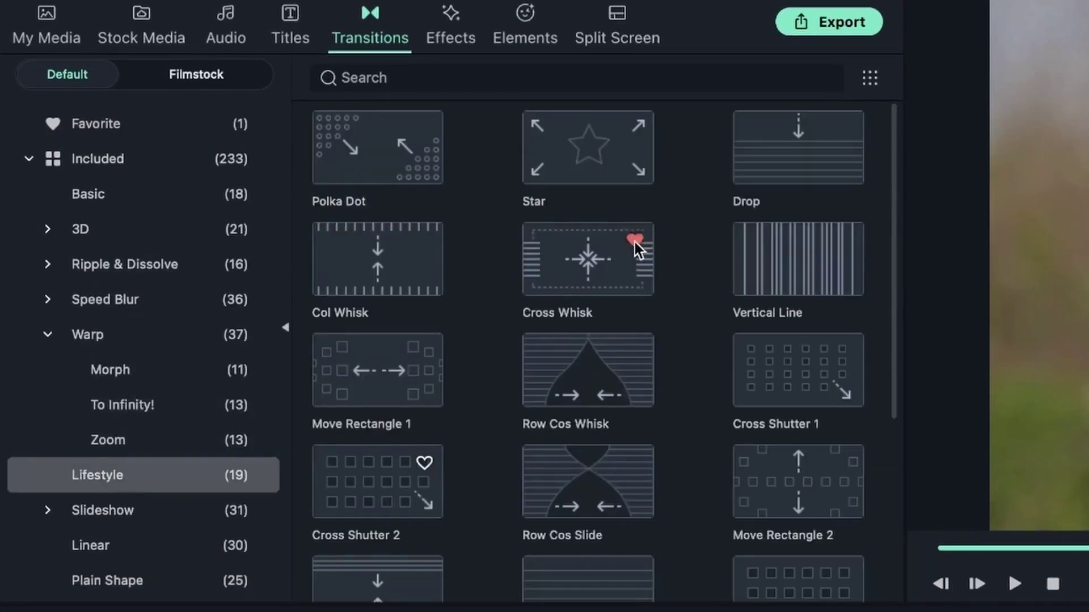
left_click(222, 134)
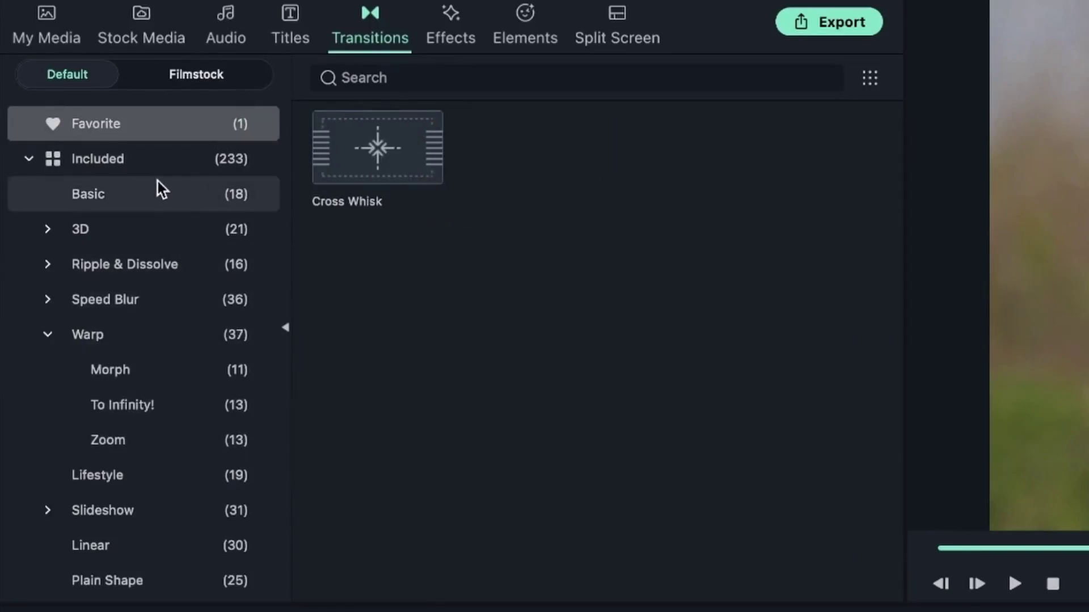
Collapse Included and search the transitions for 'cross w'
left_click(107, 160)
left_click(381, 69)
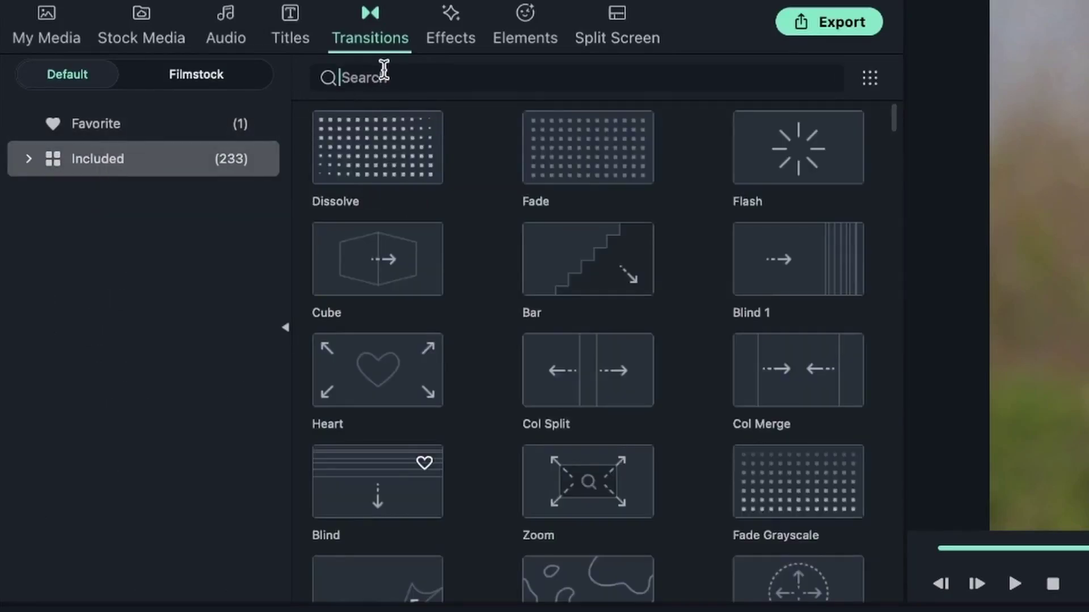
type("cross")
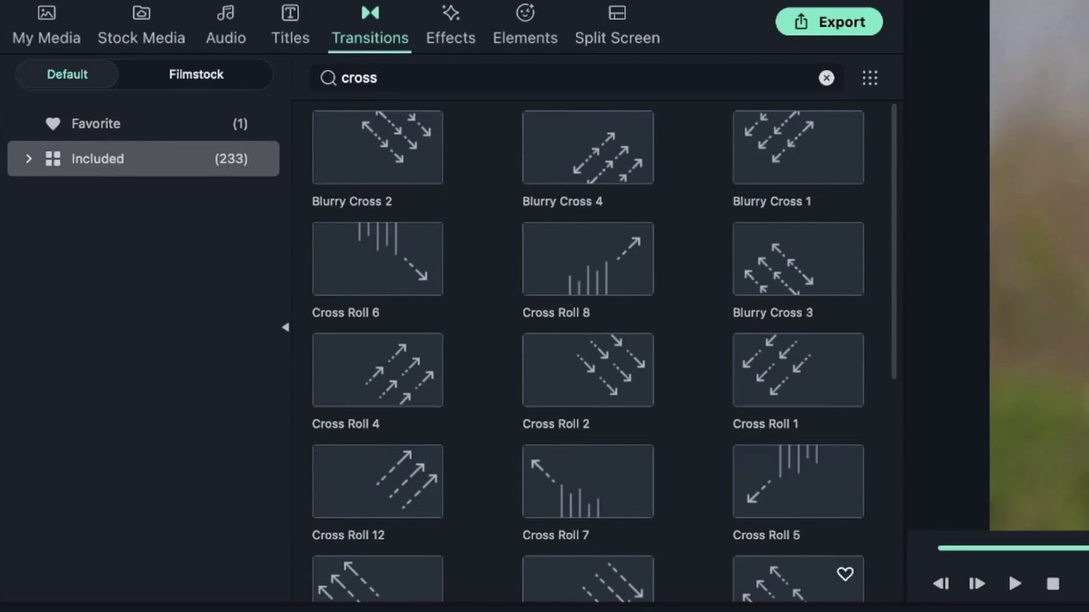
type(" w")
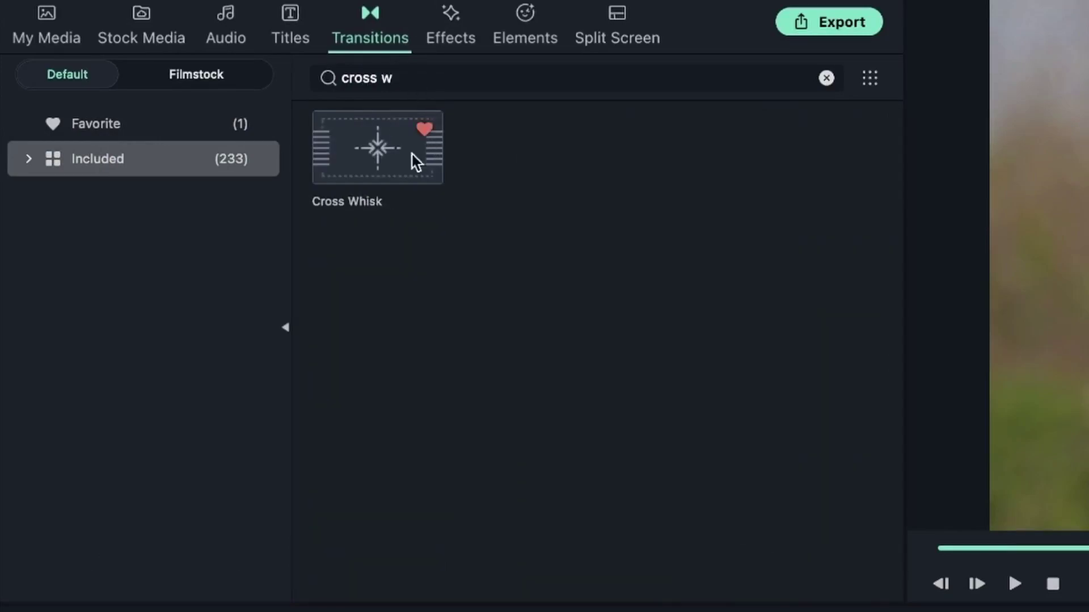
left_click(434, 226)
Clear the search and preview Cross Whisk, Flash, Col Split 2 and Fade Grayscale
left_click(365, 149)
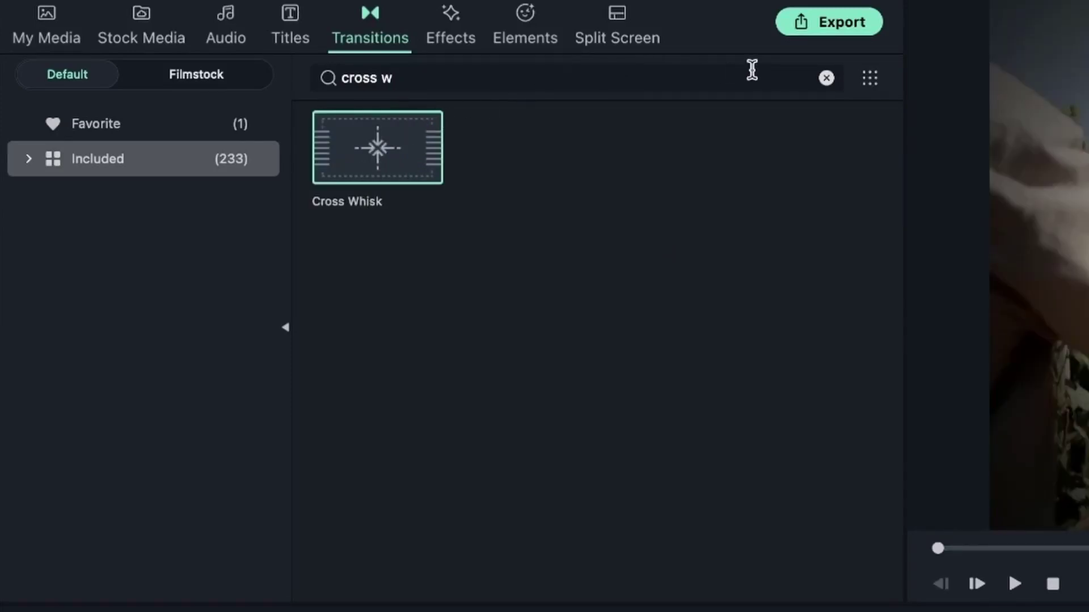
left_click(826, 78)
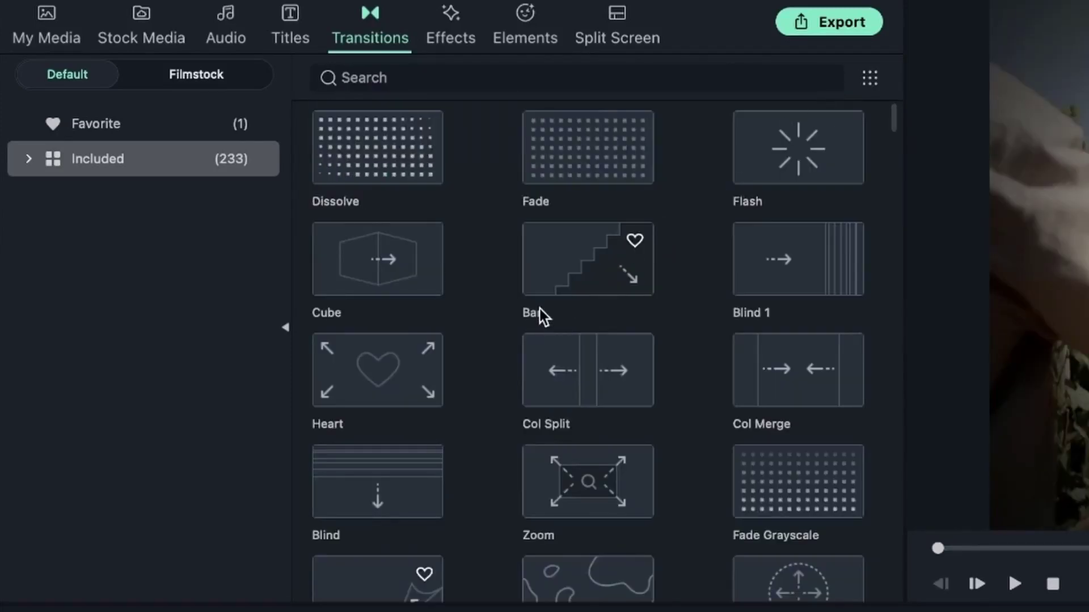
left_click(29, 159)
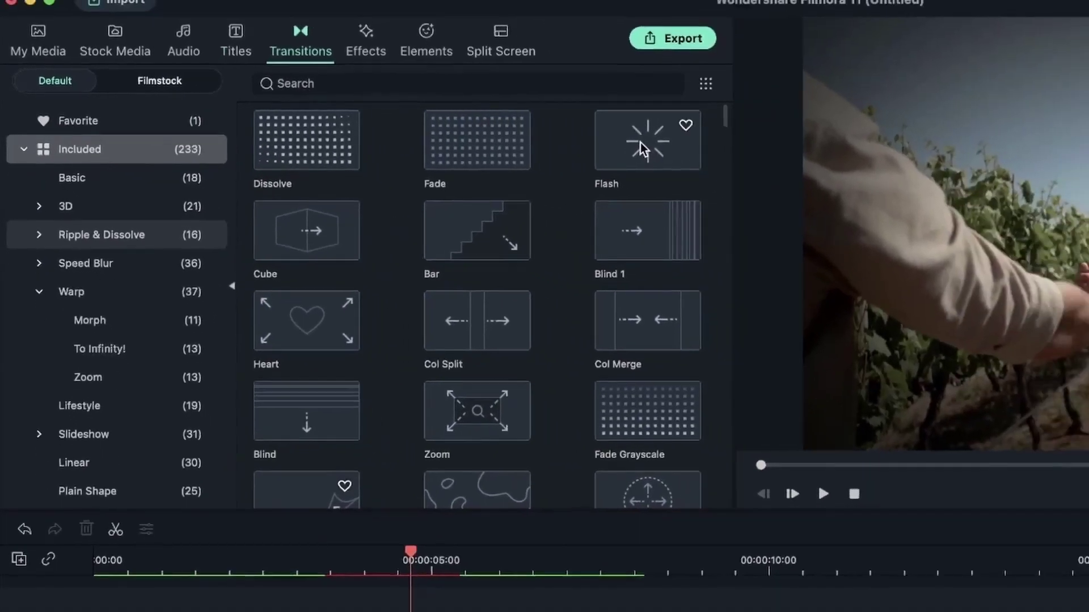
left_click(791, 151)
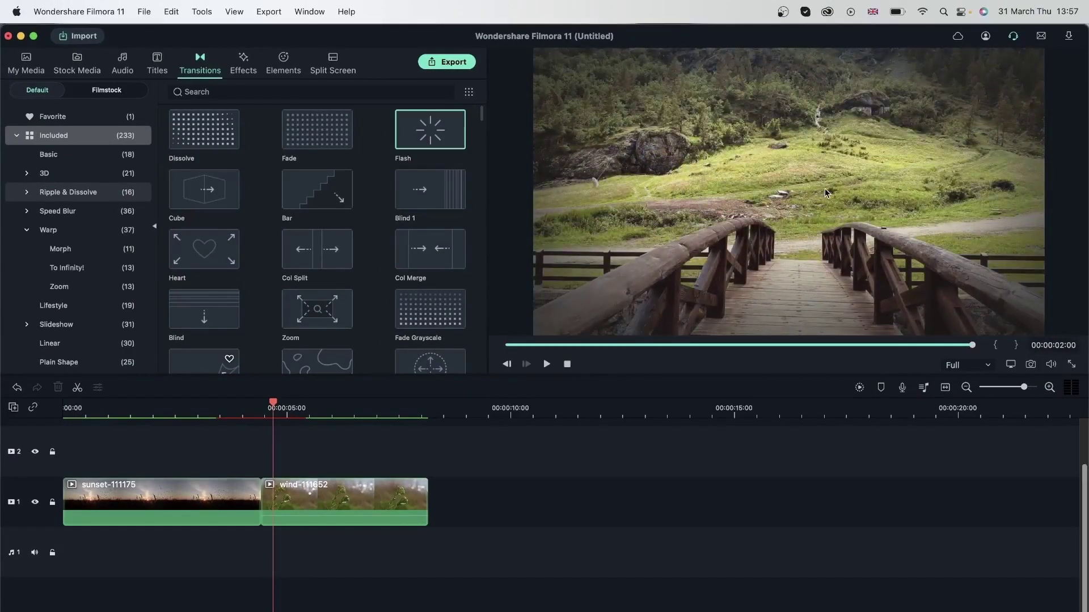
scroll(406, 306, "down", 5)
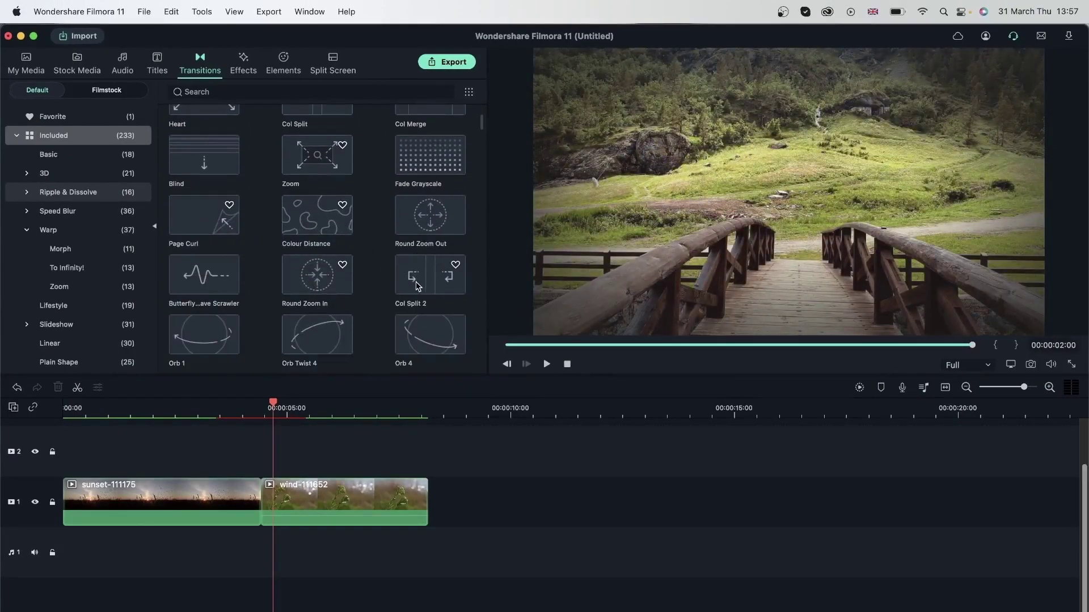
left_click(418, 287)
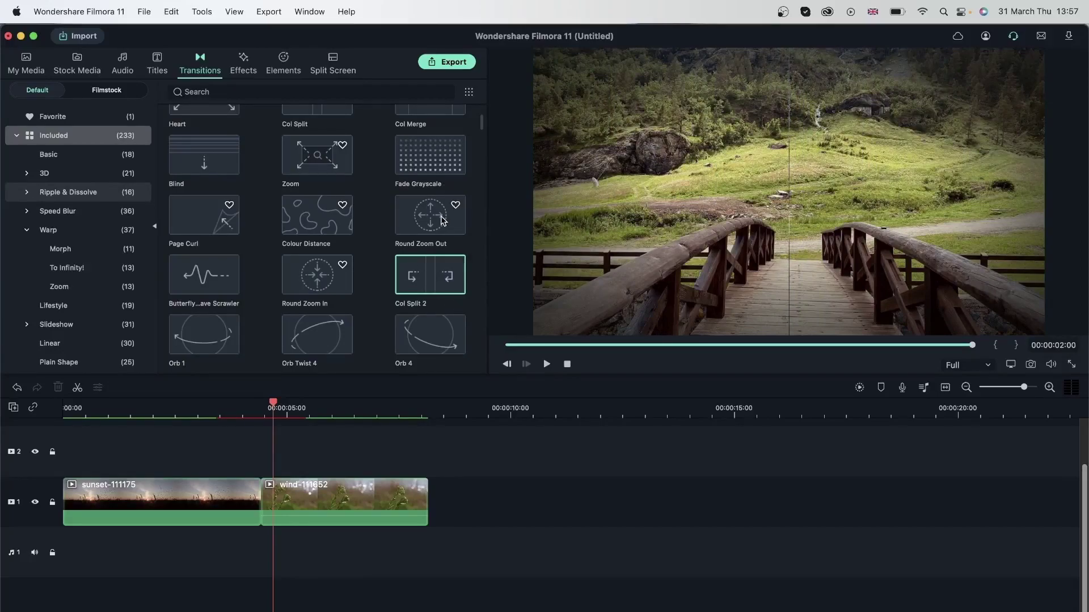
left_click(421, 169)
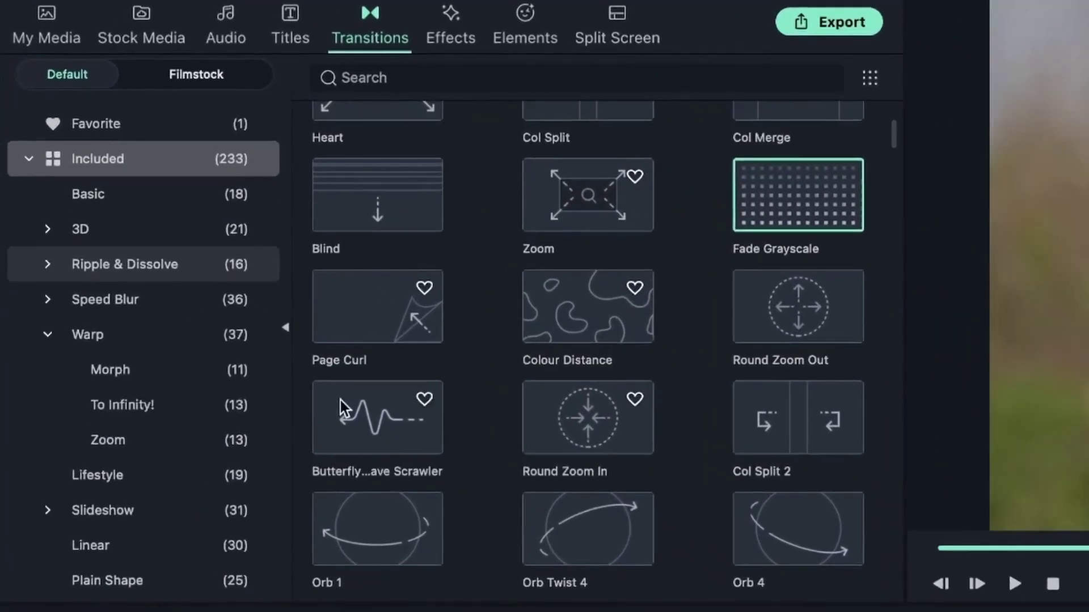
In the Filmstock transitions, check Favorite and Downloaded, then open Recommended
left_click(224, 74)
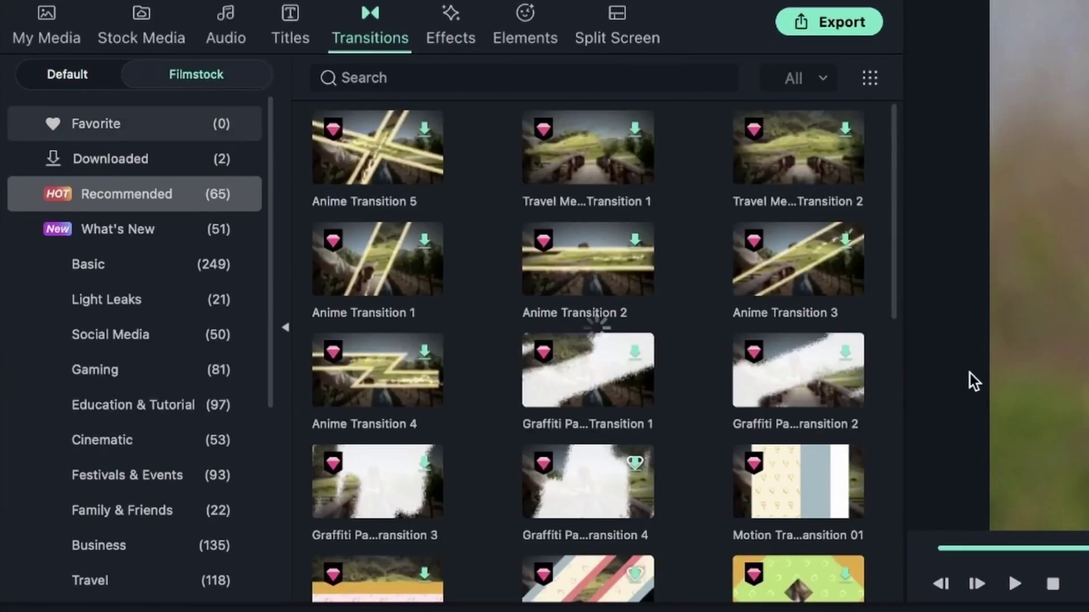
left_click(109, 135)
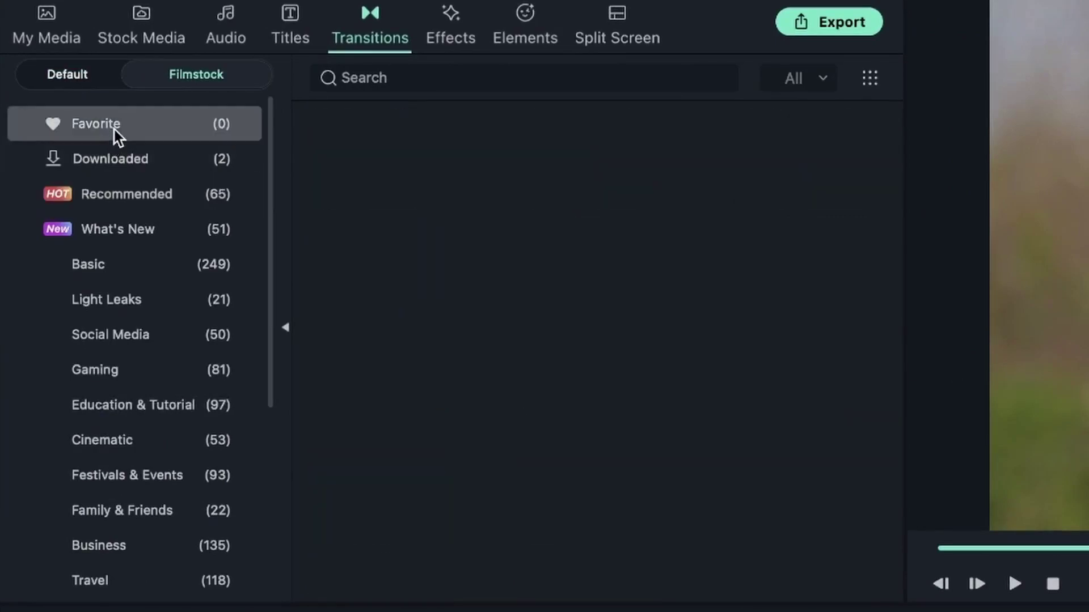
left_click(205, 154)
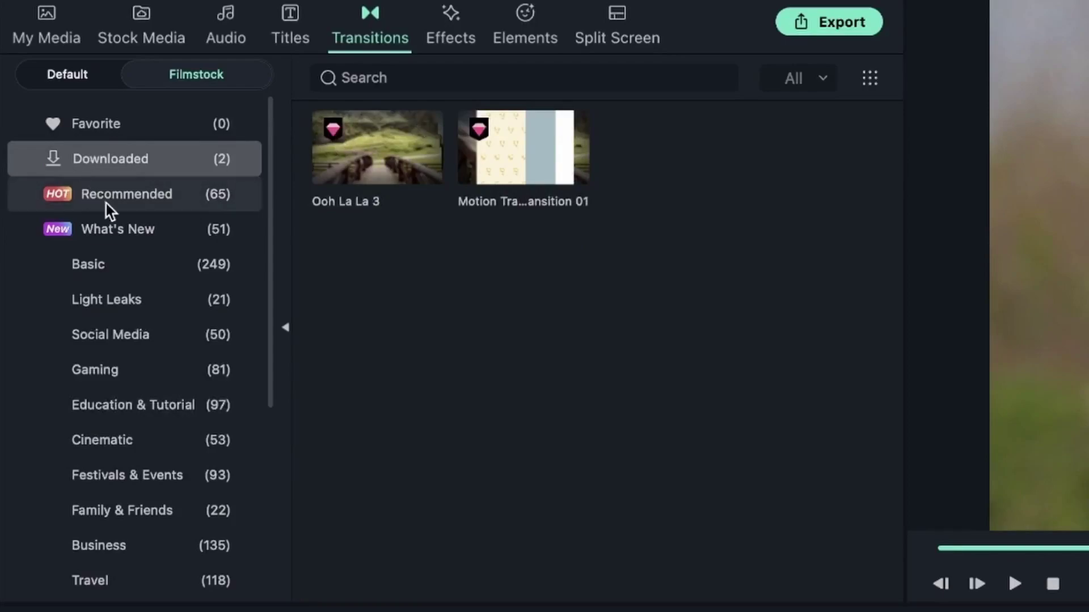
left_click(145, 196)
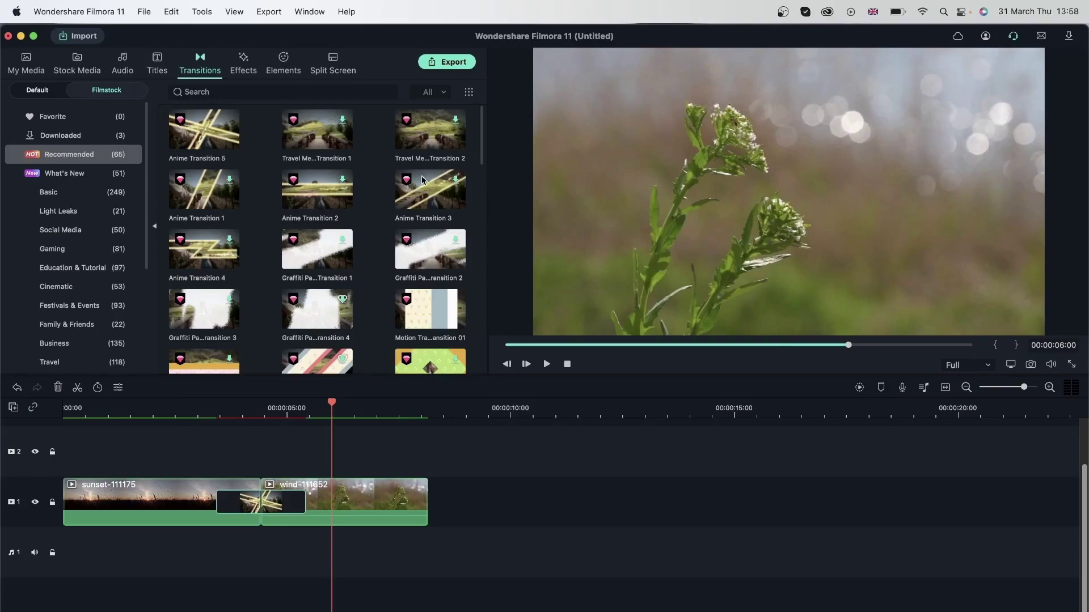
left_click(453, 63)
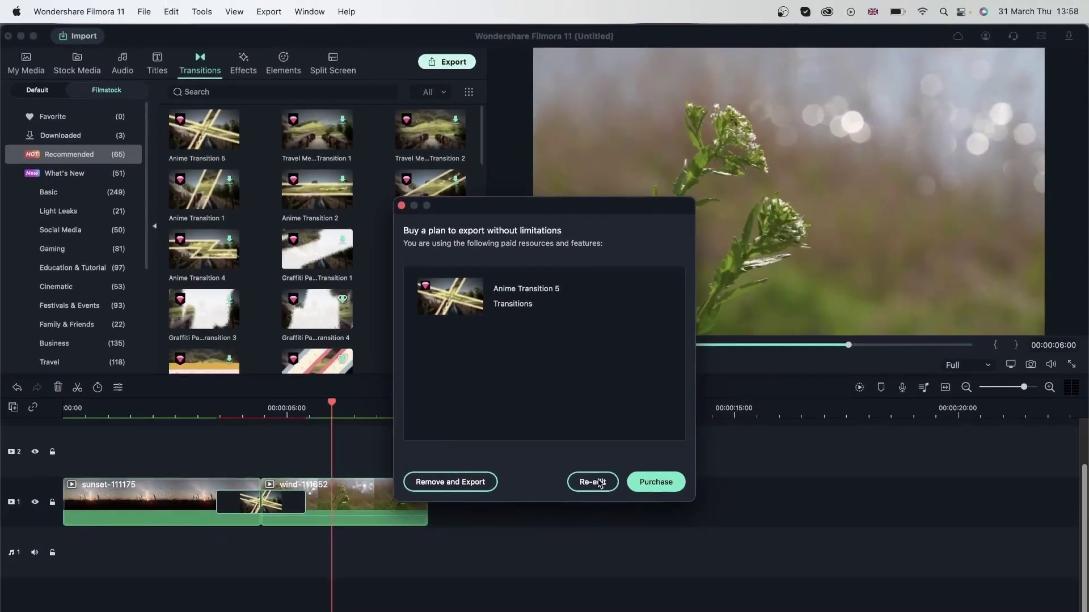
left_click(613, 478)
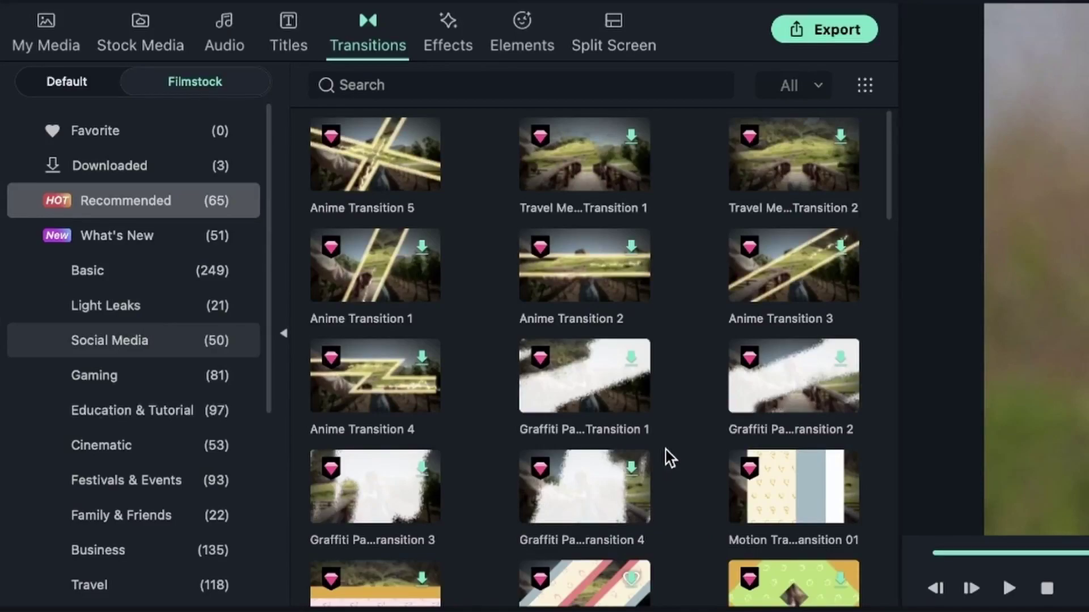
Scroll the Recommended transitions down to the leafy Transition 14
scroll(574, 370, "down", 8)
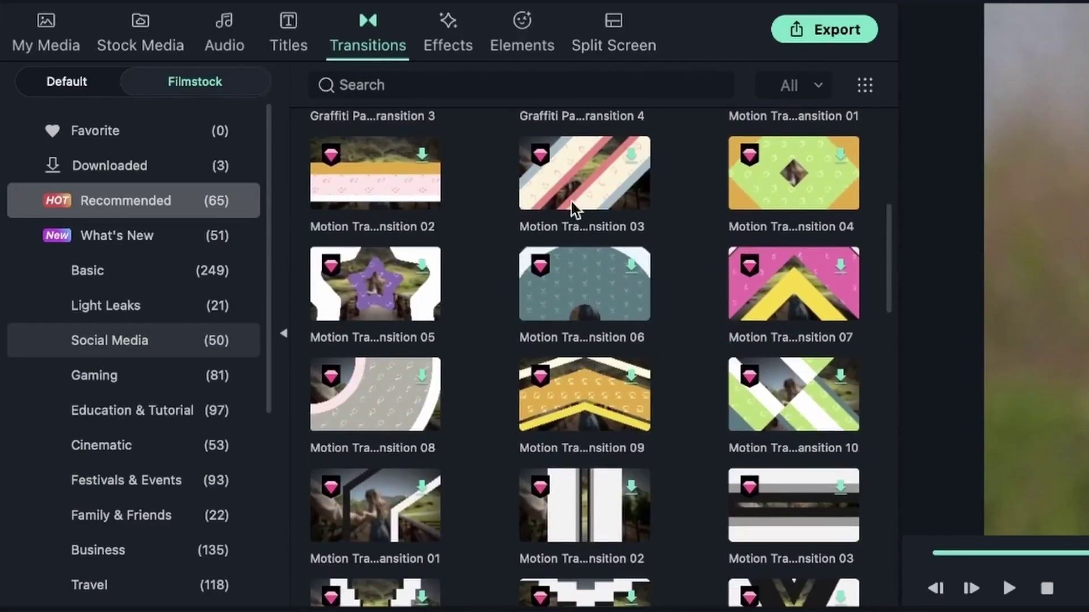
scroll(710, 568, "down", 4)
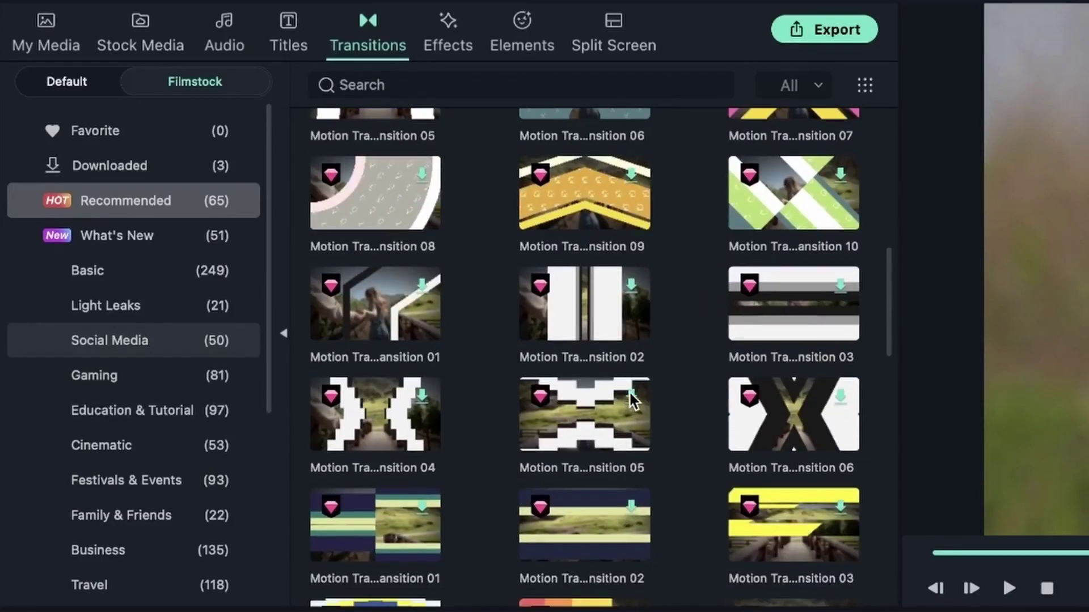
scroll(396, 457, "down", 10)
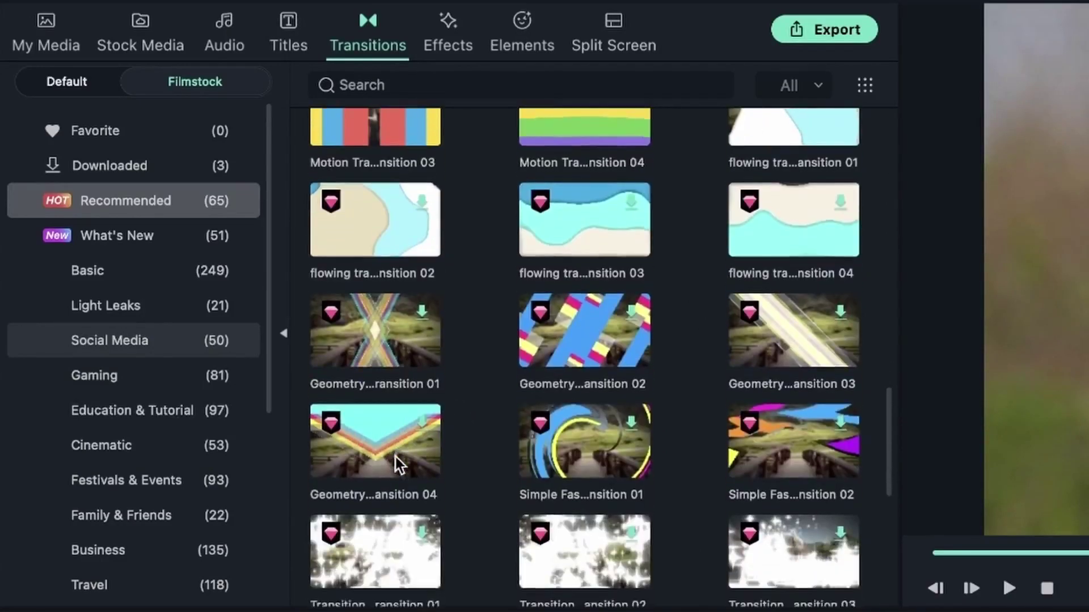
scroll(392, 458, "down", 8)
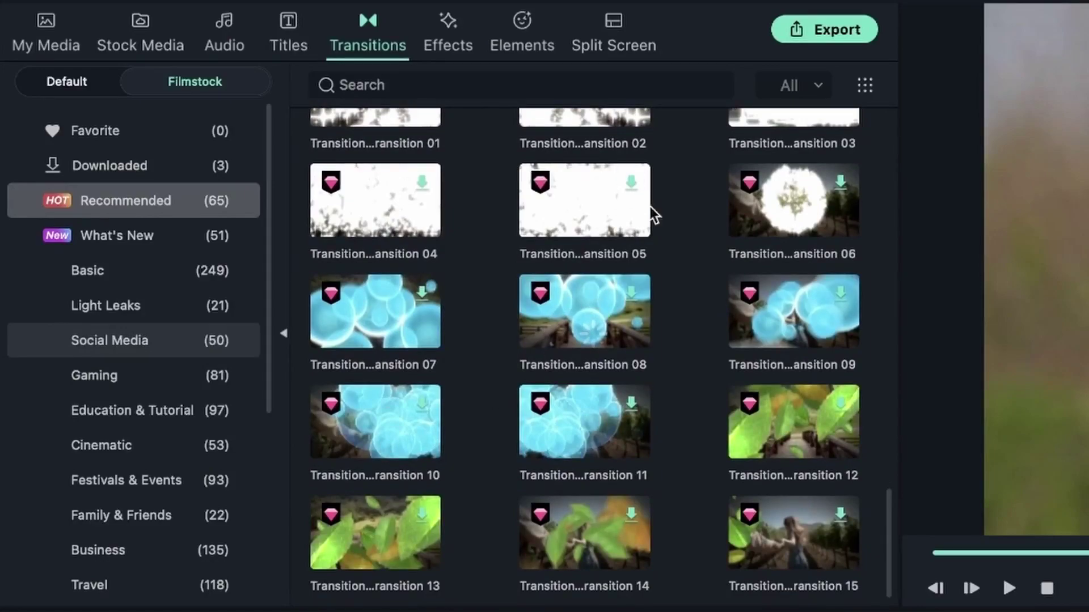
scroll(681, 482, "down", 2)
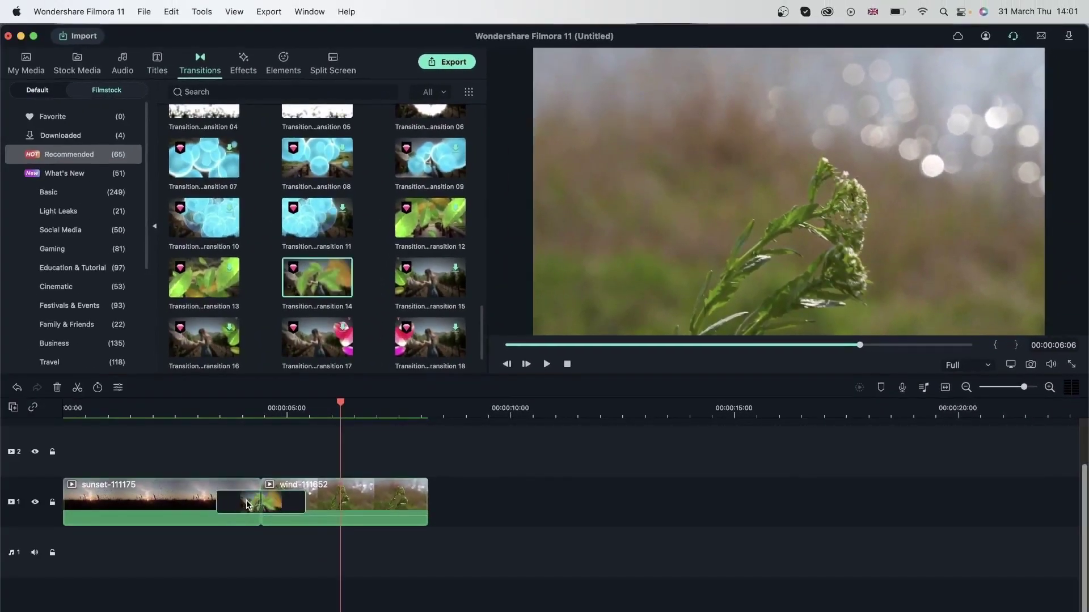
Replace the sunset–wind transition with Light Leaks Transition 11 and render a preview
key("Delete")
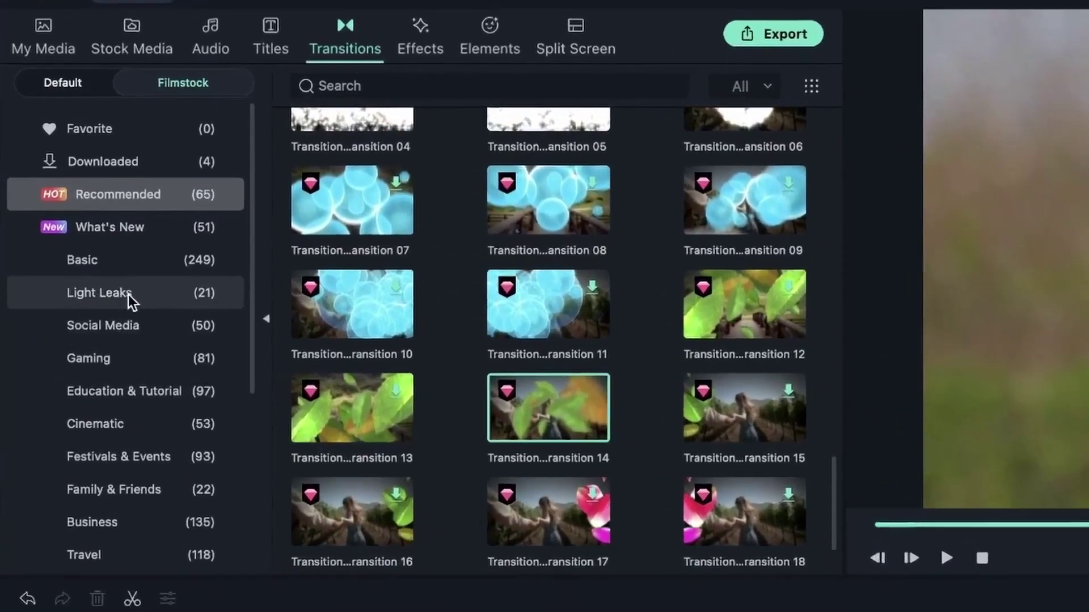
left_click(128, 295)
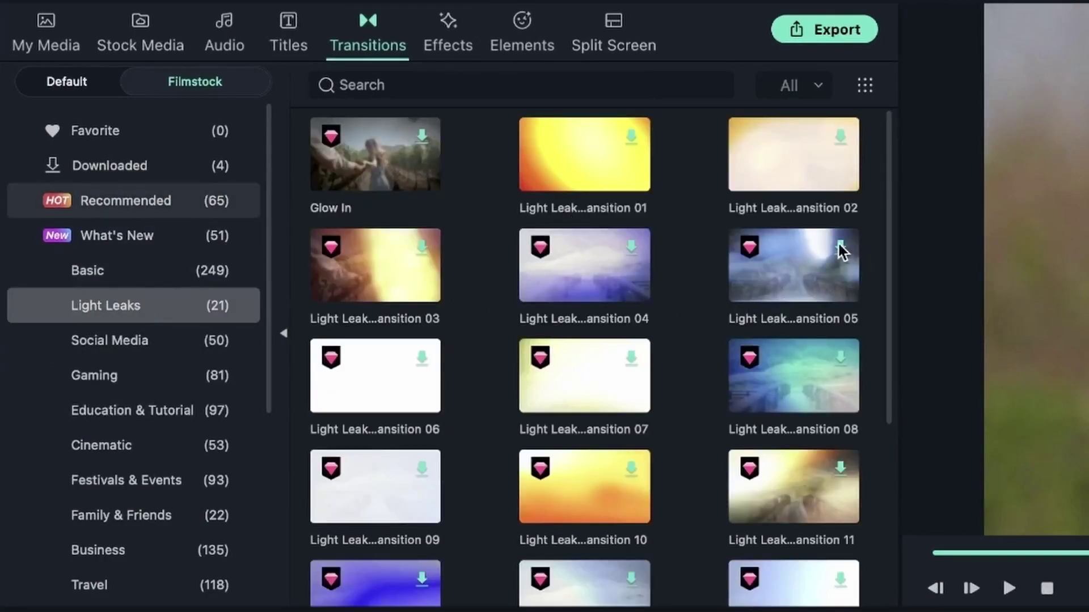
scroll(735, 489, "down", 3)
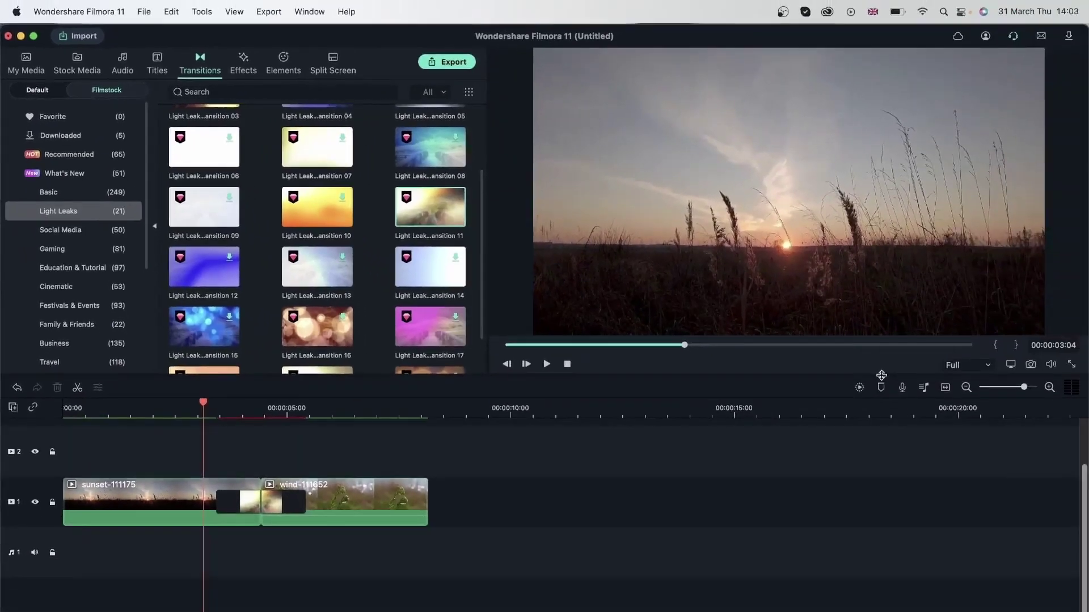
left_click(859, 387)
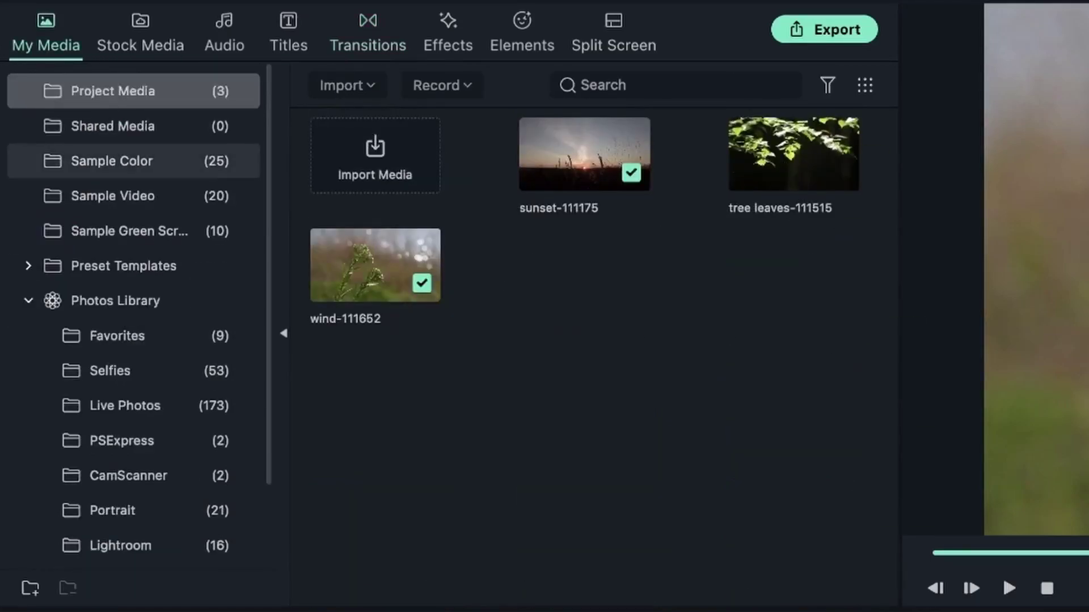
Download Thanksgiving Set Transition 05 from the Festivals & Events transitions
left_click(376, 43)
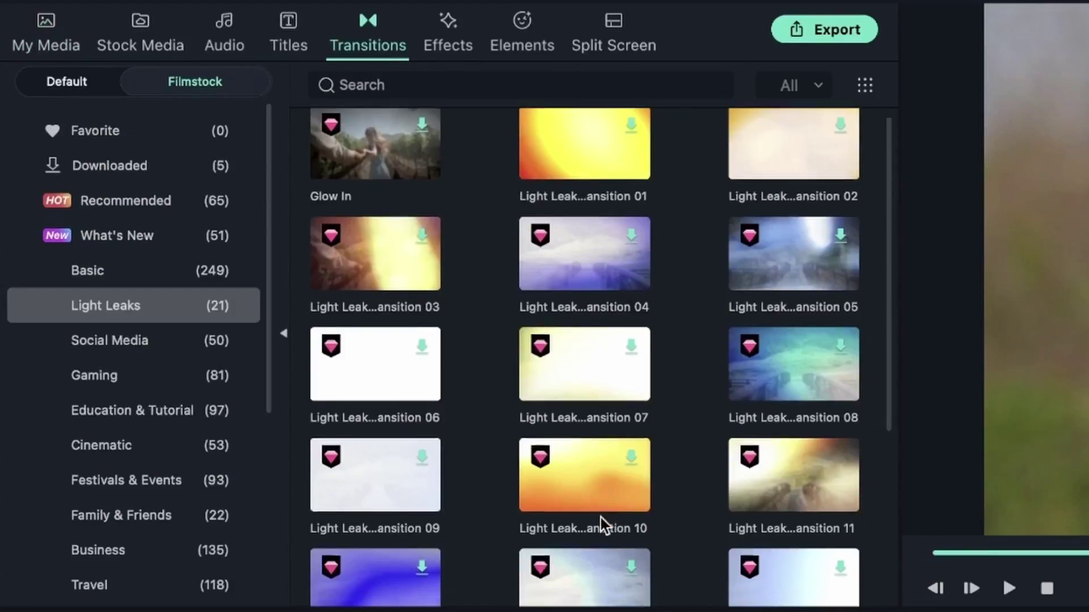
scroll(604, 518, "down", 5)
left_click(127, 478)
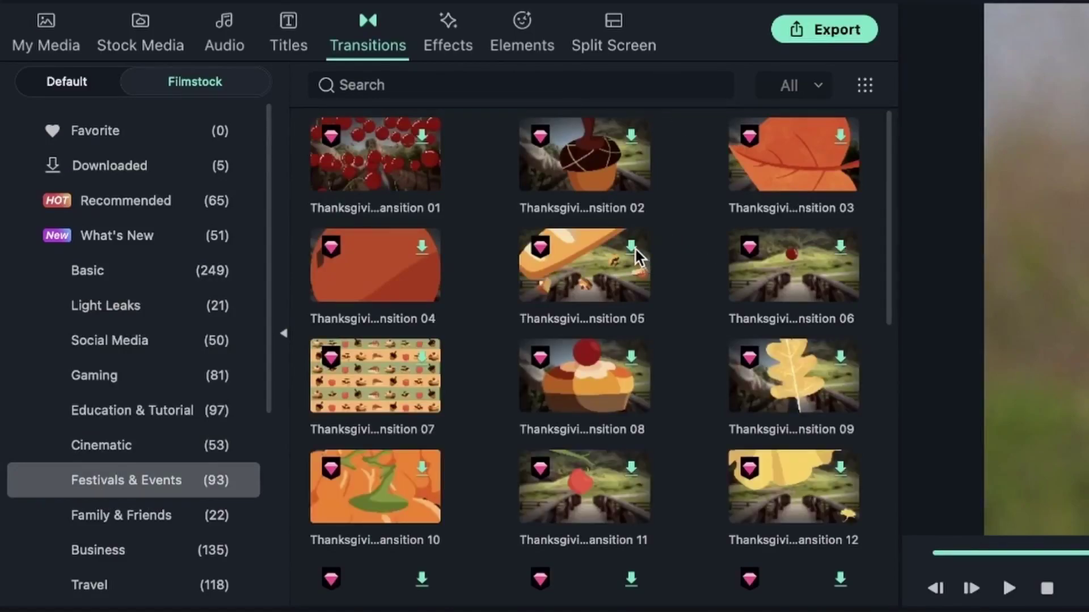
left_click(582, 283)
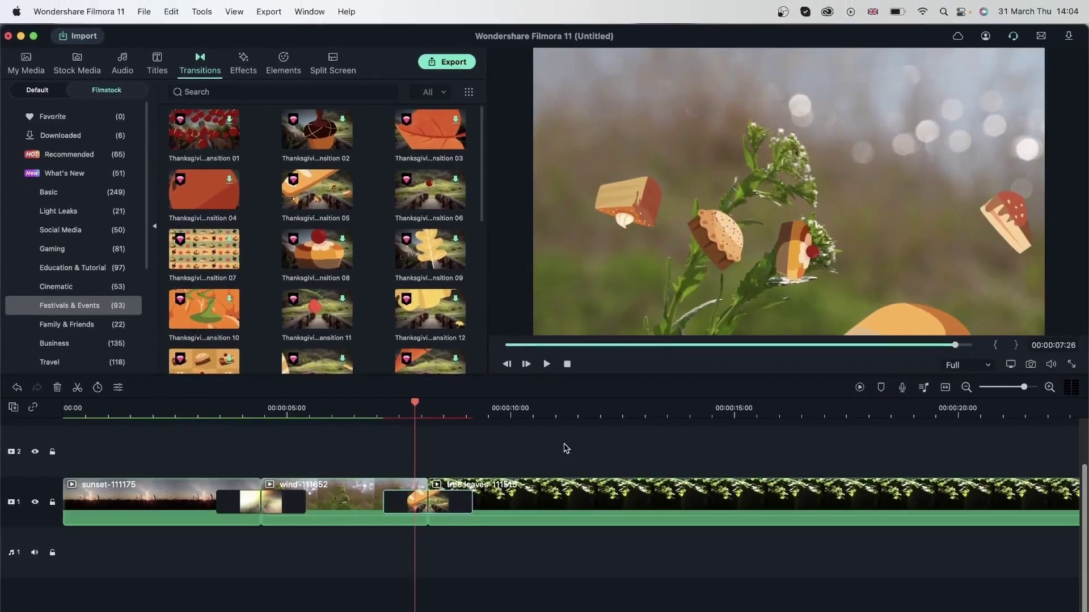
Split the tree leaves clip at 00:00:11:04, delete the remainder, and render a preview
left_click(561, 407)
left_click(647, 504)
left_click(561, 402)
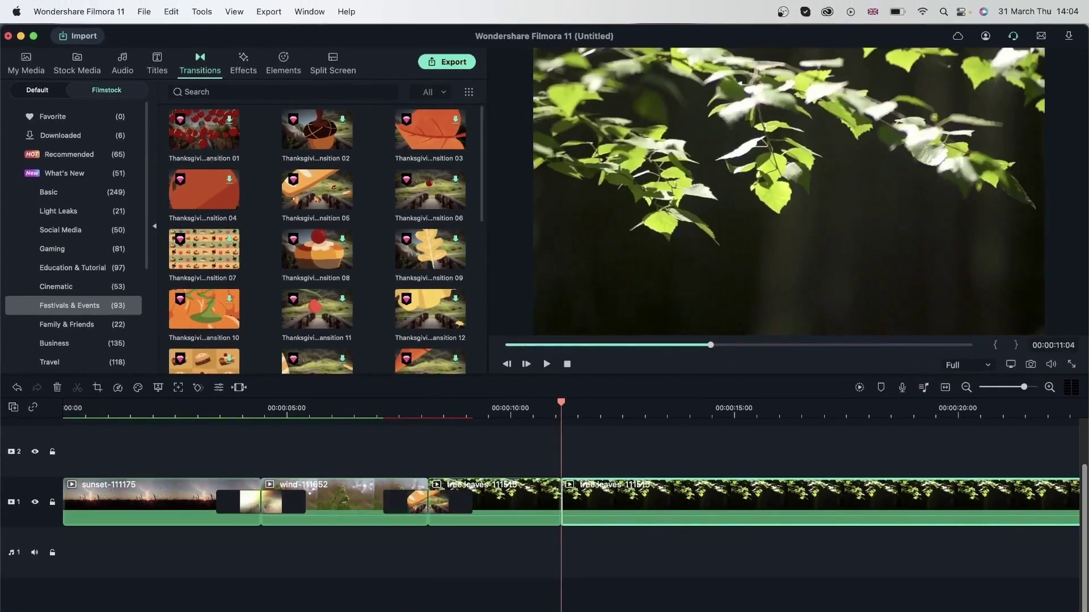
left_click(57, 388)
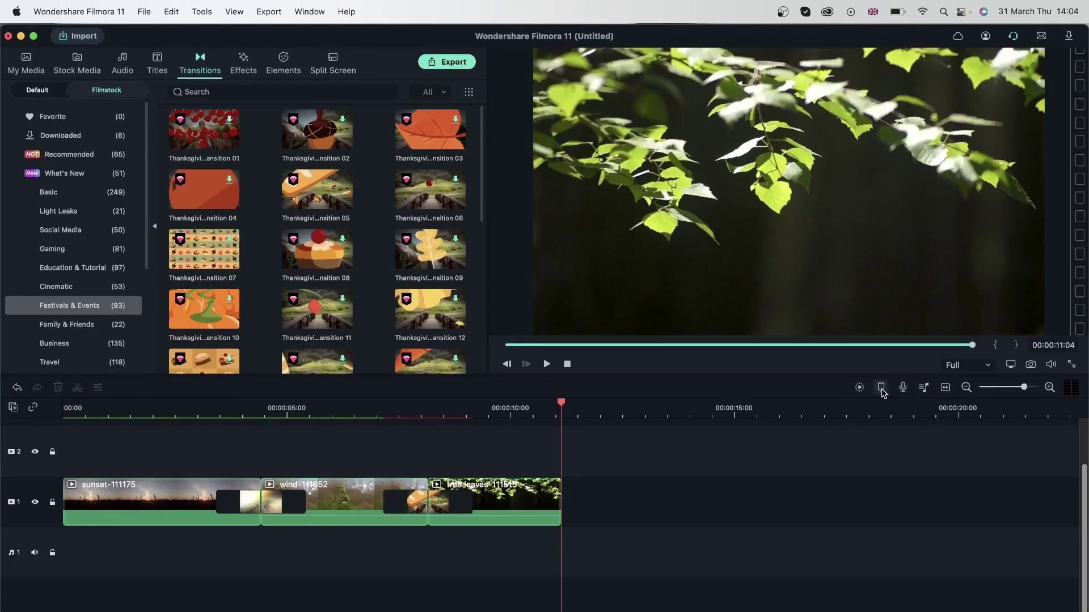
left_click(859, 387)
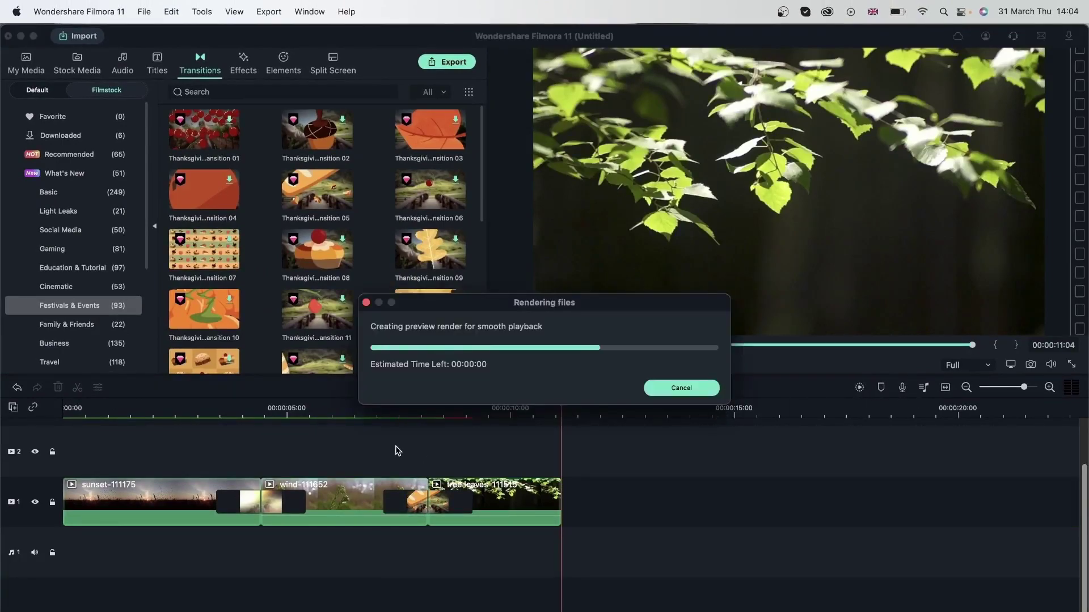
Adjust the length of the transition before the tree leaves clip, then render and play it
left_click(344, 410)
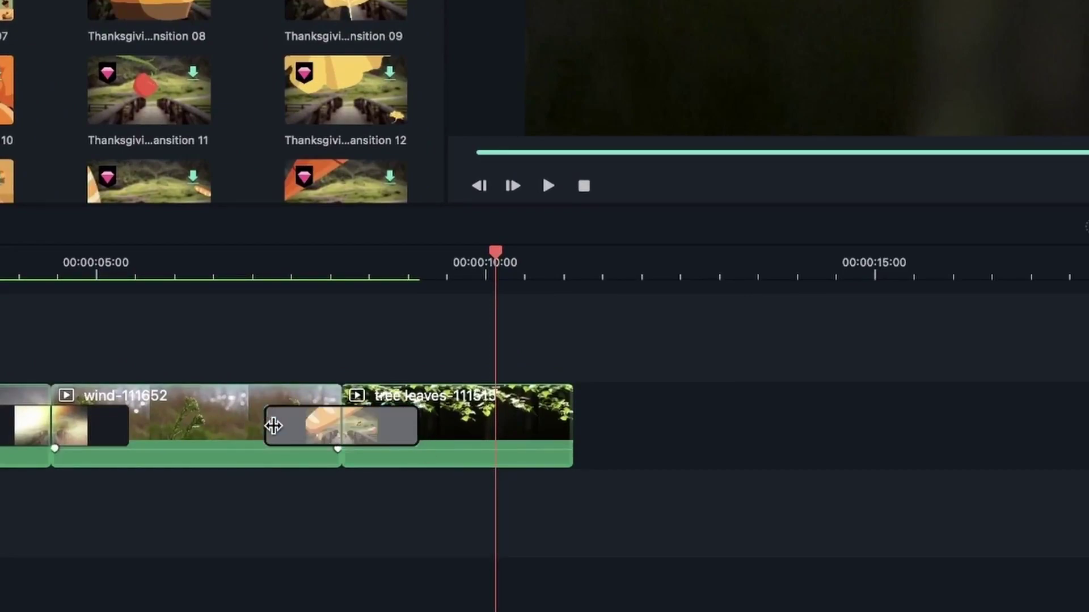
left_click_drag(302, 430, 171, 454)
left_click(154, 274)
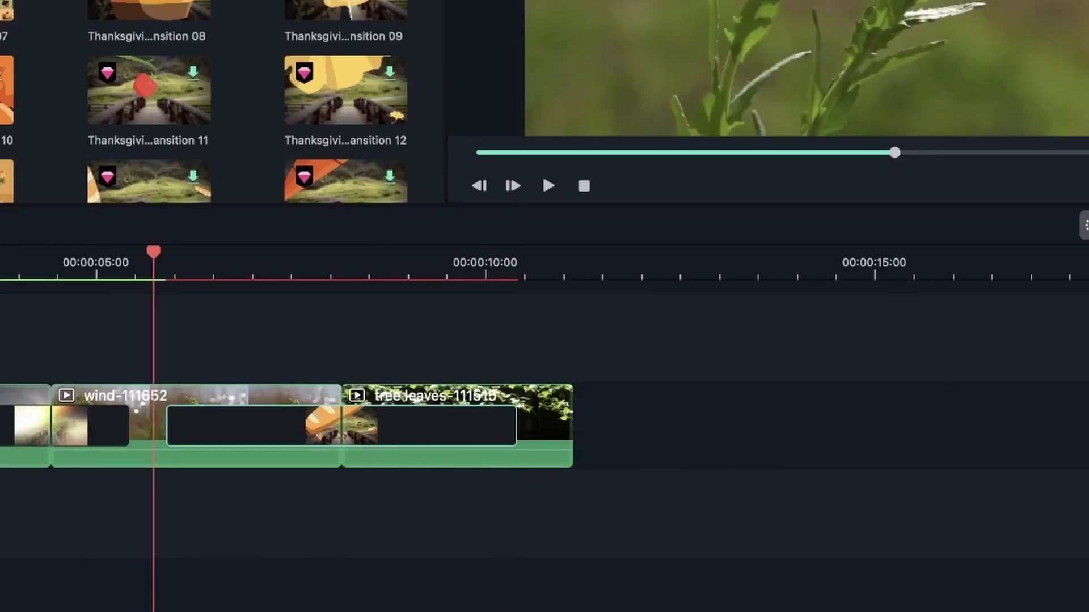
key("Return")
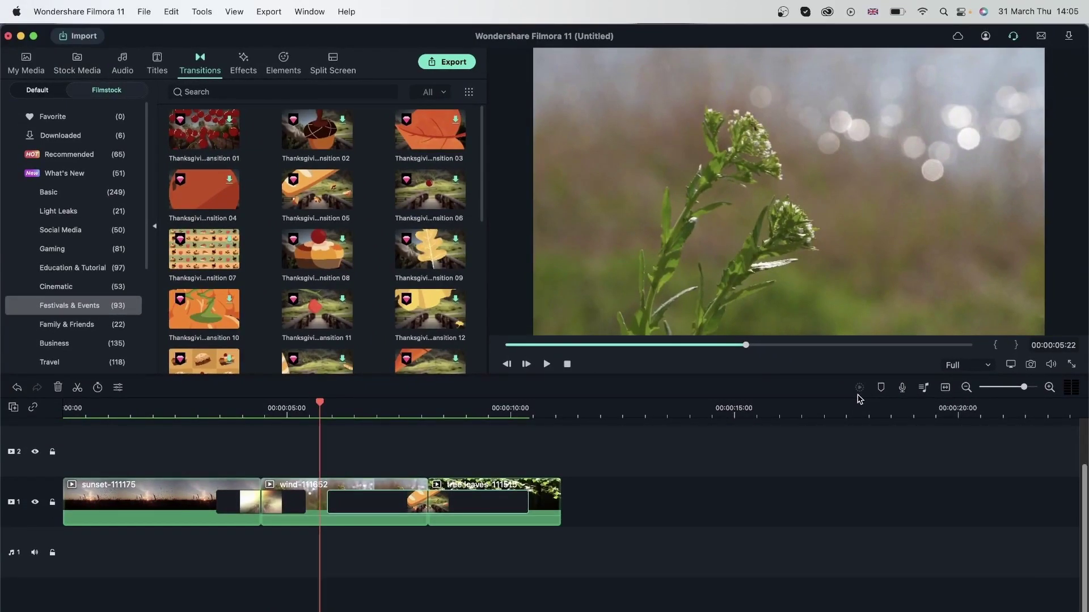
key("space")
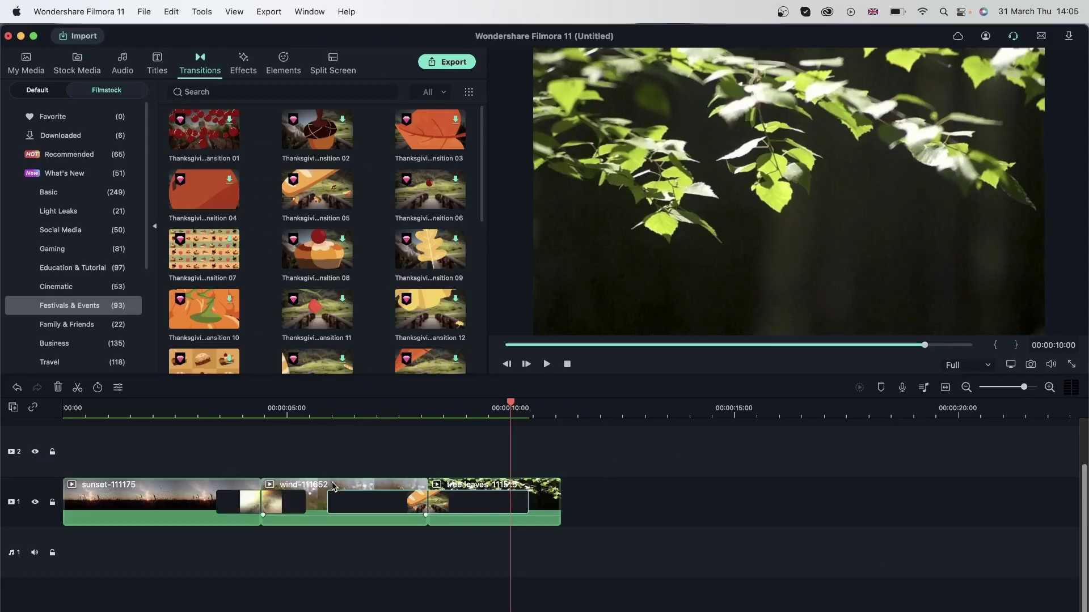
Shorten the tree leaves transition further, re-render, replay from the wind clip, and lengthen the sunset–wind transition
left_click_drag(329, 499, 422, 521)
left_click(859, 387)
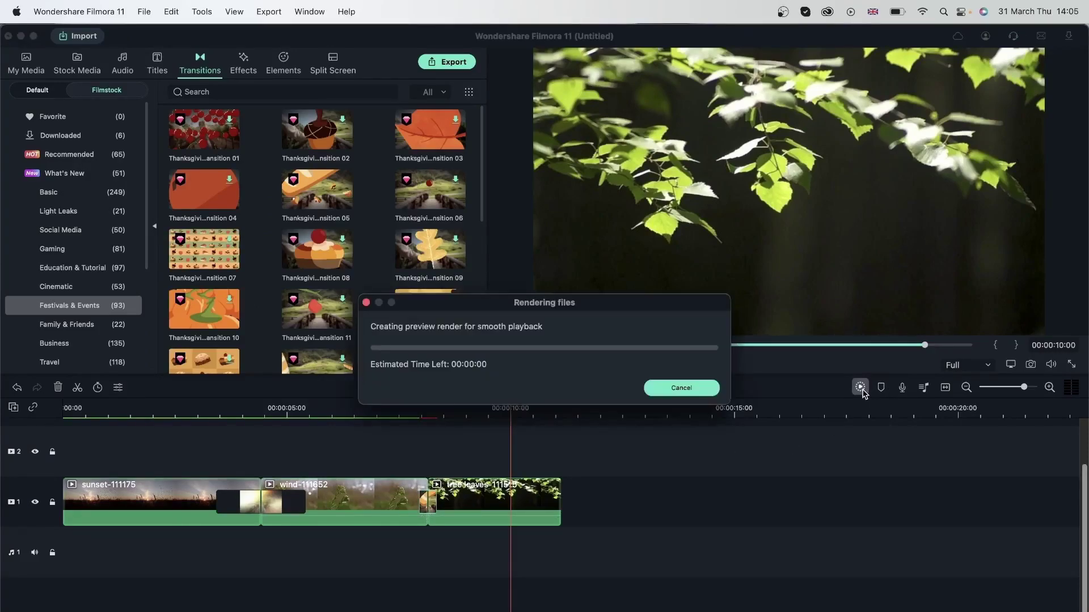
left_click(370, 411)
key("space")
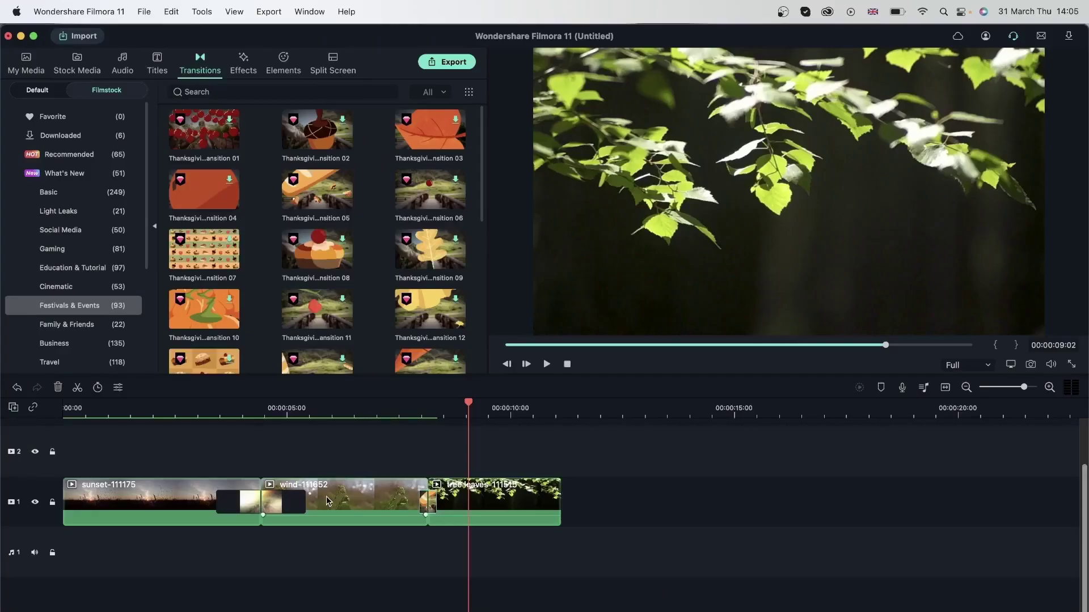
mouse_move(306, 506)
left_mouse_down()
mouse_move(396, 505)
mouse_move(267, 503)
mouse_move(284, 503)
left_mouse_up()
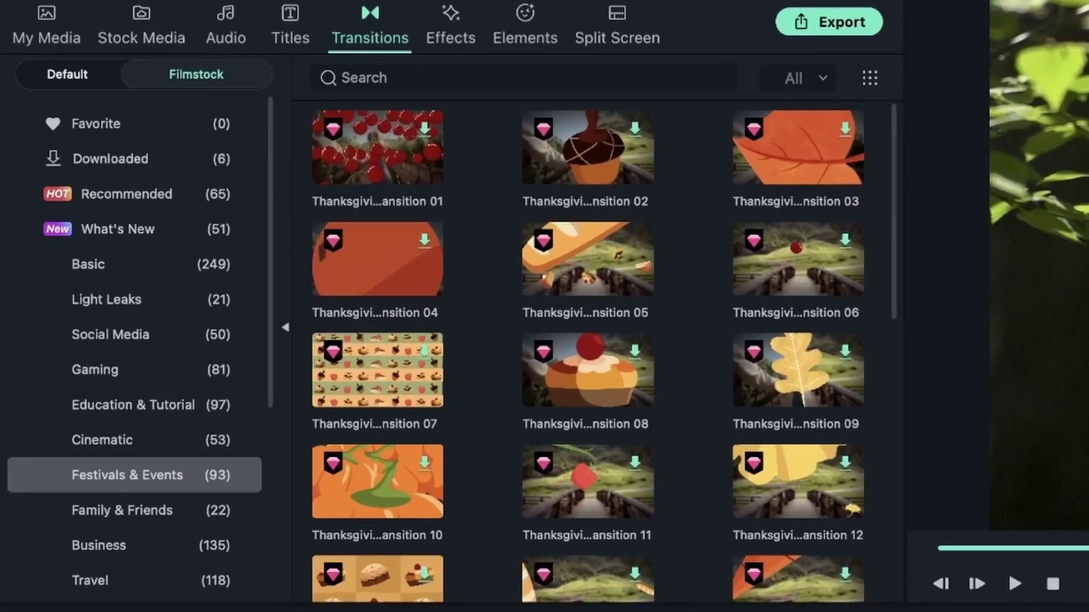
Try the Gaming Winners transition at the sunset–wind join, then delete the transitions
scroll(102, 443, "down", 5)
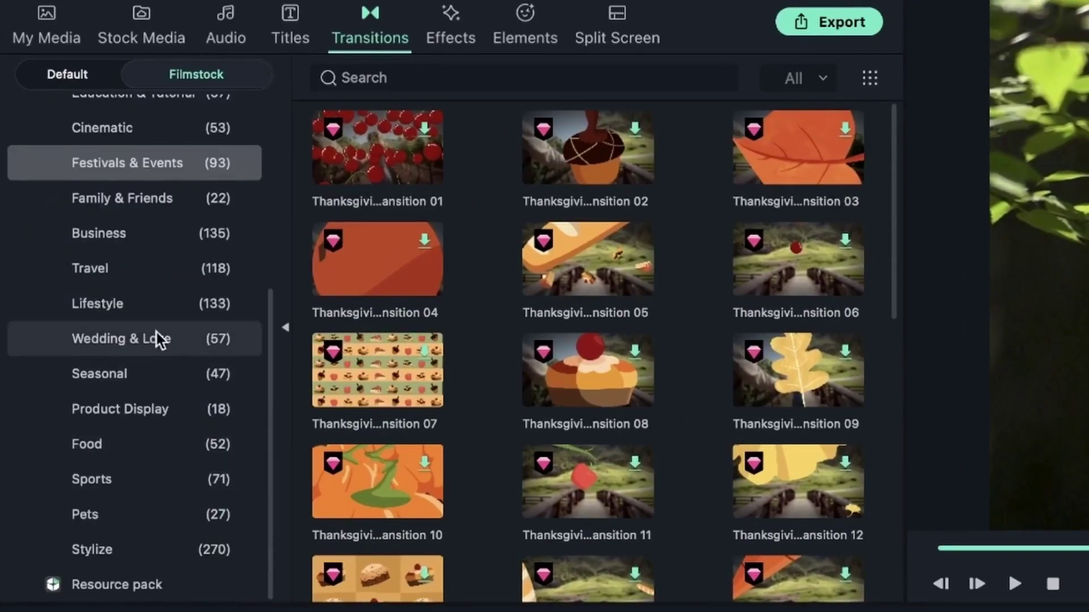
scroll(156, 335, "up", 4)
left_click(131, 193)
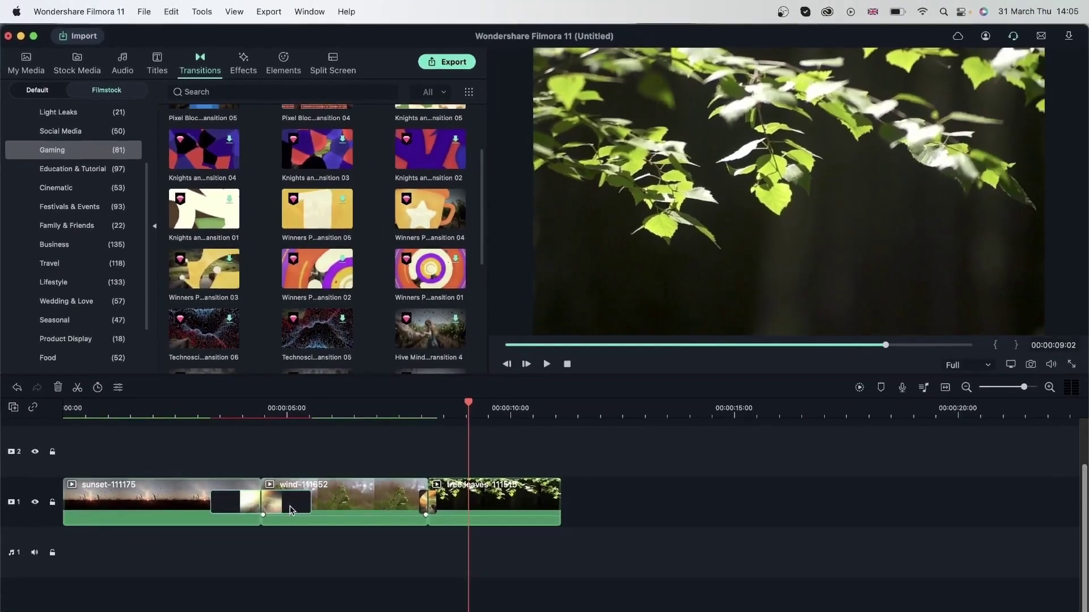
left_click_drag(430, 209, 260, 502)
left_click(167, 407)
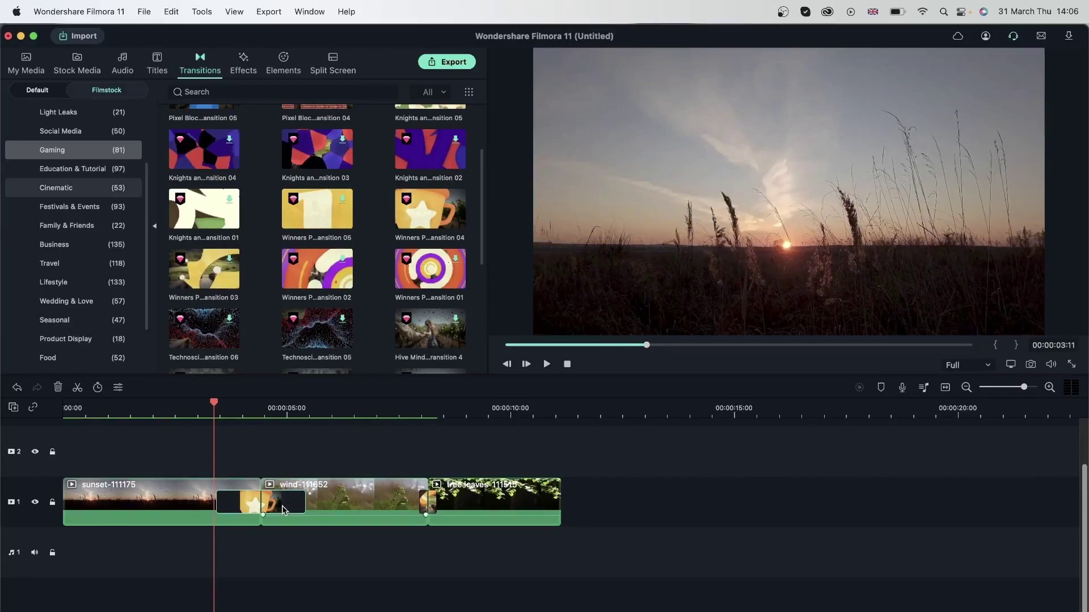
key("Delete")
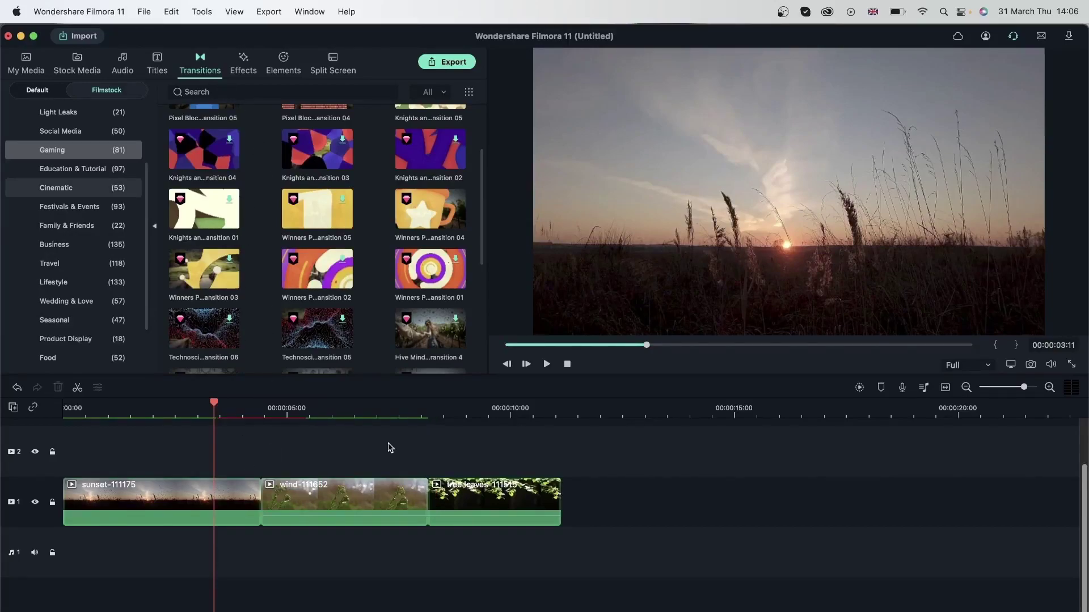
Place Cinematic Comicbook Transition 2 between the sunset and wind clips
left_click(57, 187)
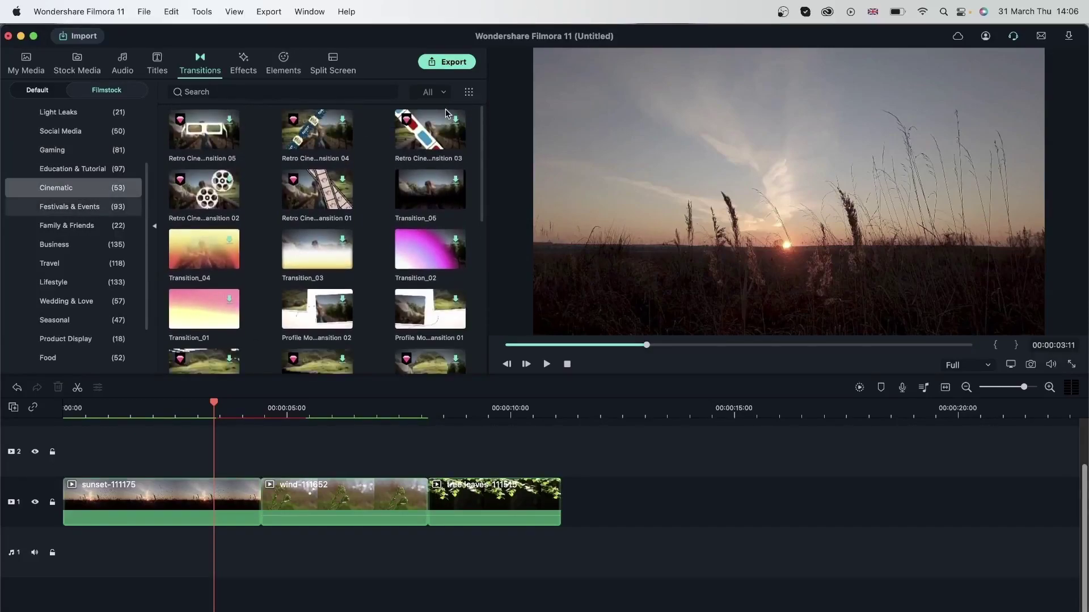
scroll(347, 279, "down", 3)
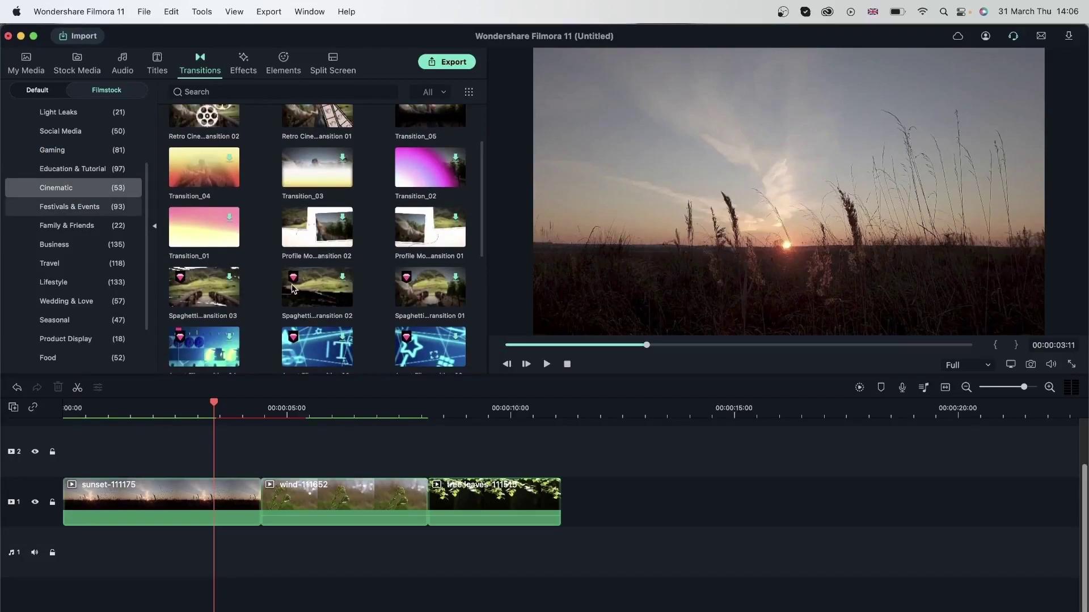
scroll(293, 287, "down", 10)
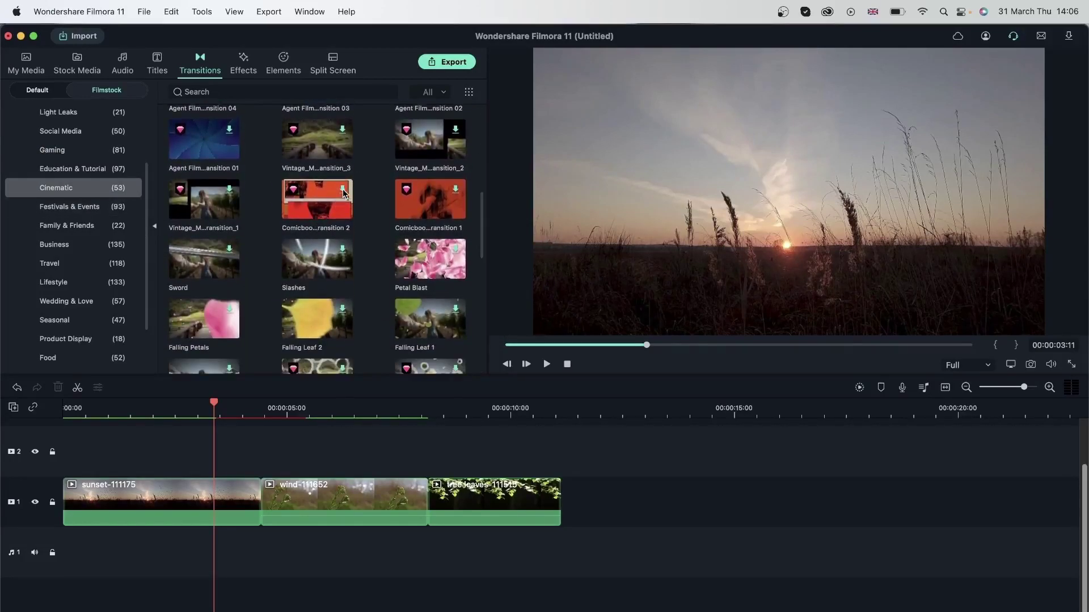
left_click_drag(343, 188, 261, 501)
left_click(182, 416)
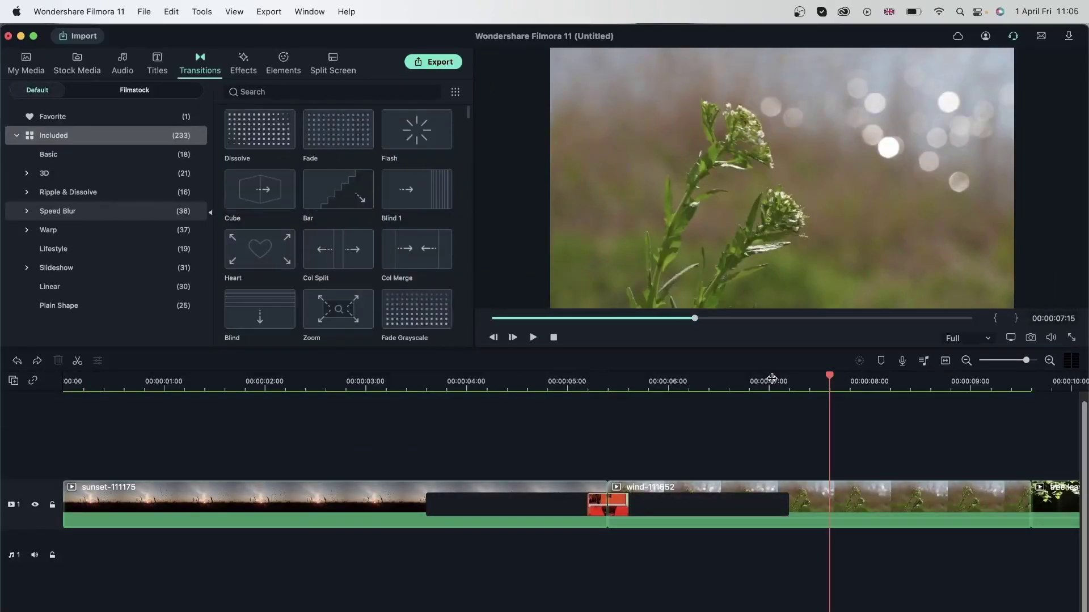
left_click(812, 387)
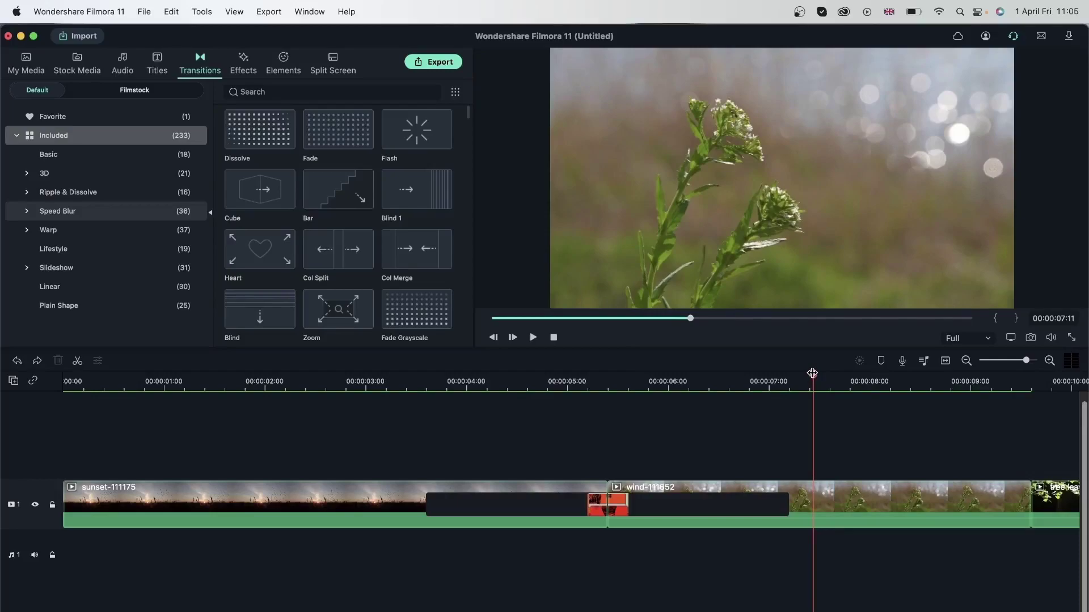
left_click(191, 385)
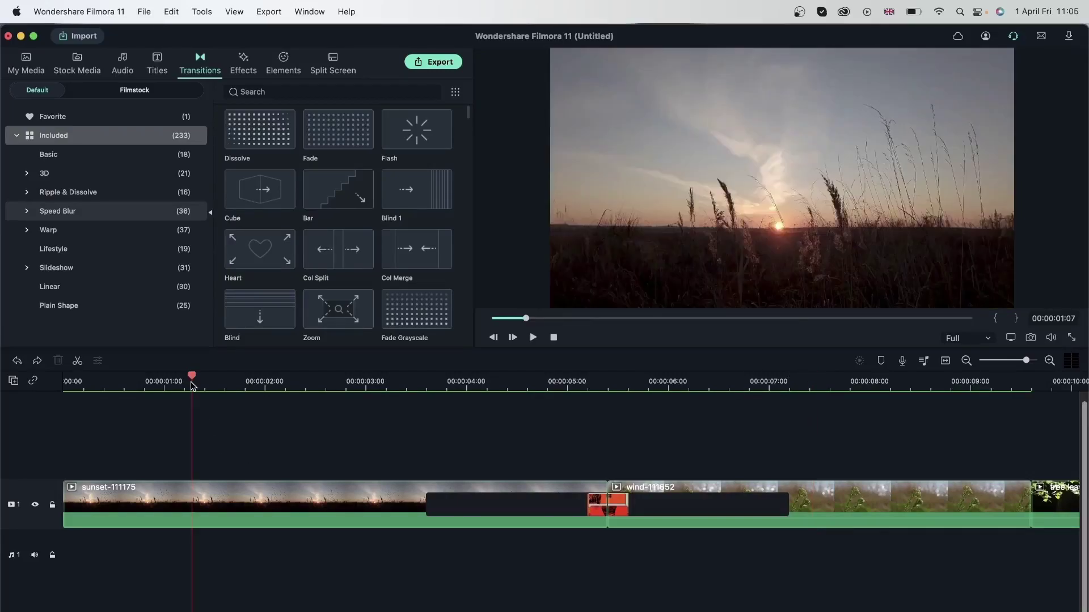
left_click_drag(192, 374, 930, 442)
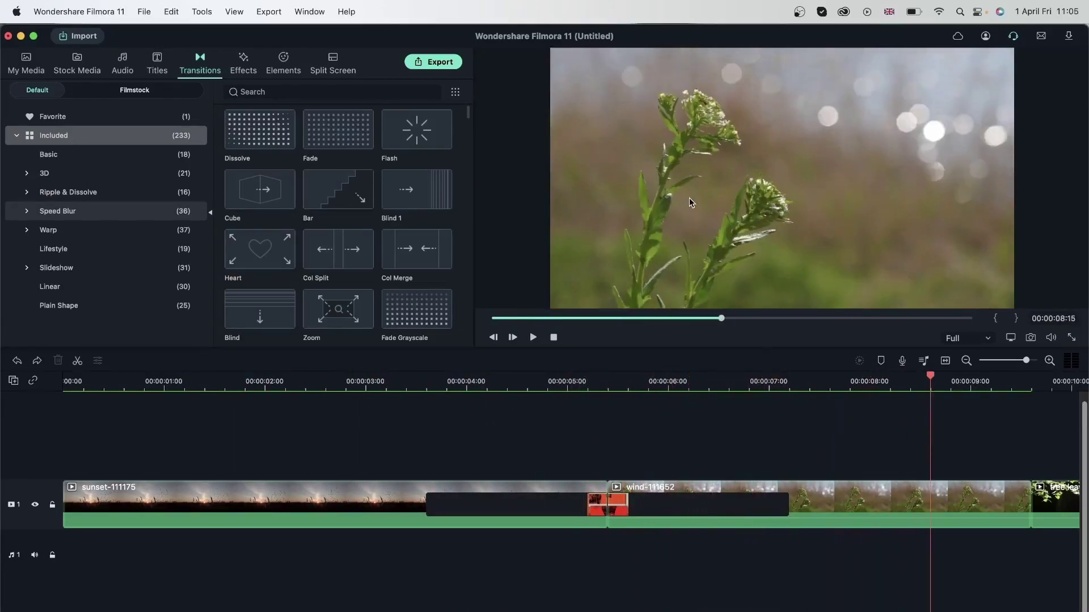
left_click(164, 381)
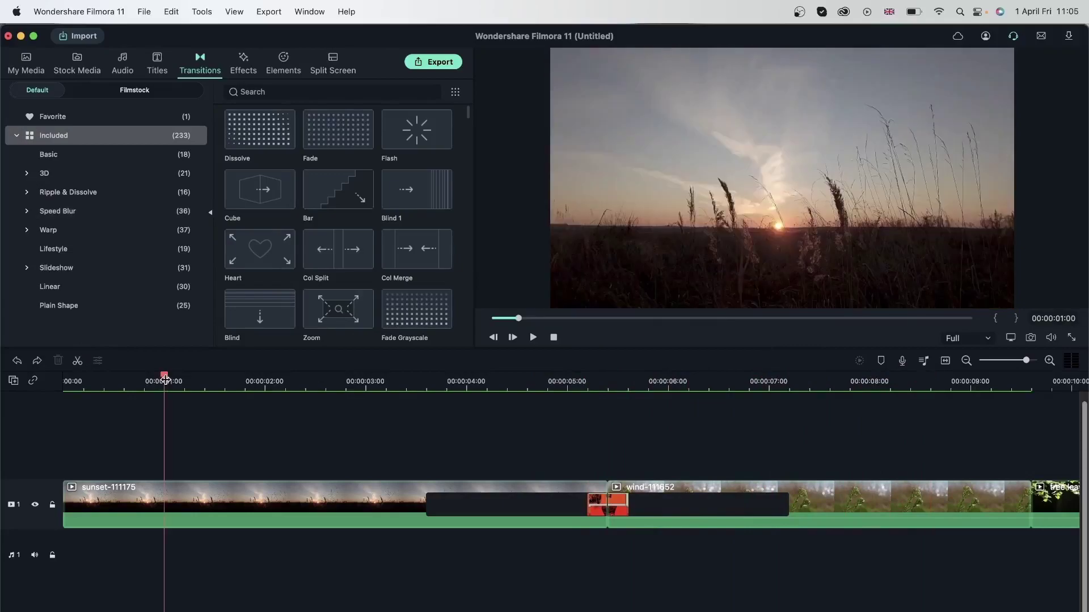
left_click_drag(166, 378, 943, 465)
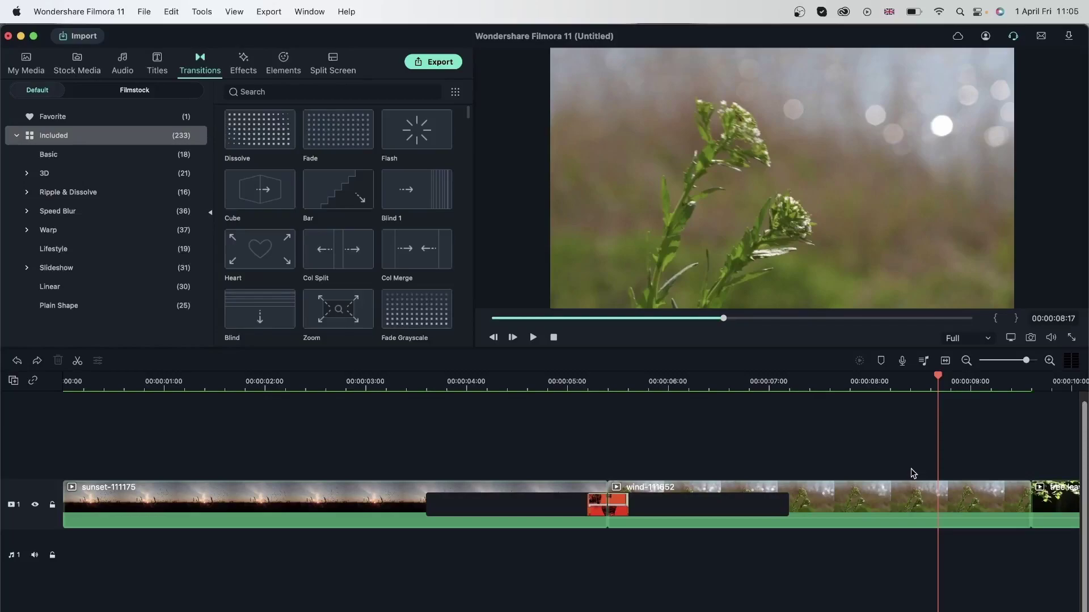
left_click(459, 381)
left_click_drag(465, 380, 747, 412)
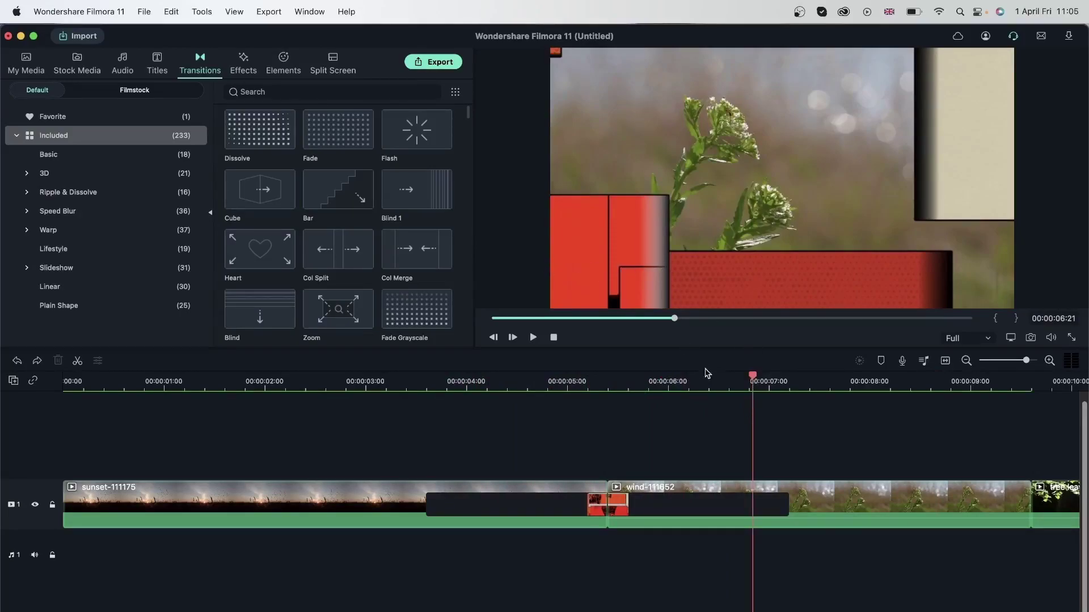
left_click_drag(790, 377, 850, 379)
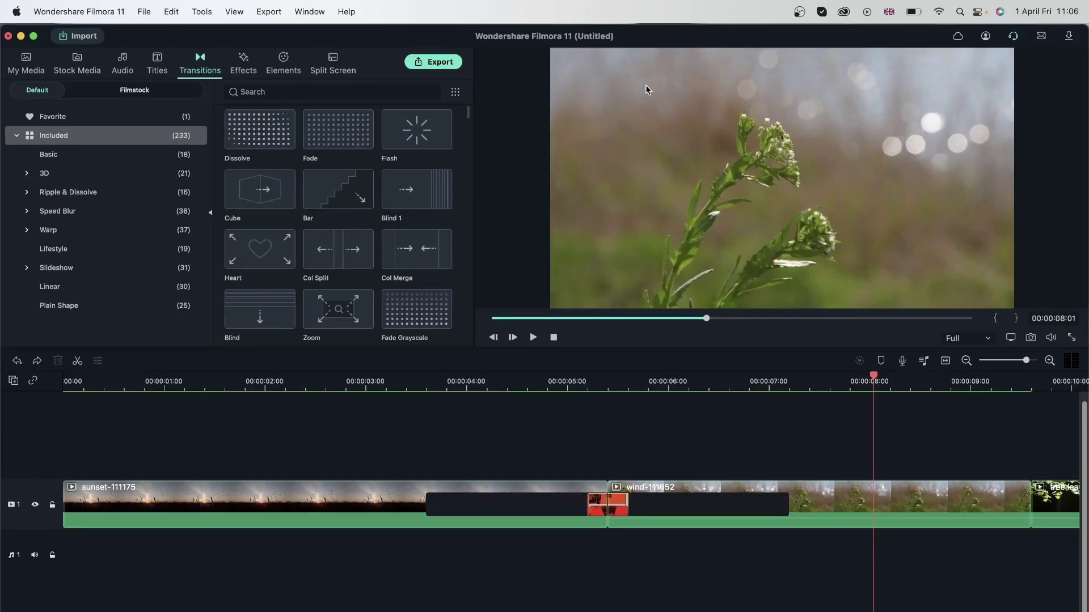
key("Home")
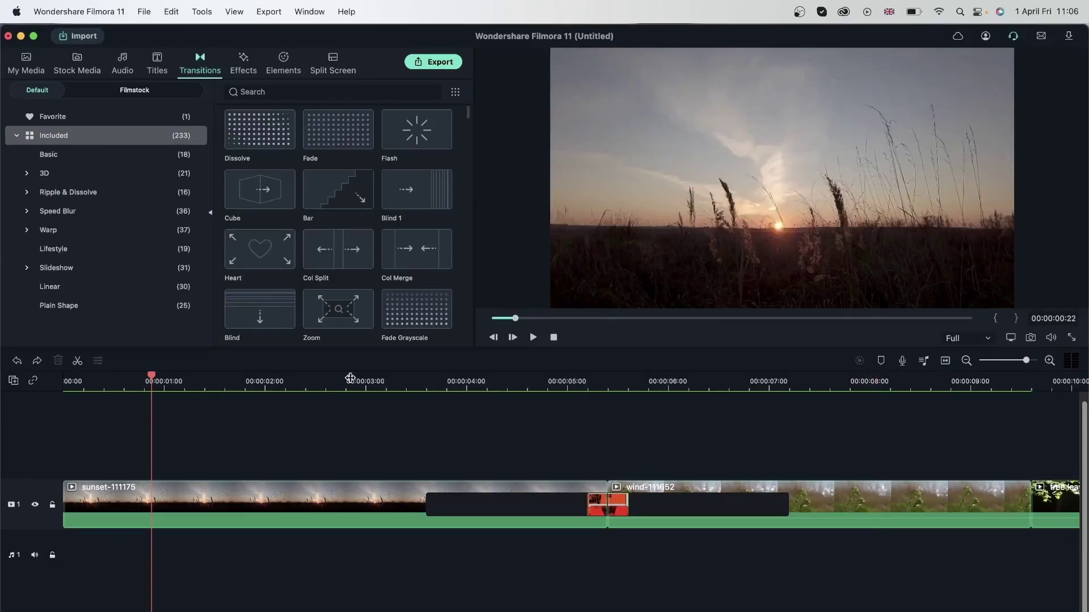
left_click_drag(350, 378, 407, 386)
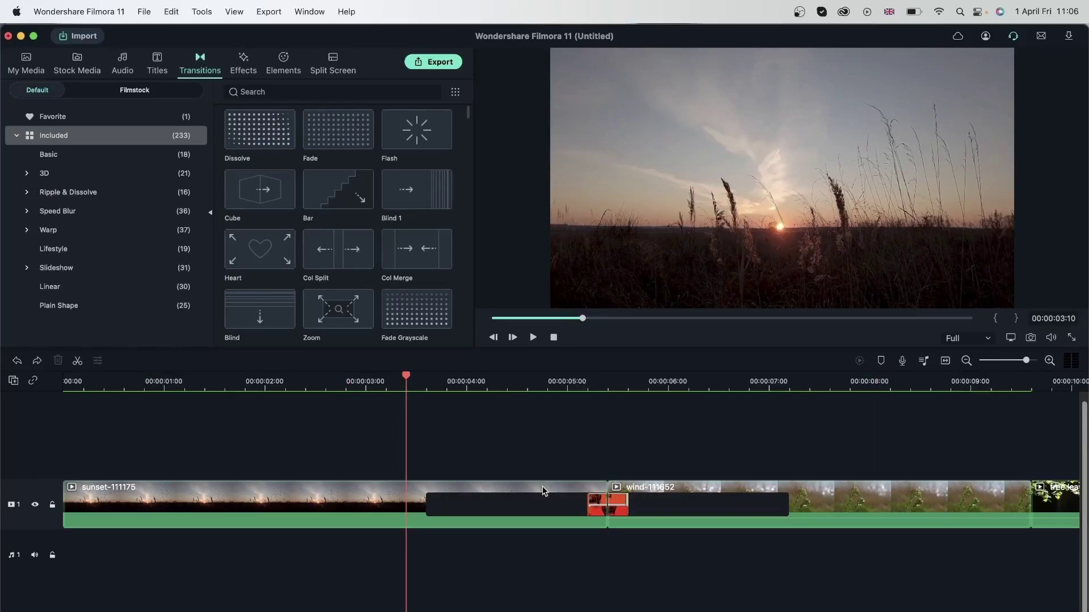
Delete the Comicbook transition and put a Basic Dissolve on the sunset–wind join
left_click(542, 507)
left_click(58, 361)
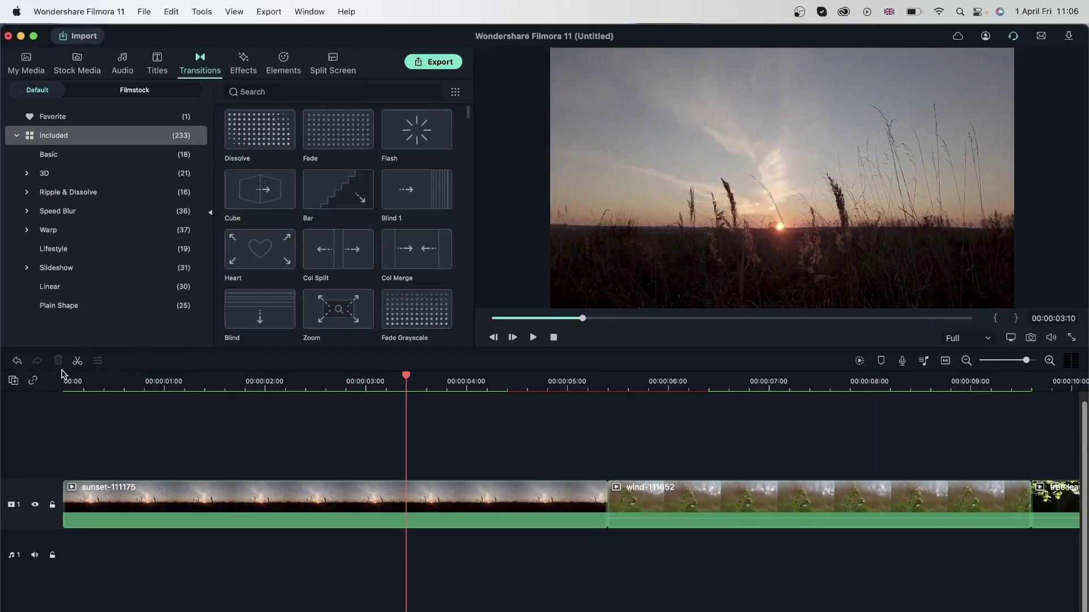
left_click(109, 157)
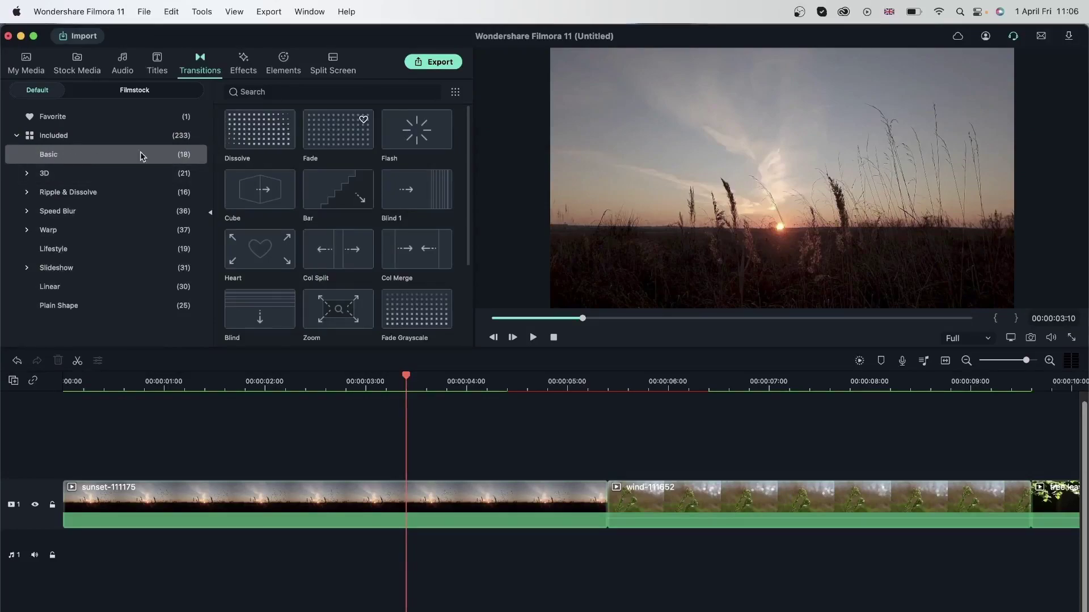
left_click_drag(258, 136, 604, 506)
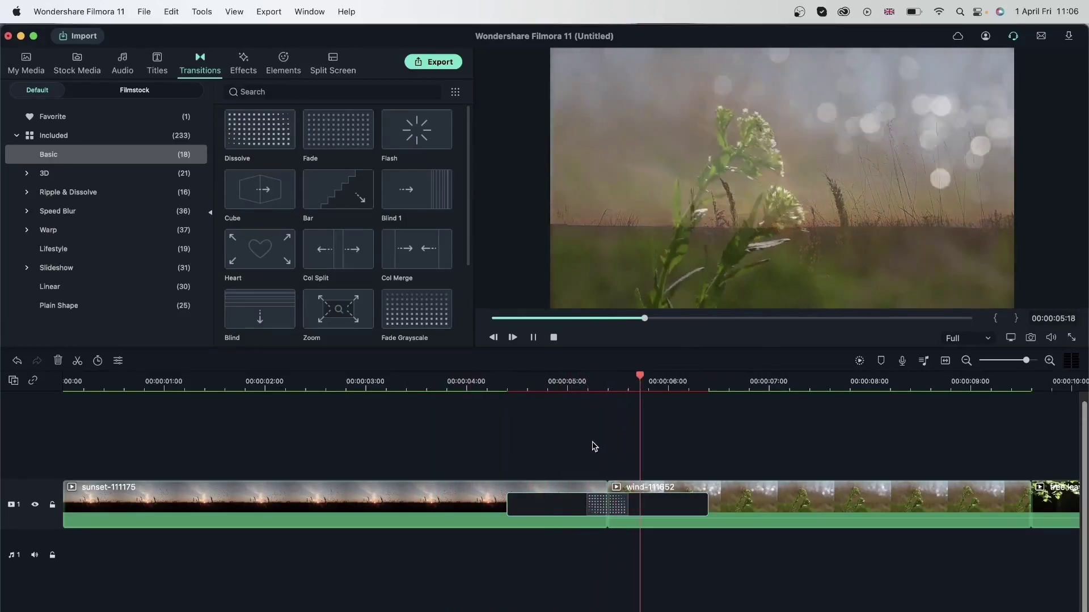
key("space")
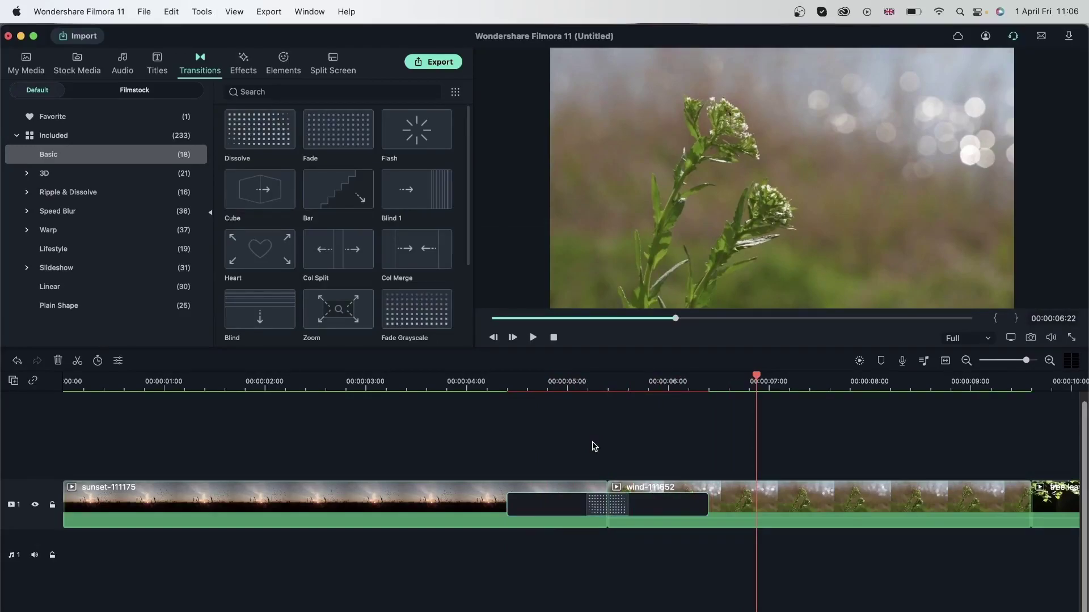
Scrub from about 2 seconds through the dissolve into the wind clip to check it
left_click(450, 379)
left_click(382, 379)
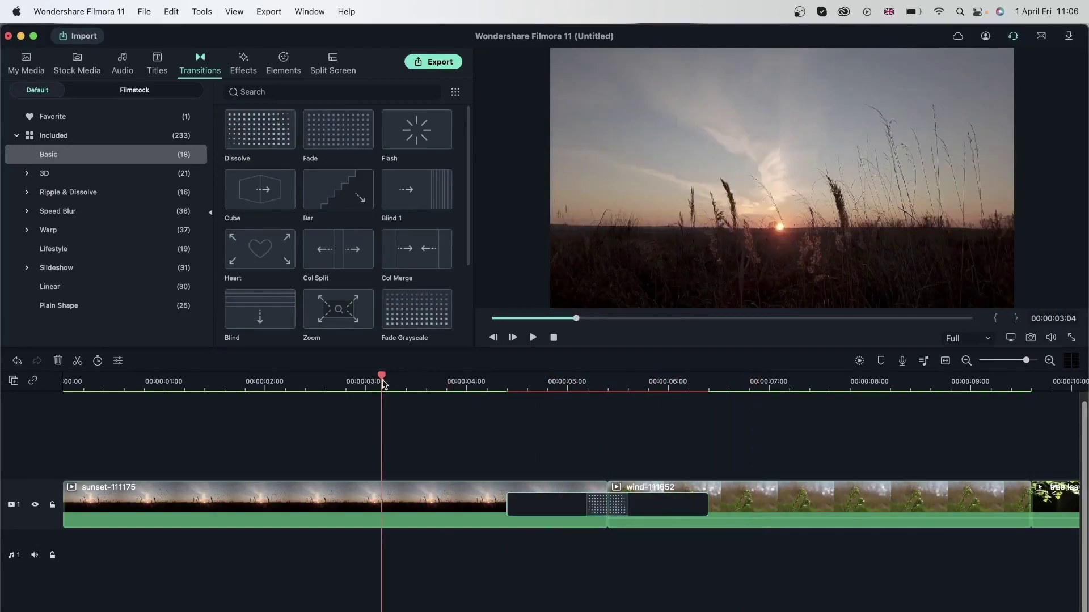
left_click(321, 380)
left_click_drag(321, 379, 671, 427)
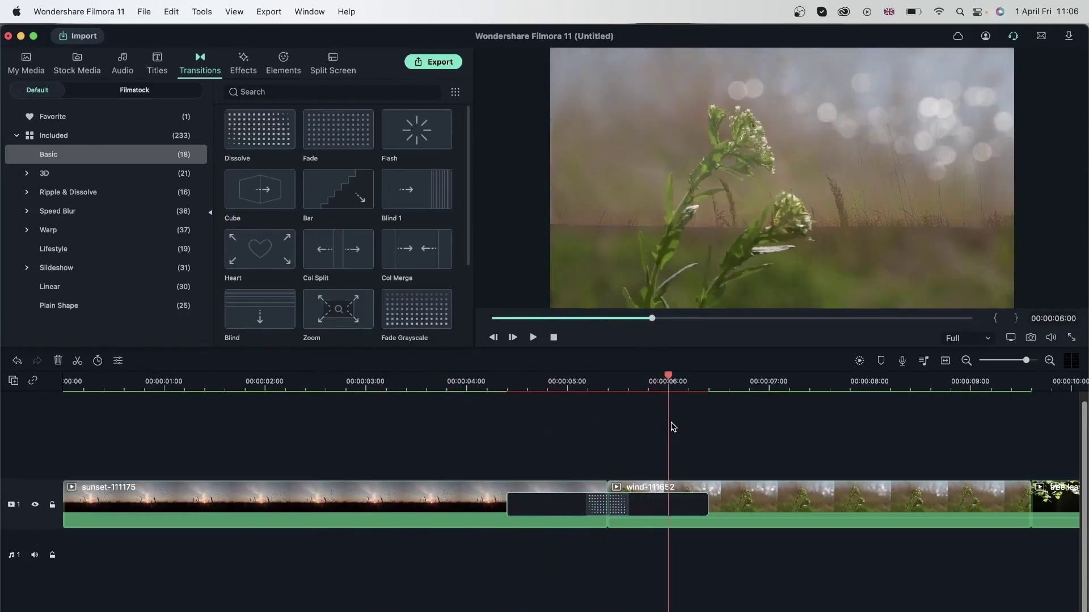
left_click_drag(668, 380, 813, 396)
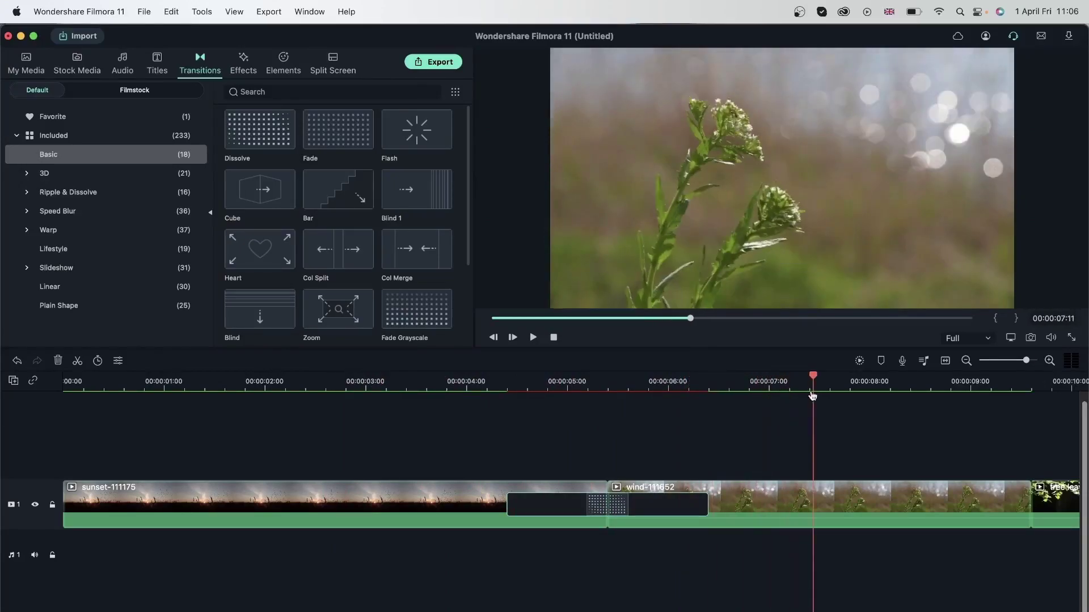
Replace the Dissolve with the downloaded Comicbook Transition 2 and scrub through it
left_click(57, 360)
left_click(141, 91)
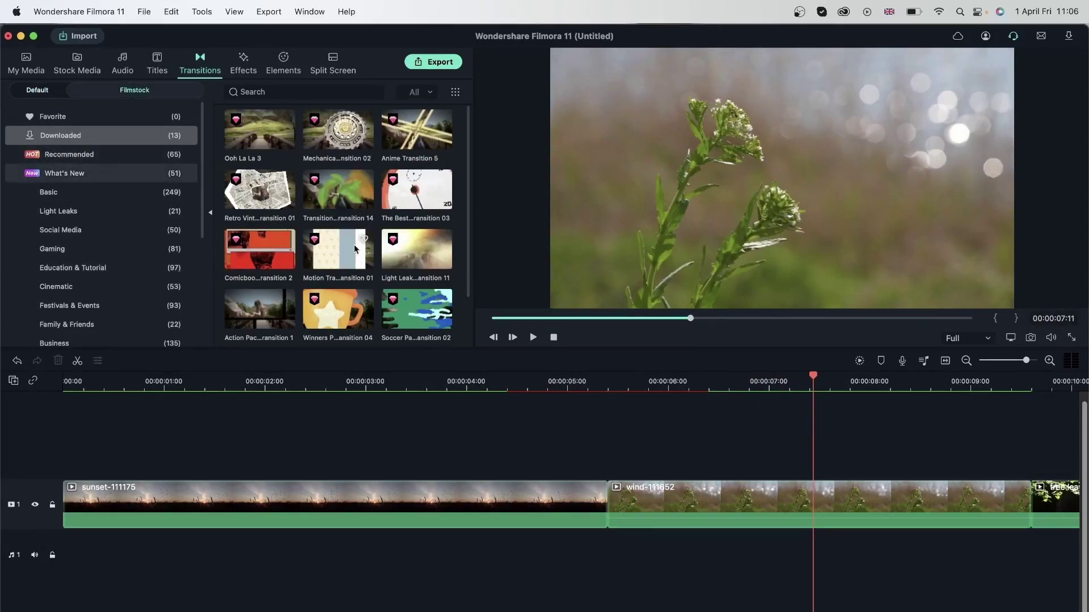
left_click_drag(405, 248, 564, 505)
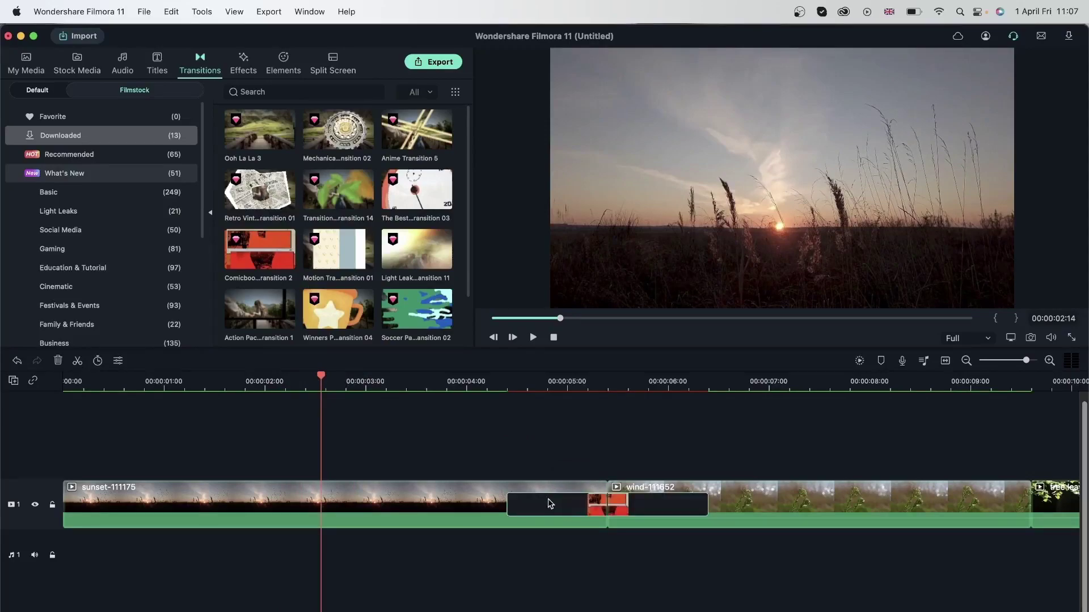
left_click(509, 382)
left_click_drag(509, 382, 958, 380)
Add the leafy downloaded Transition 14 between the moonlit cat clip and the tree clip
left_click(762, 561)
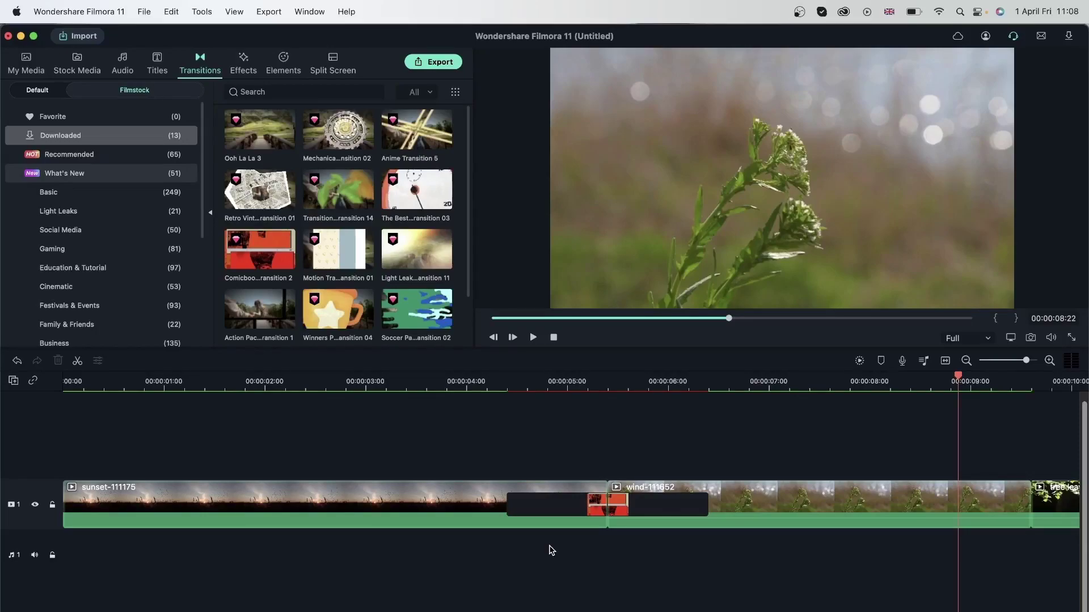
left_click_drag(1025, 552, 263, 440)
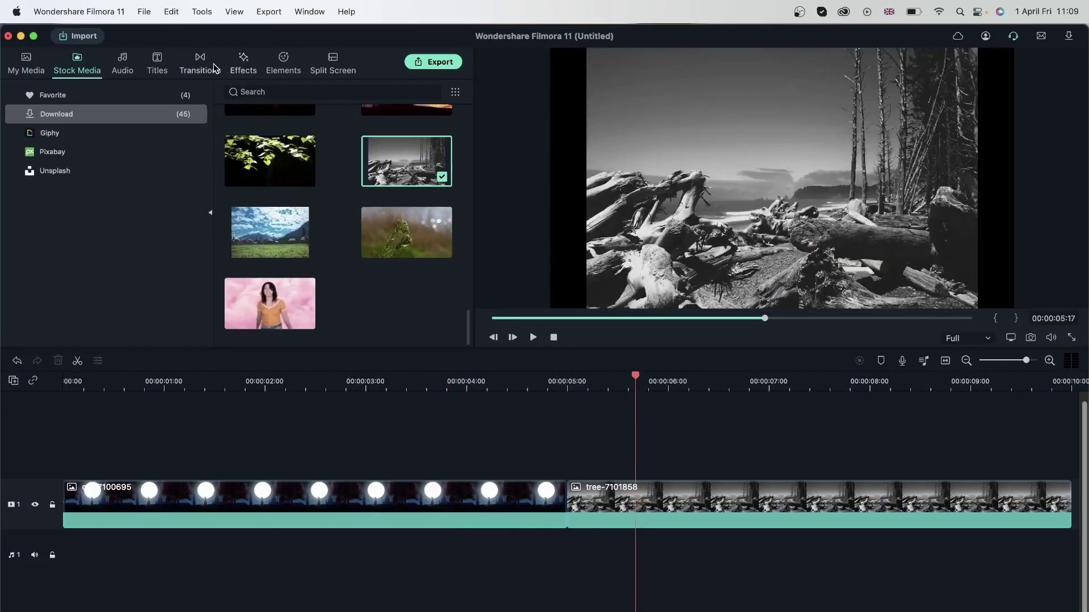
left_click(211, 63)
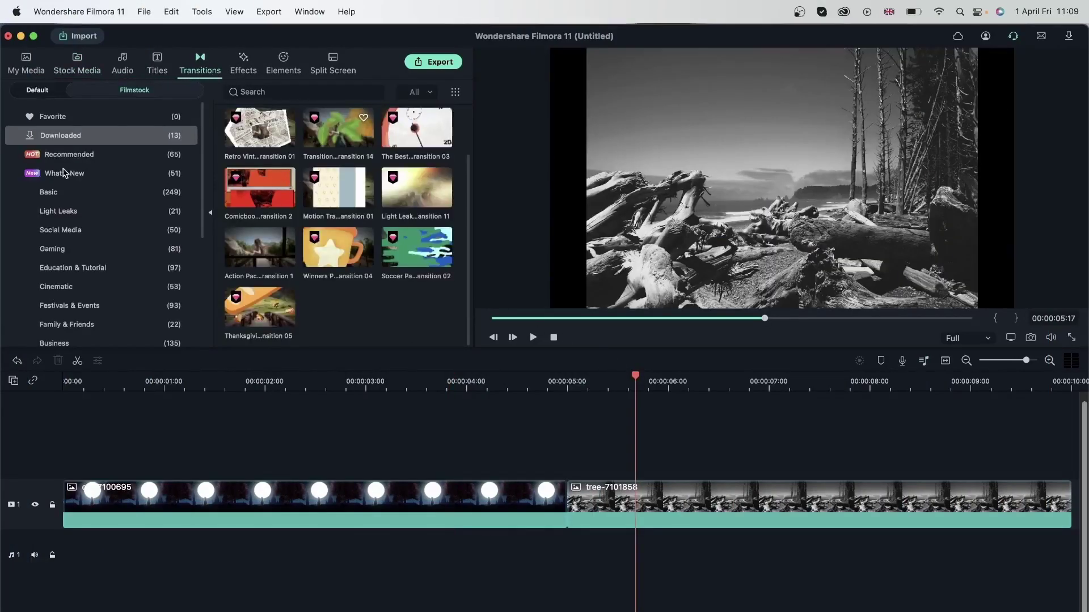
left_click_drag(343, 129, 567, 502)
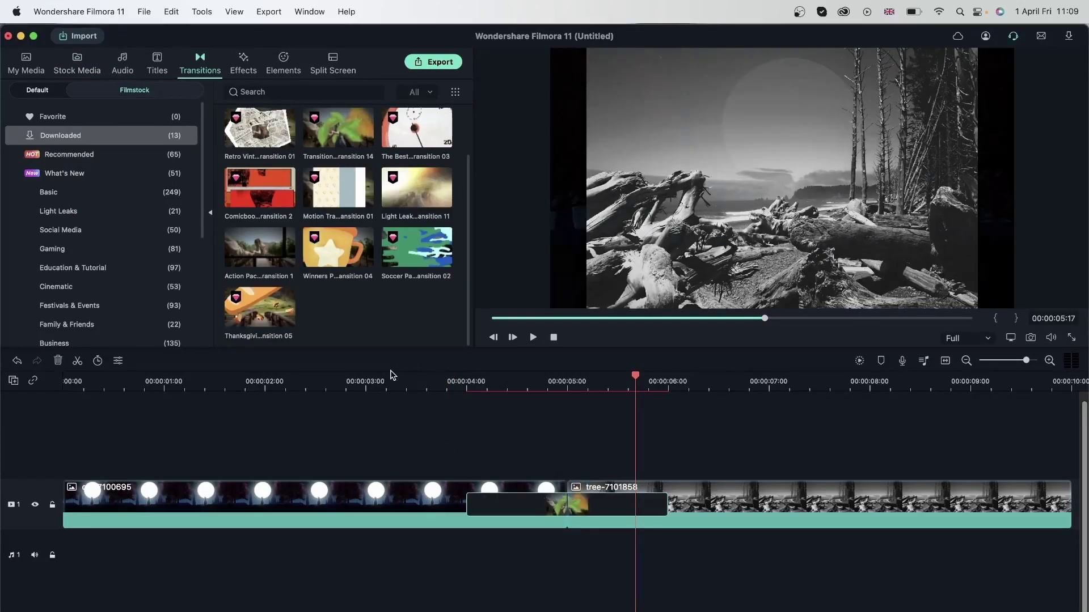
Play back the leaf transition from about 4 seconds
left_click(371, 380)
key("space")
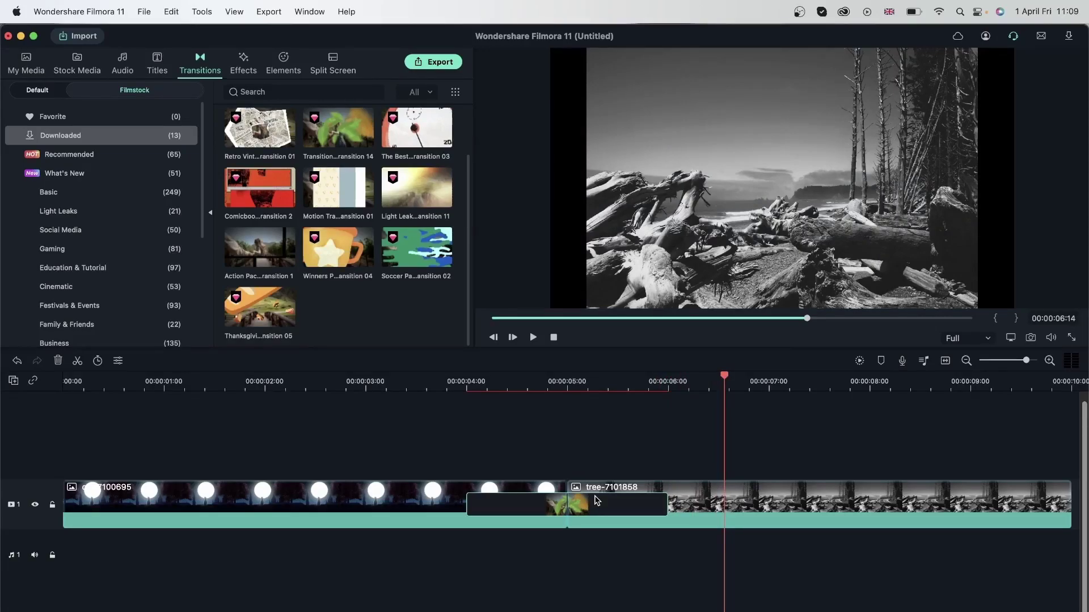
left_click(448, 383)
key("space")
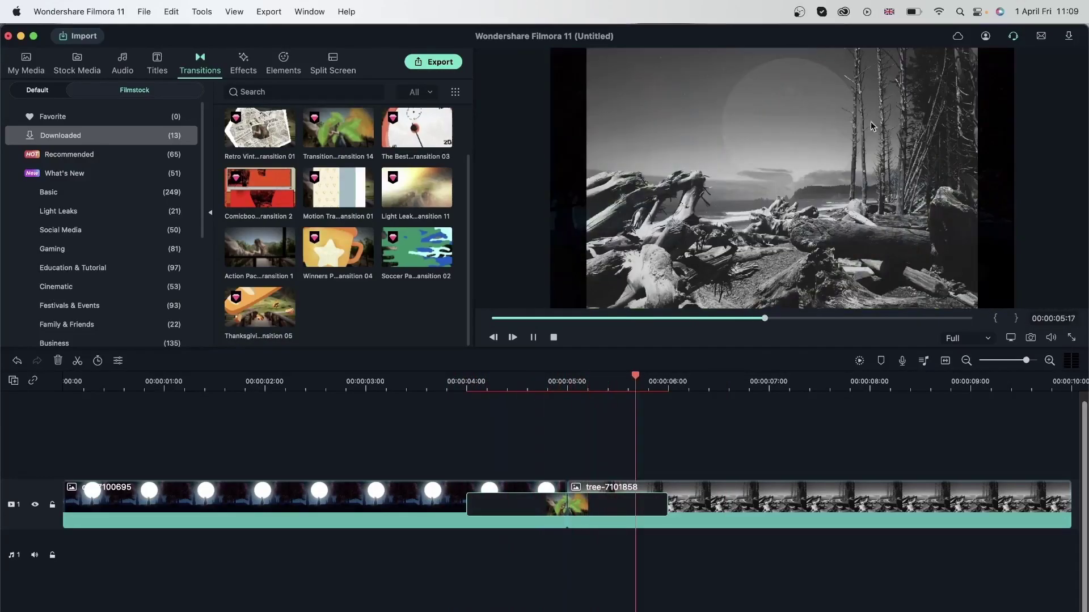
key("space")
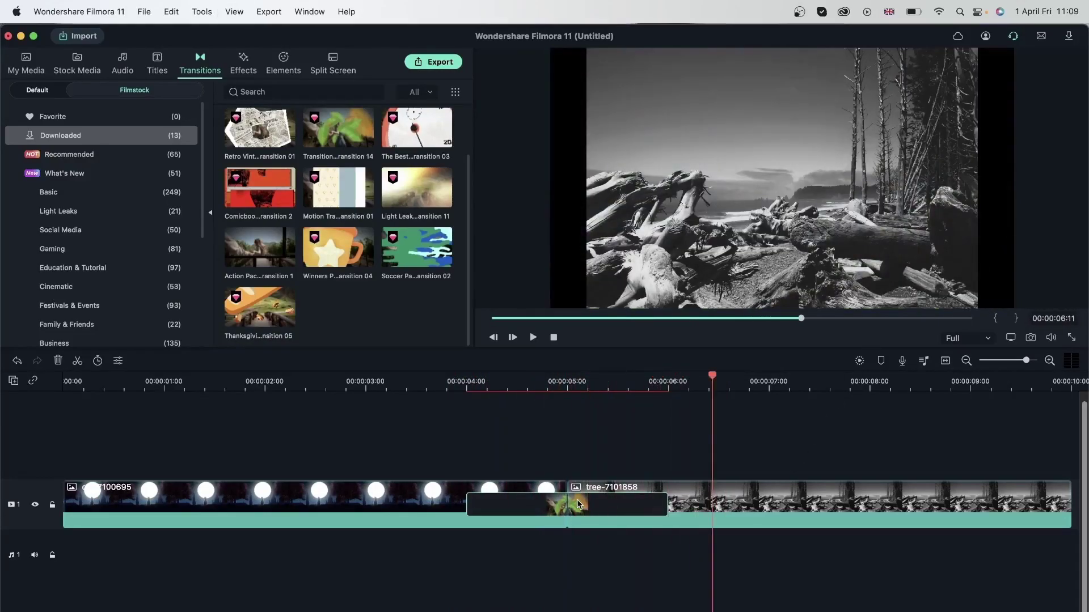
Delete the leaf transition and move the tree clip to track 2 at about 2 seconds
left_click(59, 361)
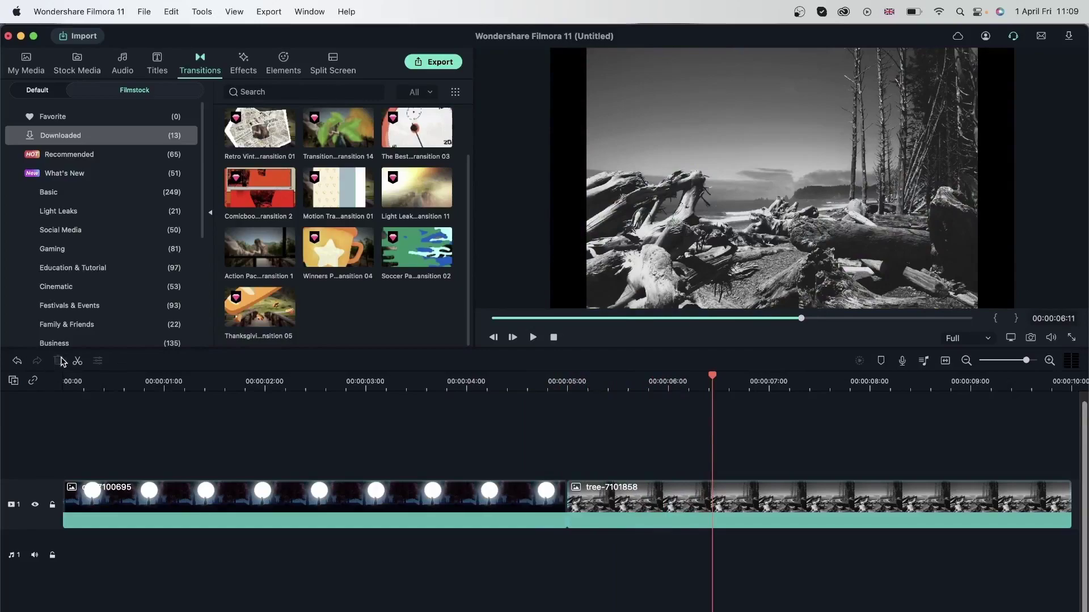
left_click_drag(666, 519, 401, 413)
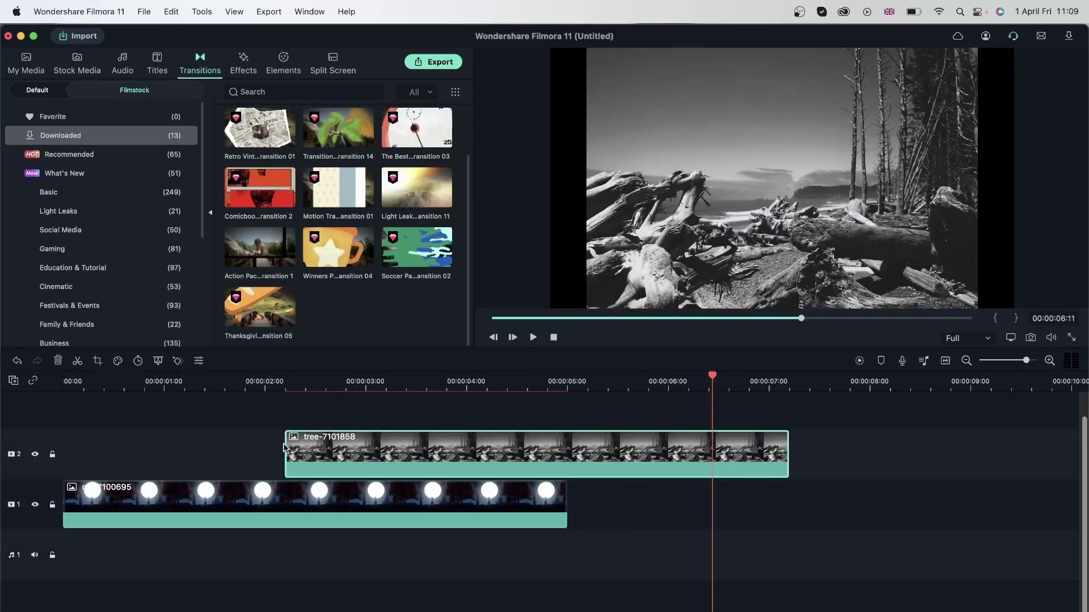
left_click(381, 381)
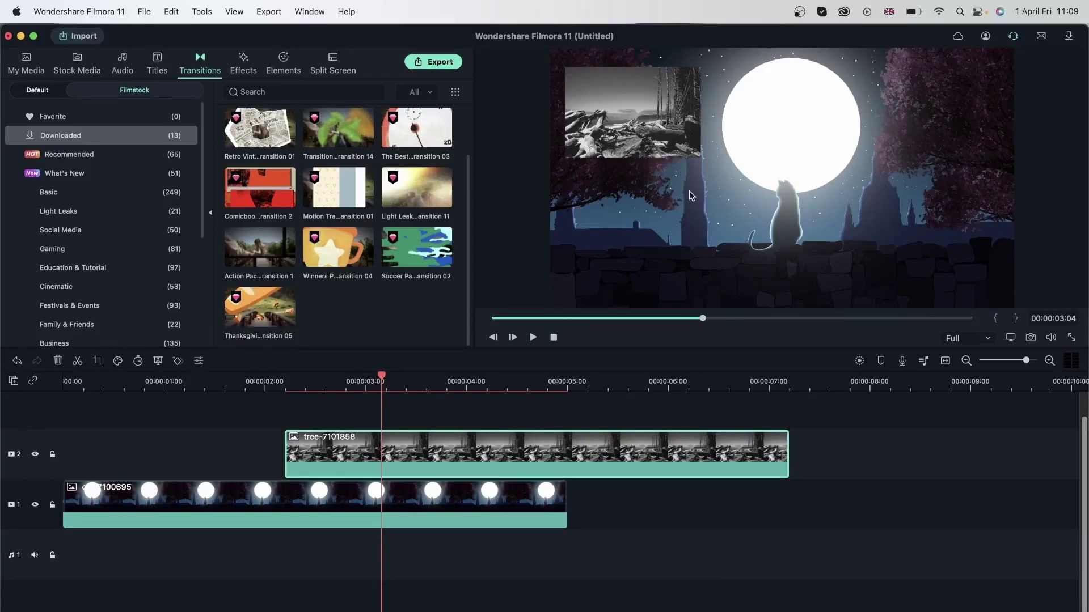
Try the downloaded leaf transition on the tree inset, then remove it
left_click(88, 195)
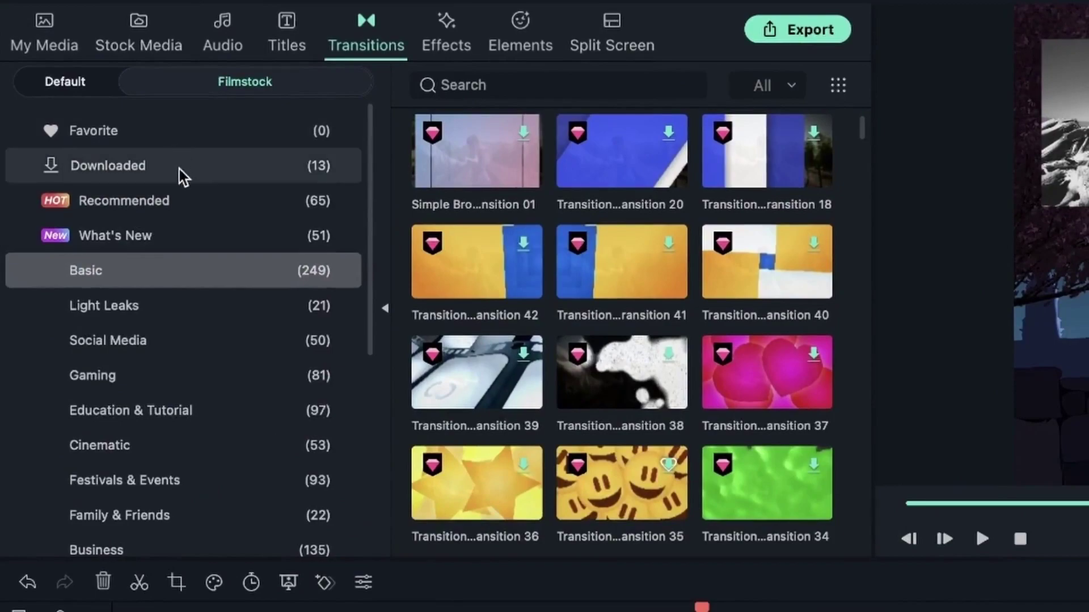
left_click(179, 173)
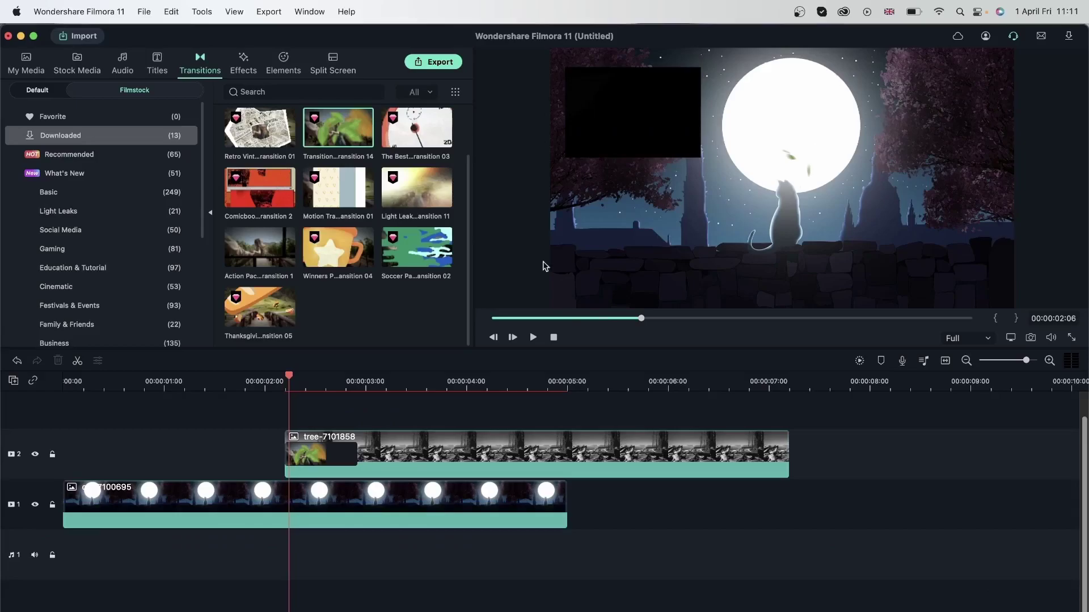
left_click_drag(288, 376, 324, 376)
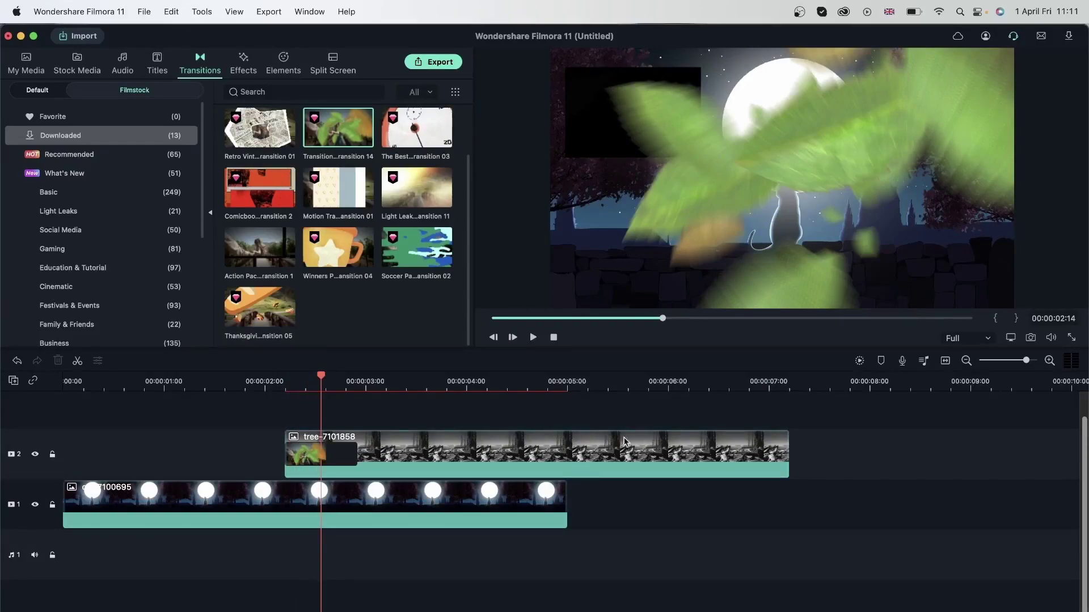
key("Delete")
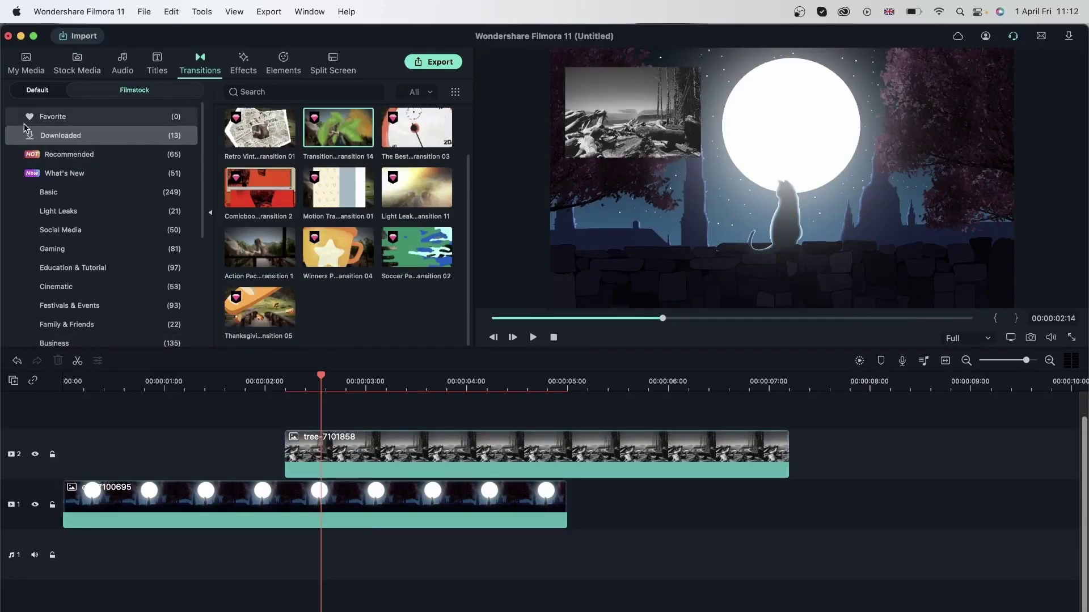
Add a Default Dissolve to the start of the tree inset and preview its fade-in from 2 seconds
left_click(51, 97)
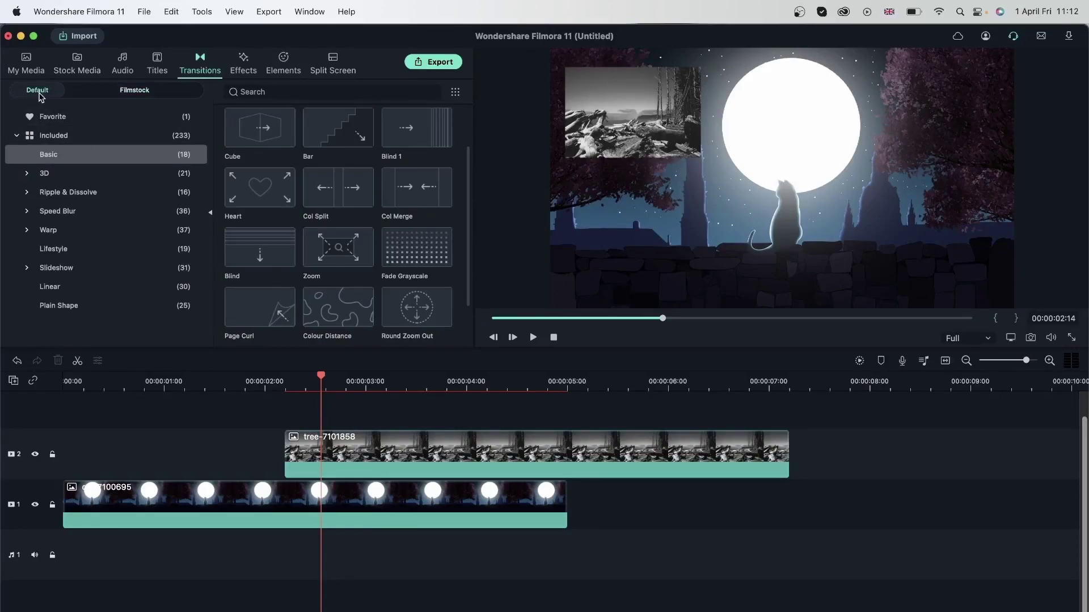
scroll(413, 151, "up", 2)
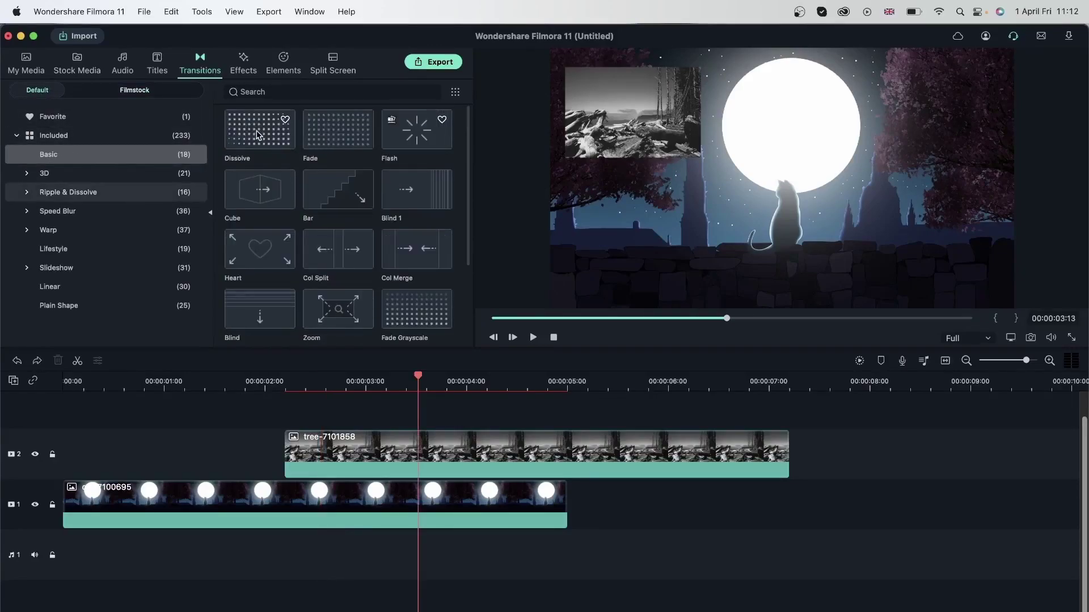
left_click_drag(259, 135, 326, 442)
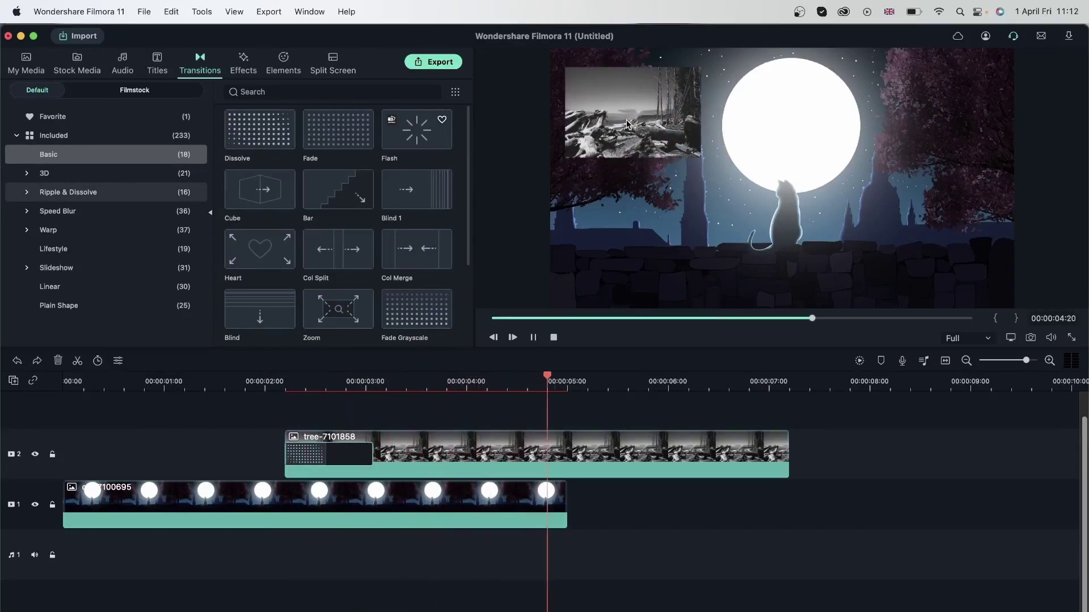
key("space")
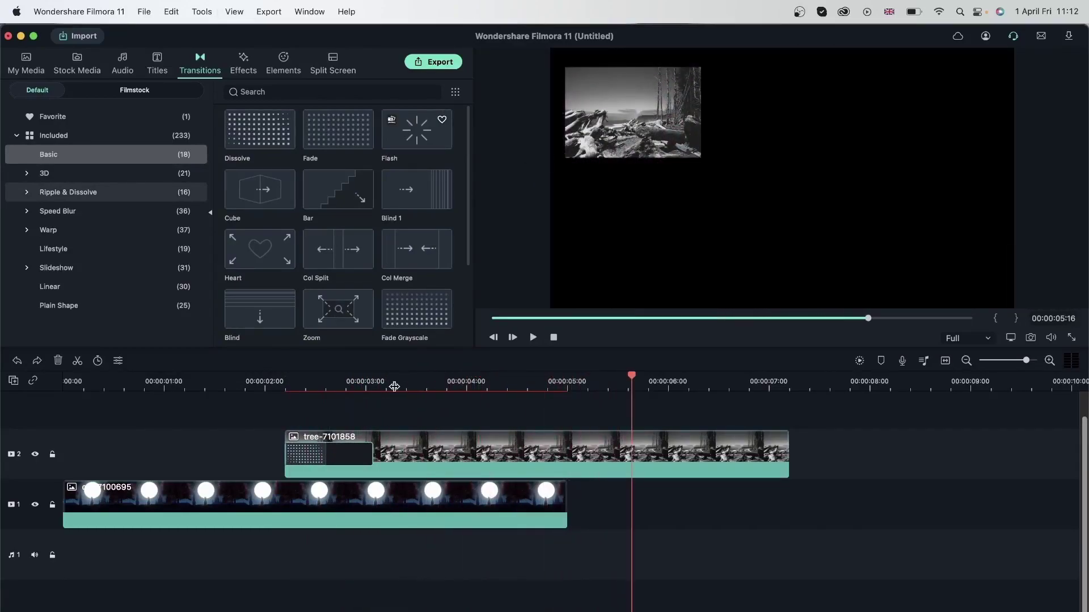
left_click(277, 385)
key("space")
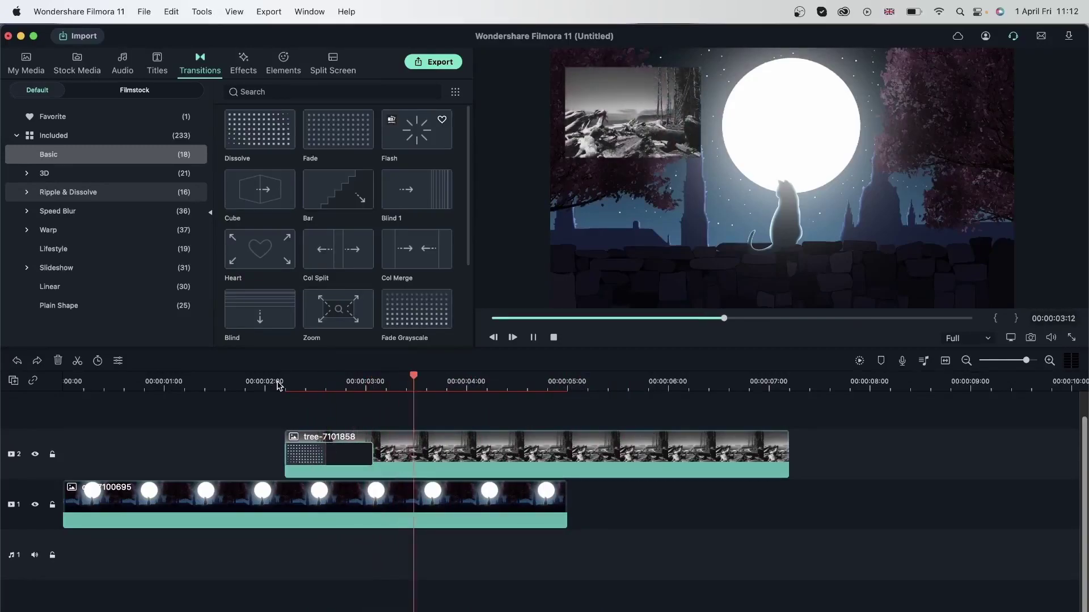
key("space")
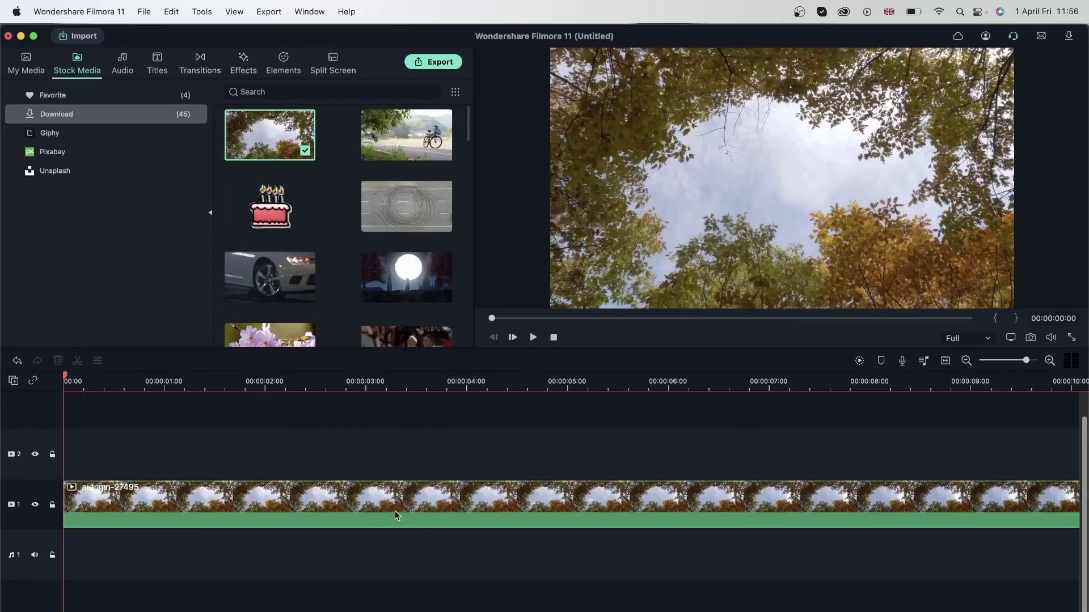
Add the Title 2 title above the autumn clip and preview its animation
left_click(157, 62)
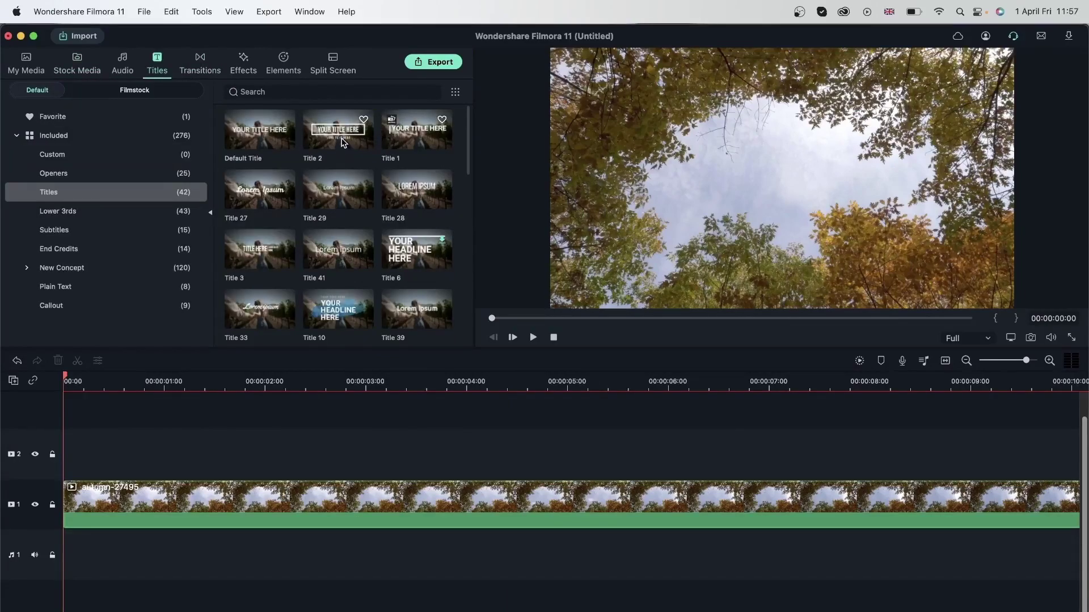
left_click_drag(342, 142, 245, 453)
left_click(248, 380)
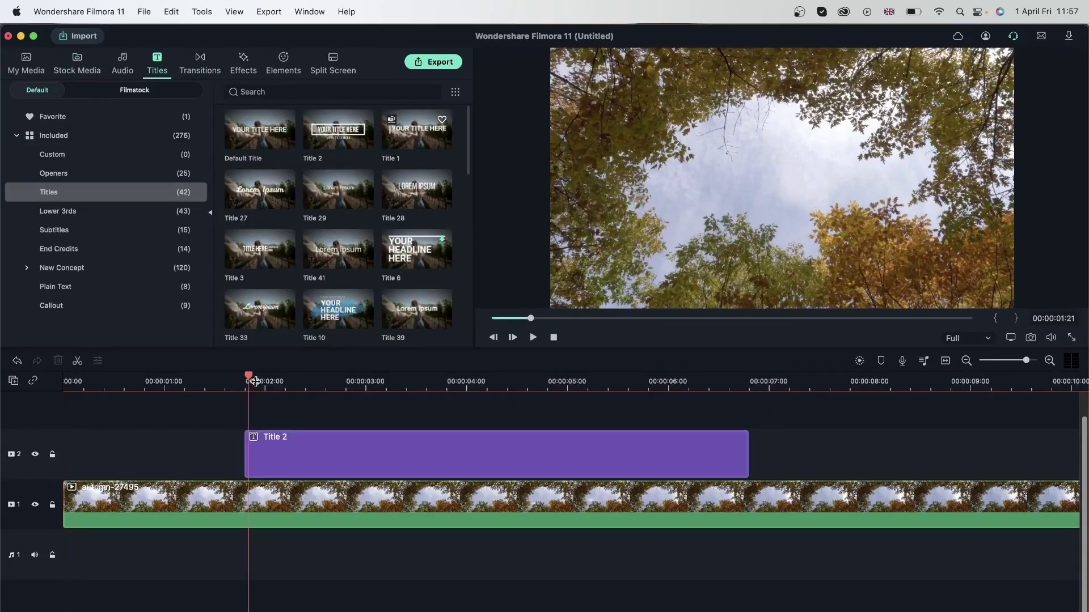
key("space")
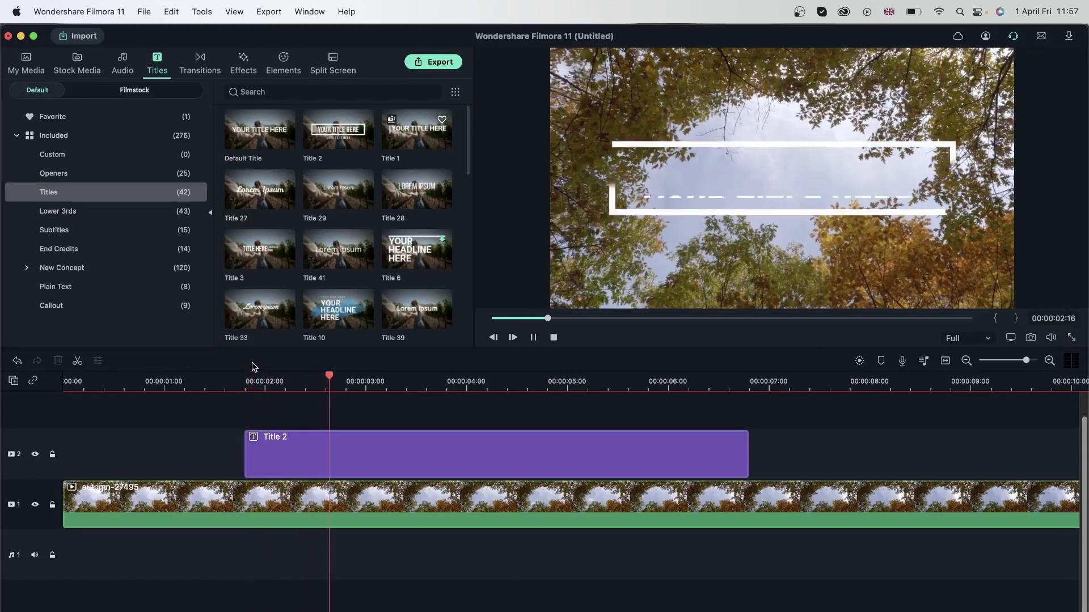
key("space")
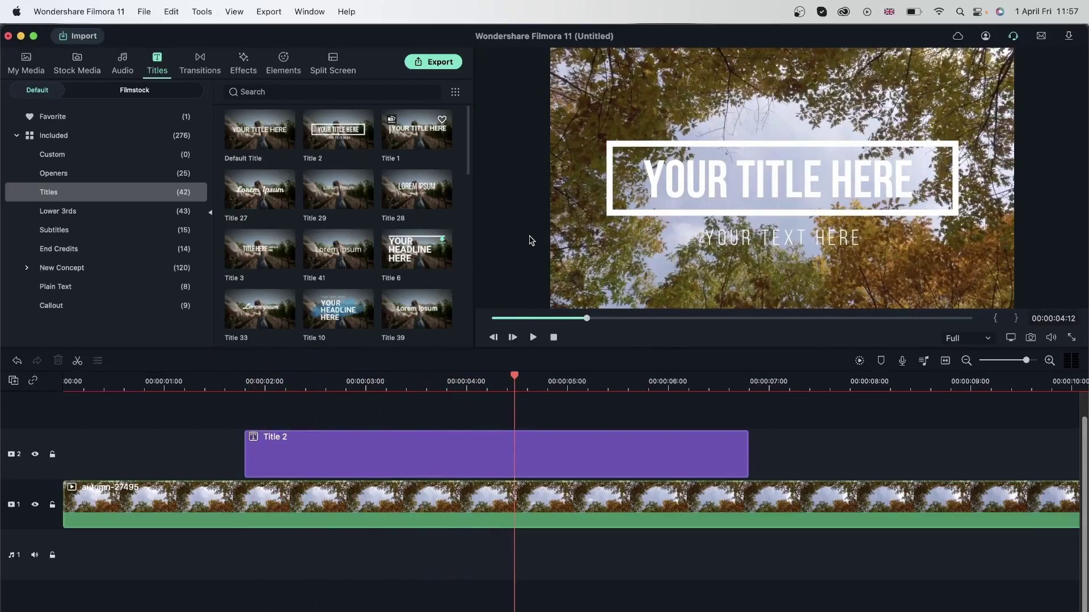
Add a Blind 1 transition to the title's start and preview the reveal
left_click(199, 66)
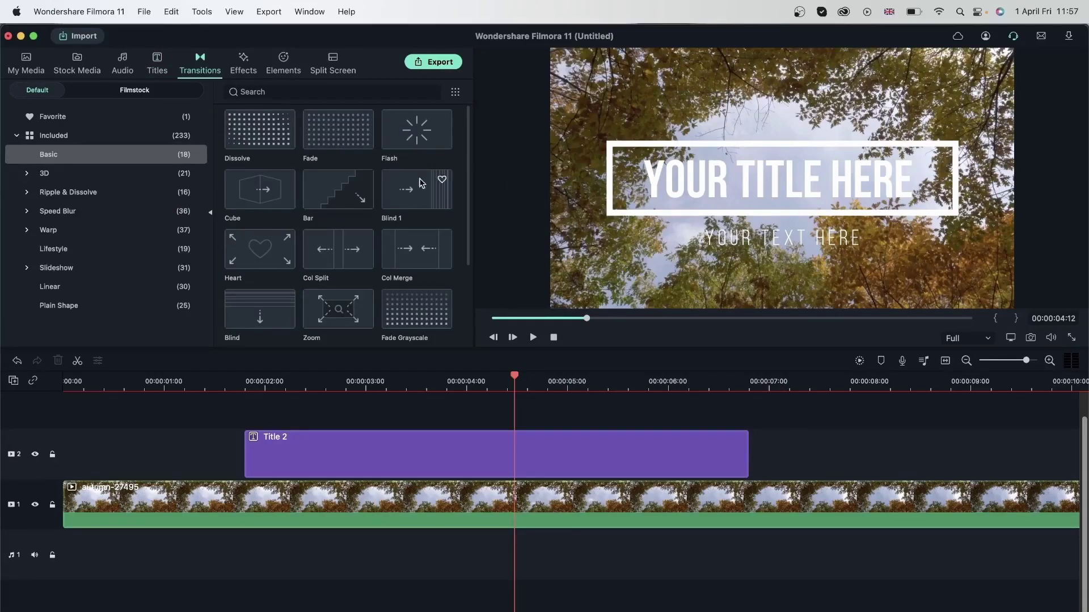
left_click_drag(406, 193, 395, 460)
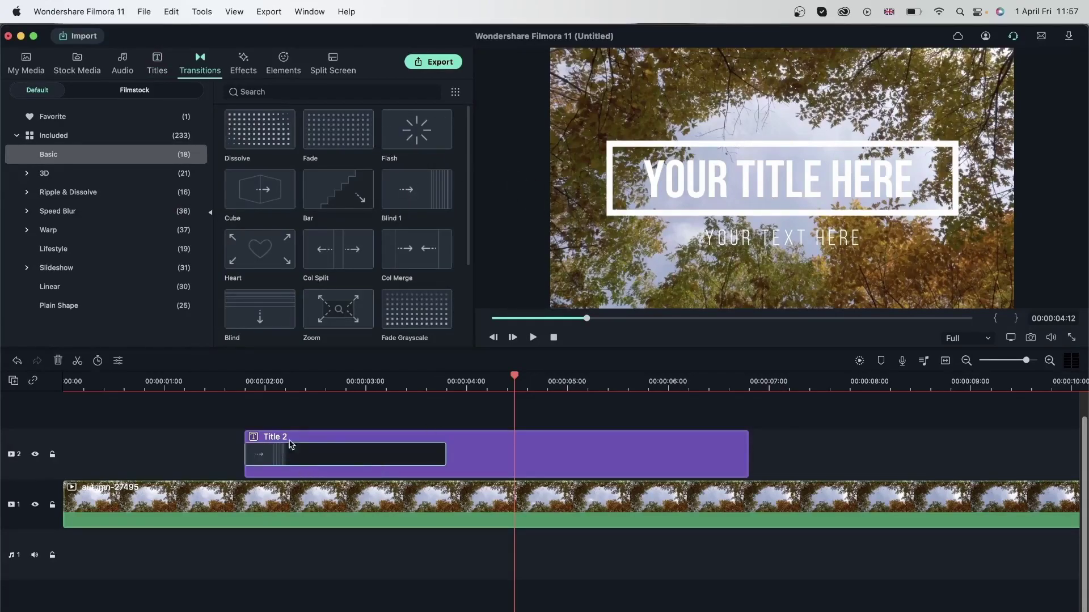
left_click(177, 383)
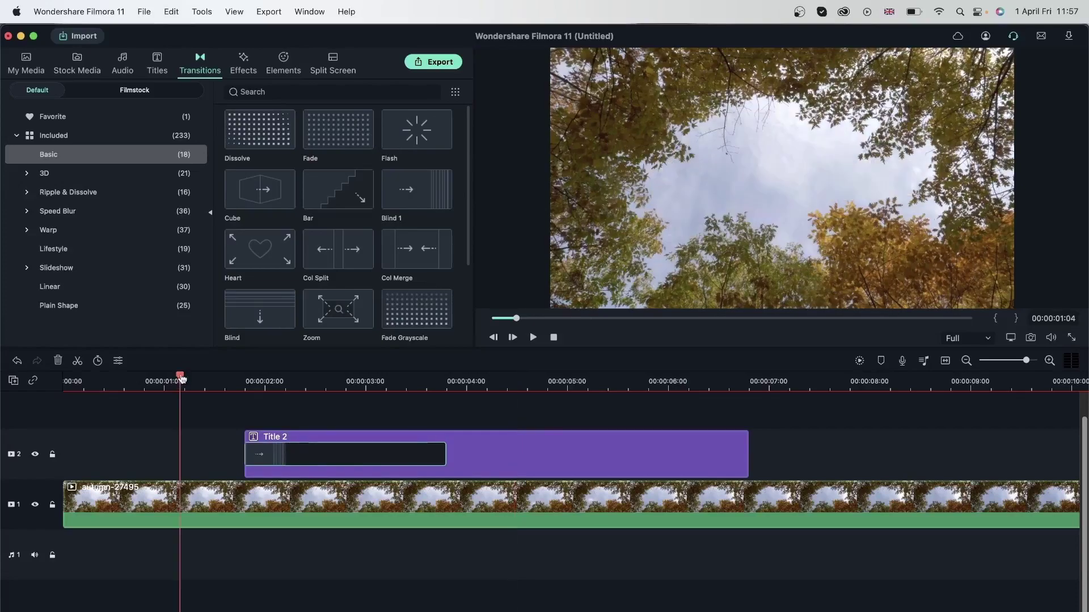
key("space")
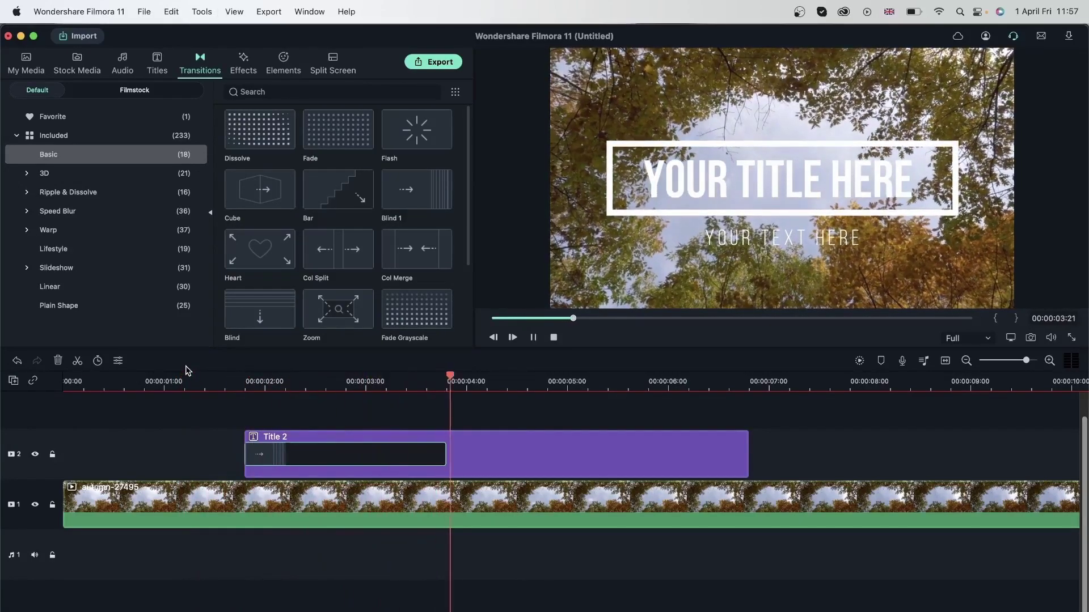
key("space")
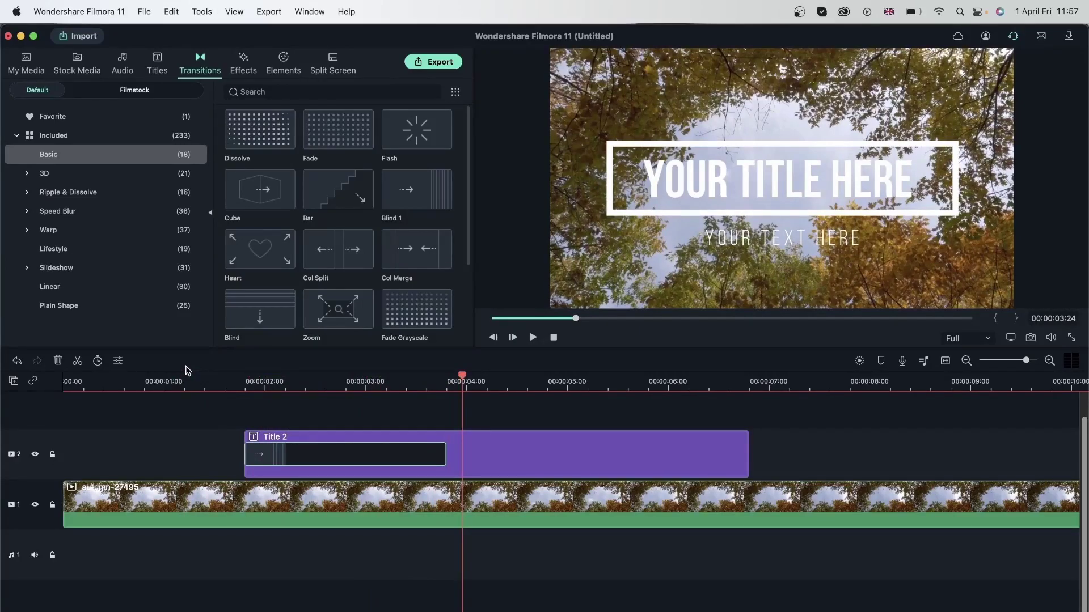
Delete the Title 2 title and split the autumn clip at 00:00:03:24
left_click(298, 447)
key("Delete")
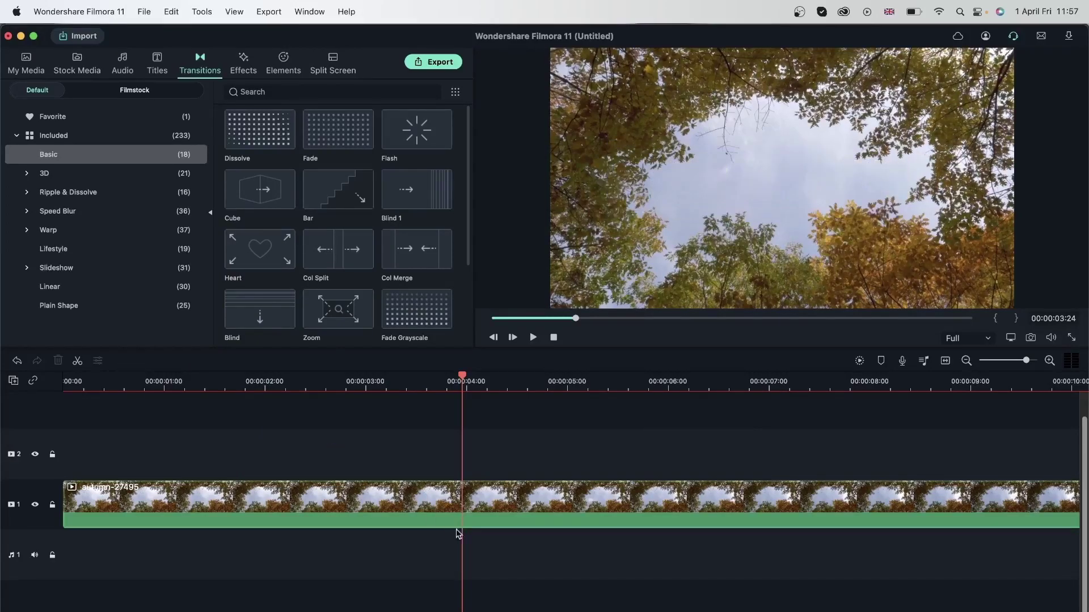
left_click(516, 499)
key("super+b")
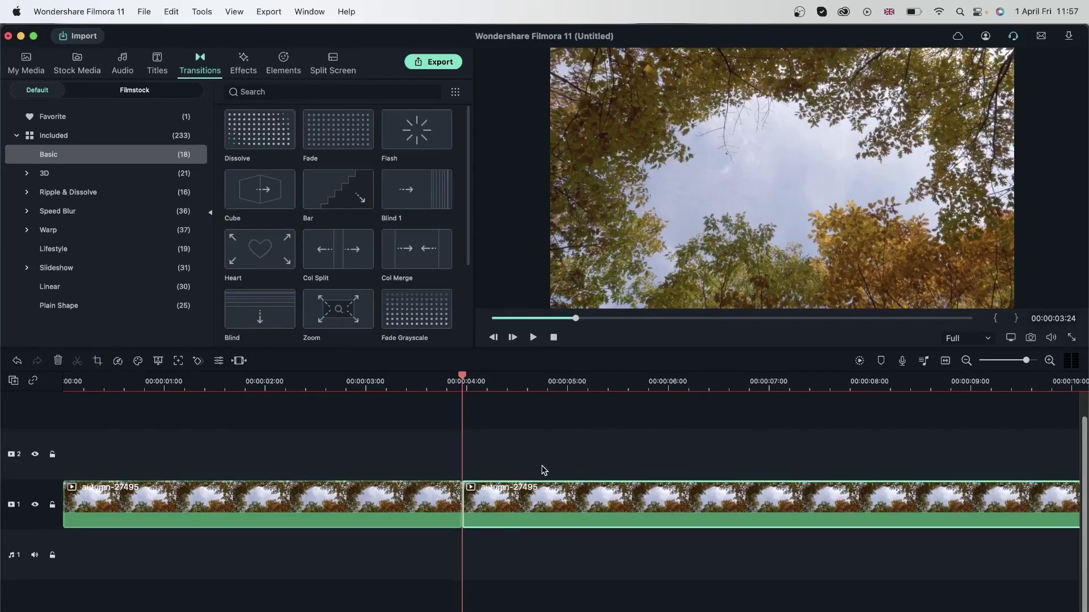
Delete the autumn clip's part after the cut and add Opener 3 right after it
left_click(58, 361)
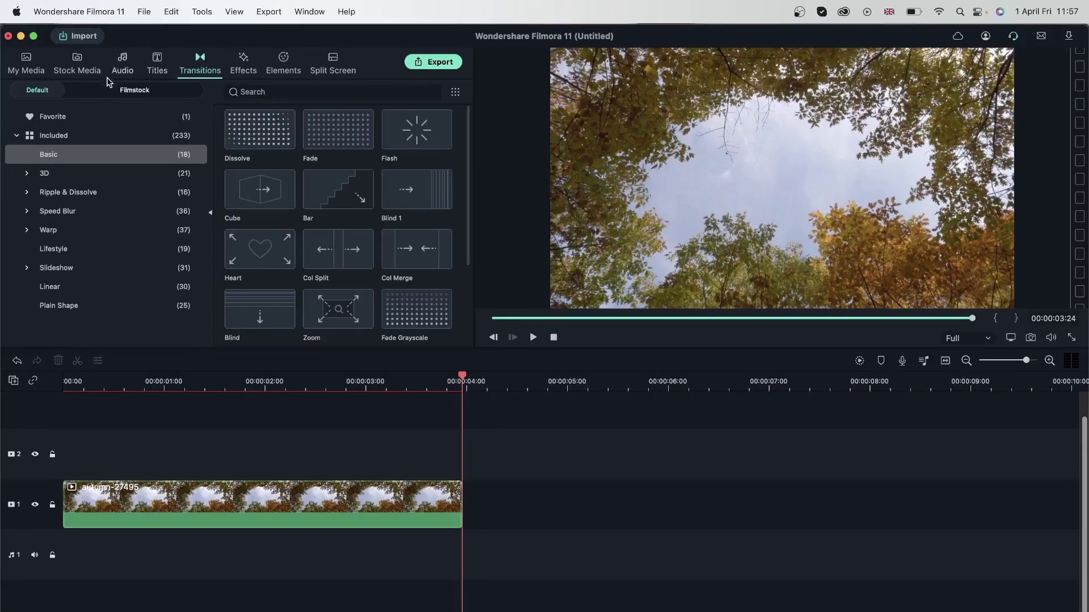
left_click(157, 63)
left_click_drag(243, 179, 468, 497)
Put a Dissolve between the autumn clip and Opener 3, then preview the opener reveal twice
left_click(199, 62)
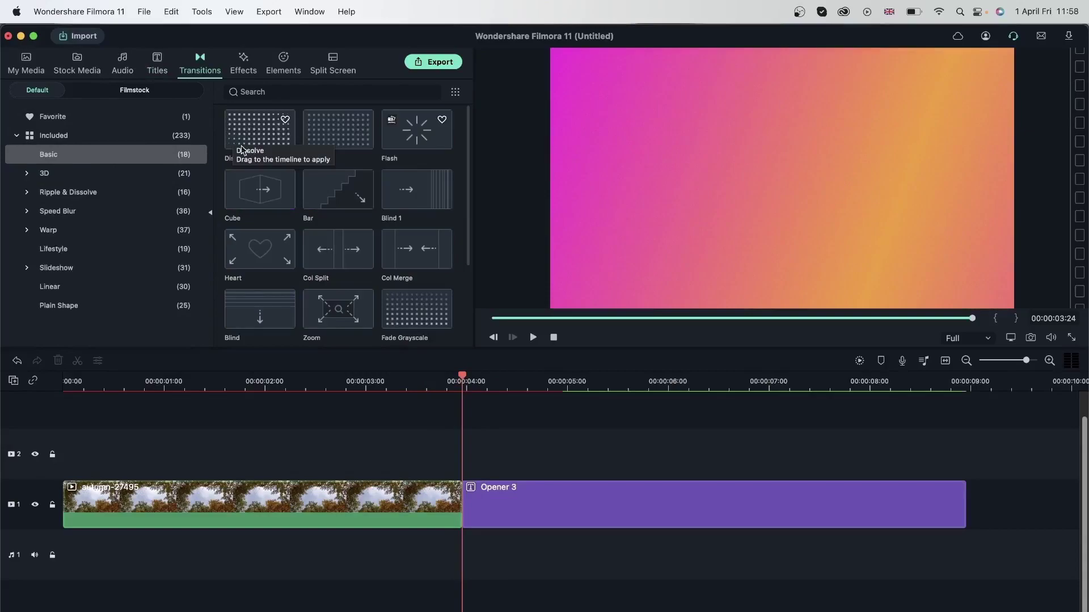
left_click_drag(245, 139, 437, 509)
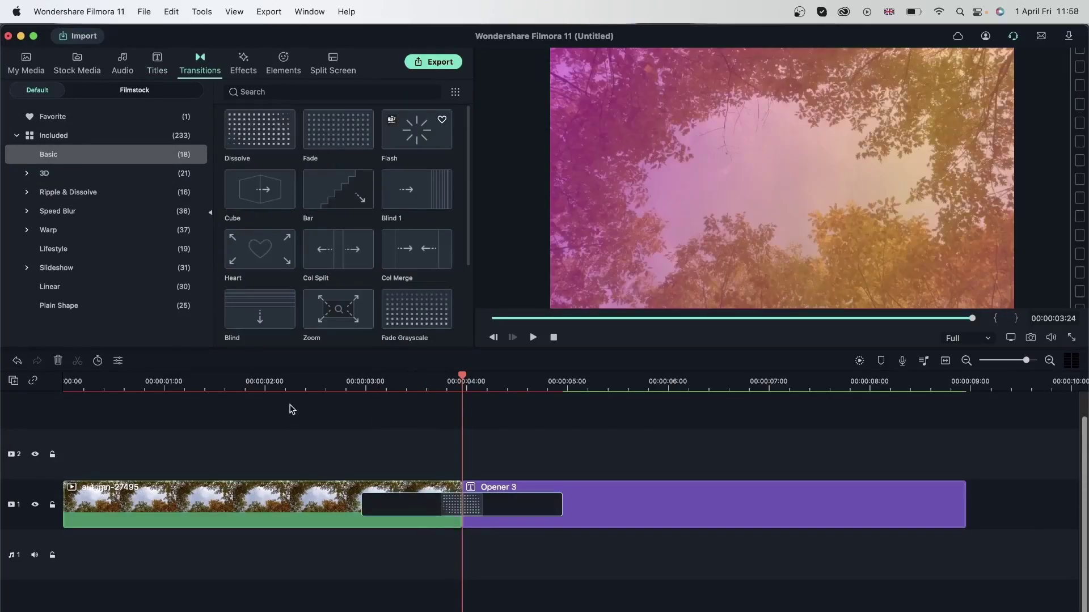
left_click(297, 376)
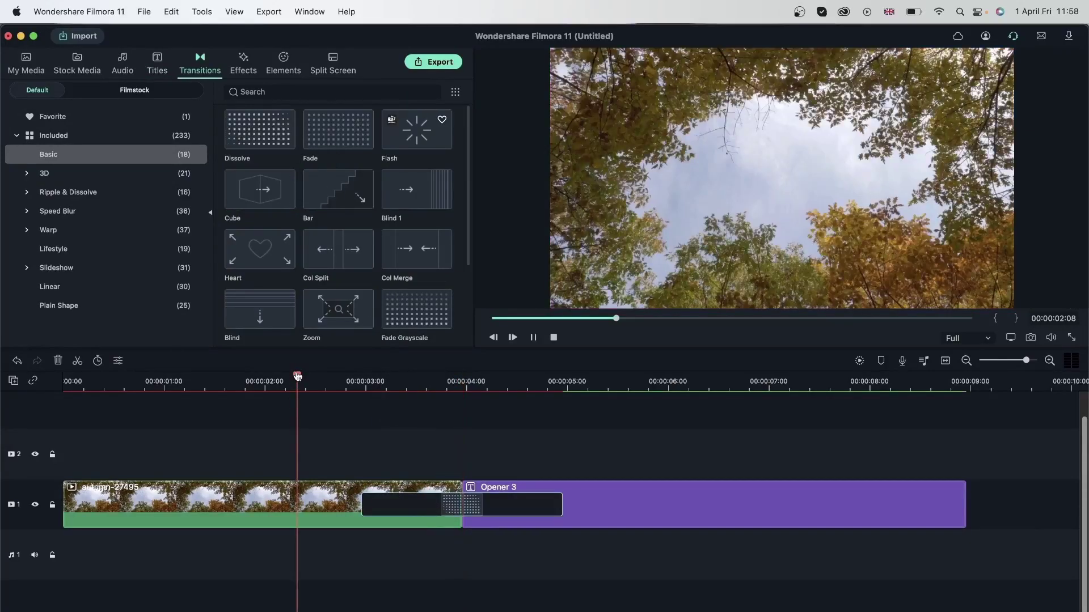
key("space")
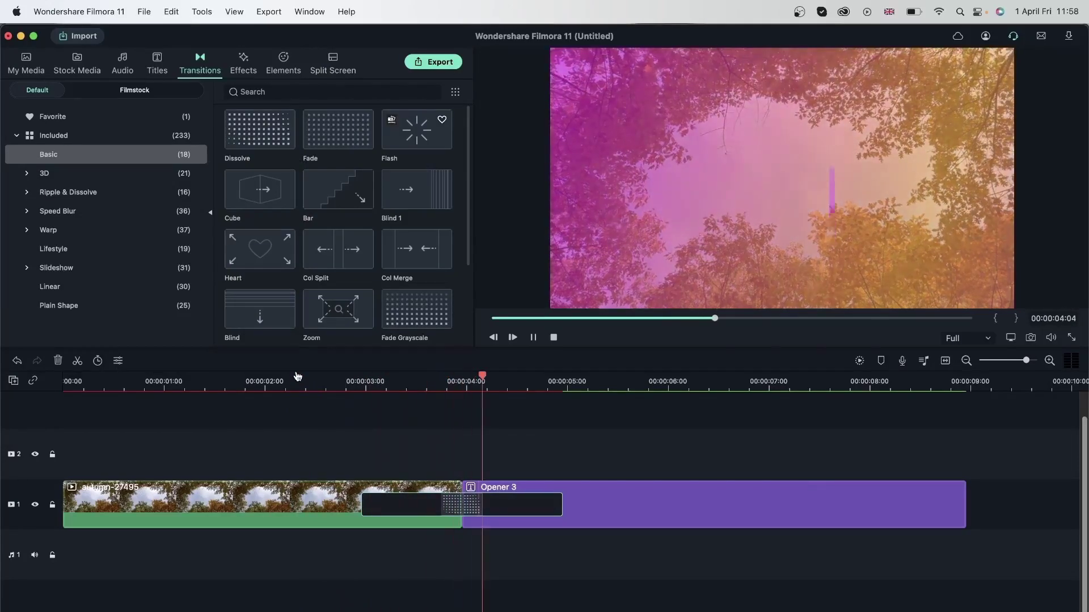
key("space")
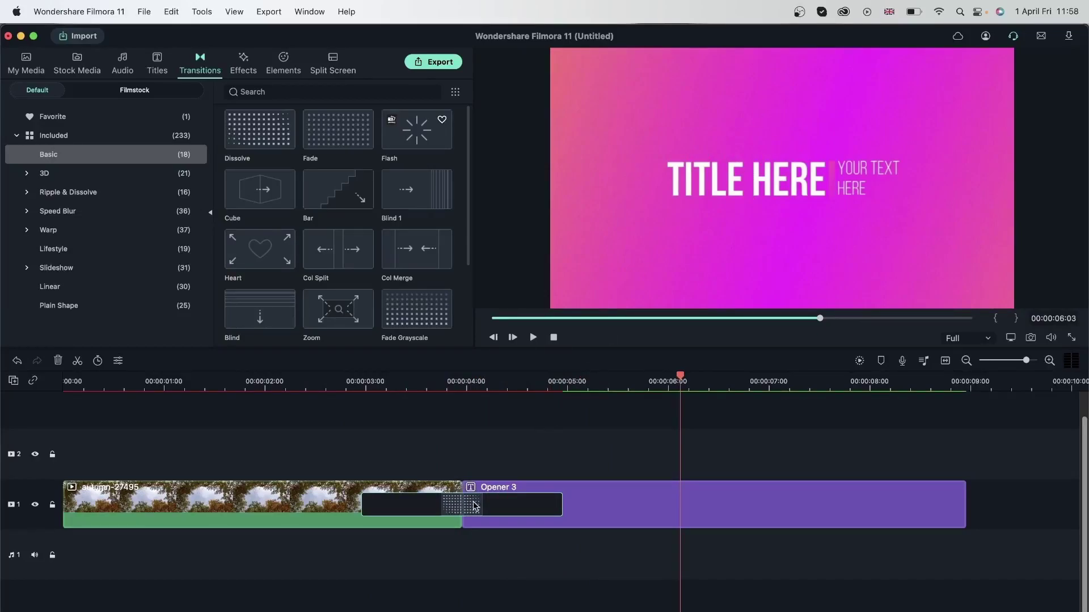
left_click(334, 385)
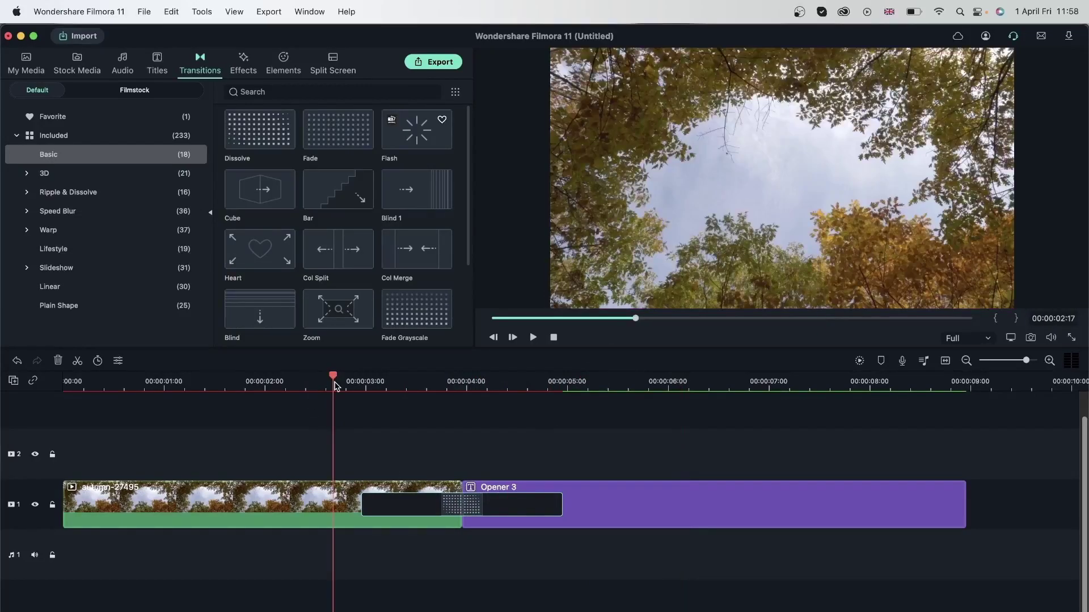
key("space")
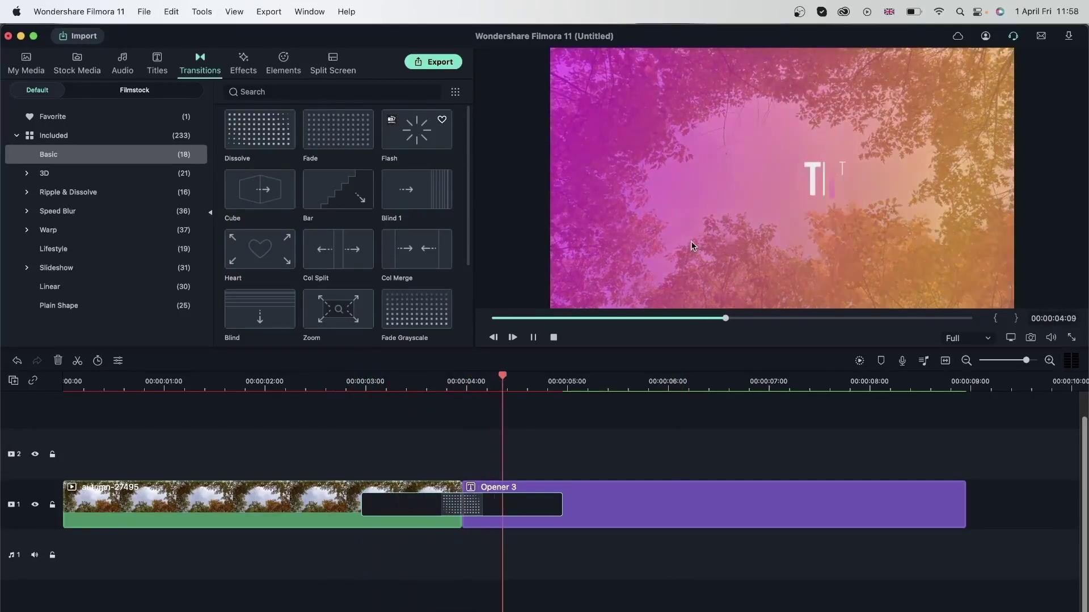
key("space")
Undo the Opener 3 title and place the Giphy YES! GIF above the autumn clip
key("super+z")
left_click(80, 71)
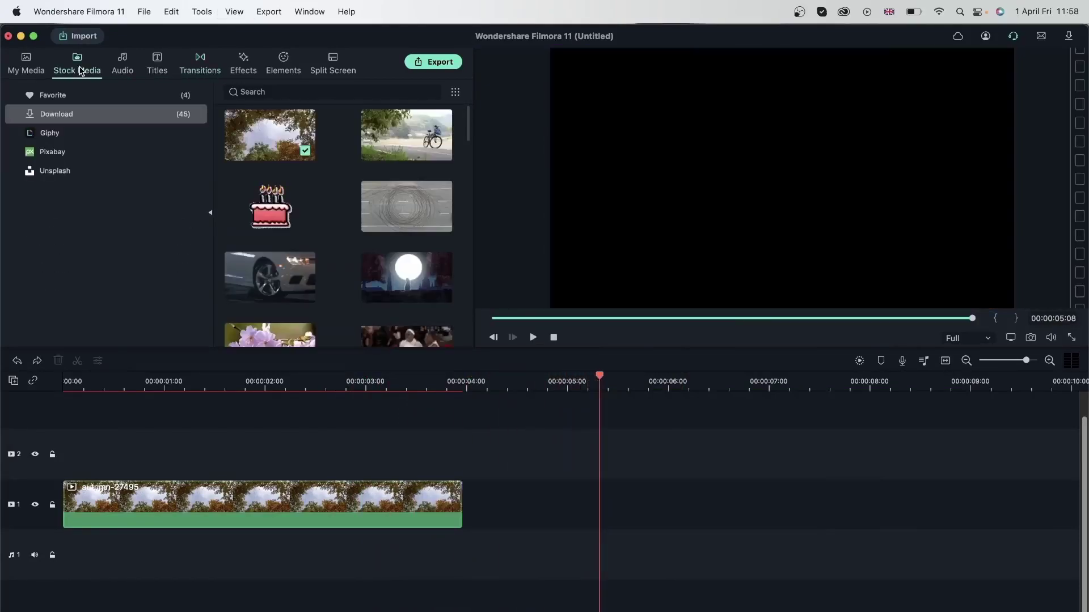
left_click(71, 136)
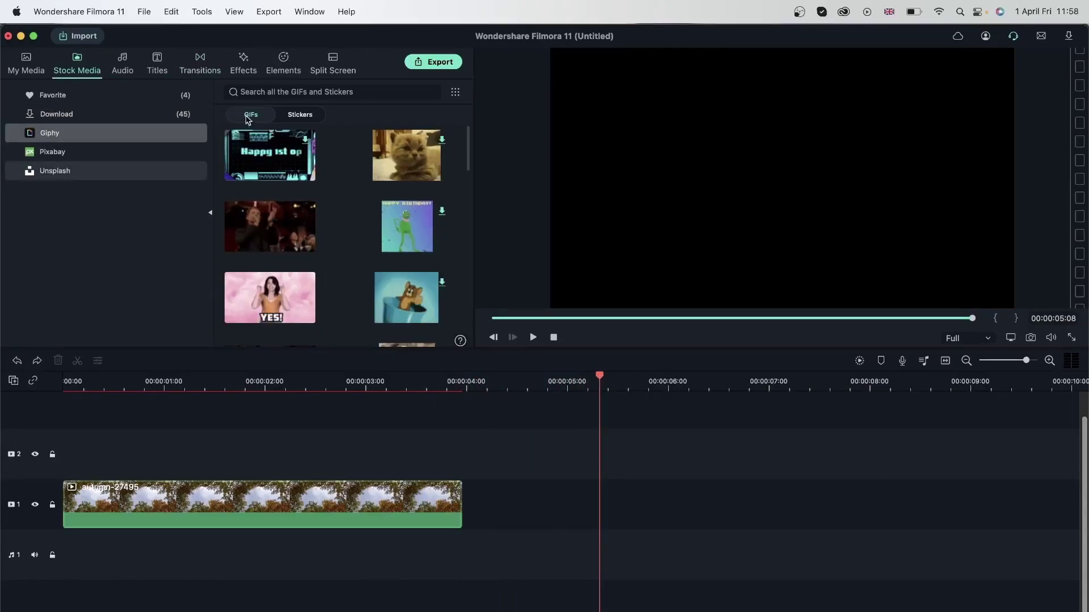
left_click_drag(270, 298, 170, 460)
Shrink the YES! GIF to 30.6%, centre it over the sky, and play it back
left_click(145, 376)
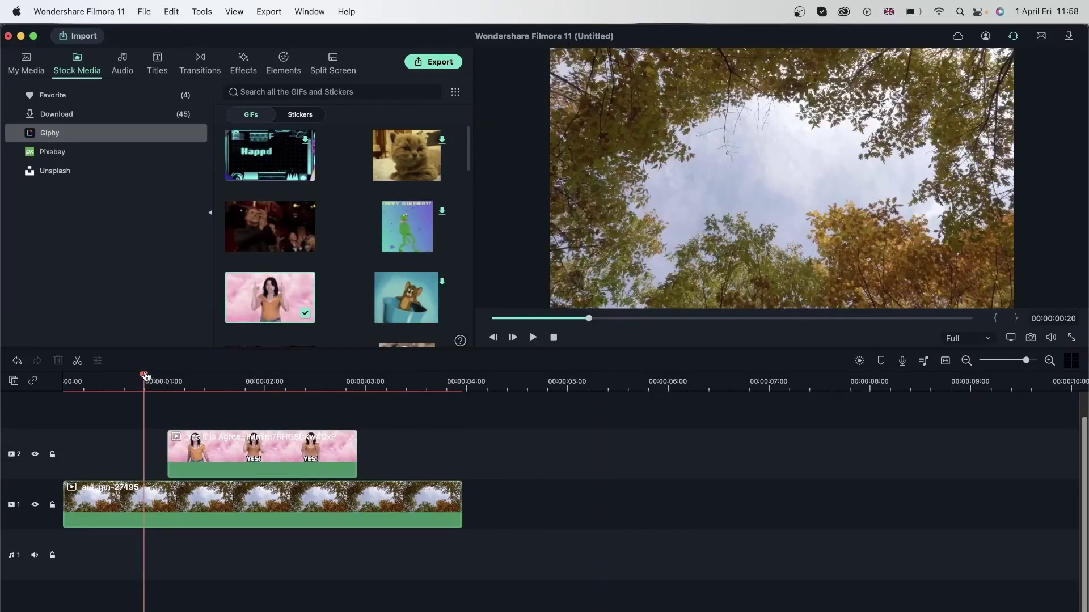
left_click_drag(145, 376, 269, 376)
left_click(575, 308)
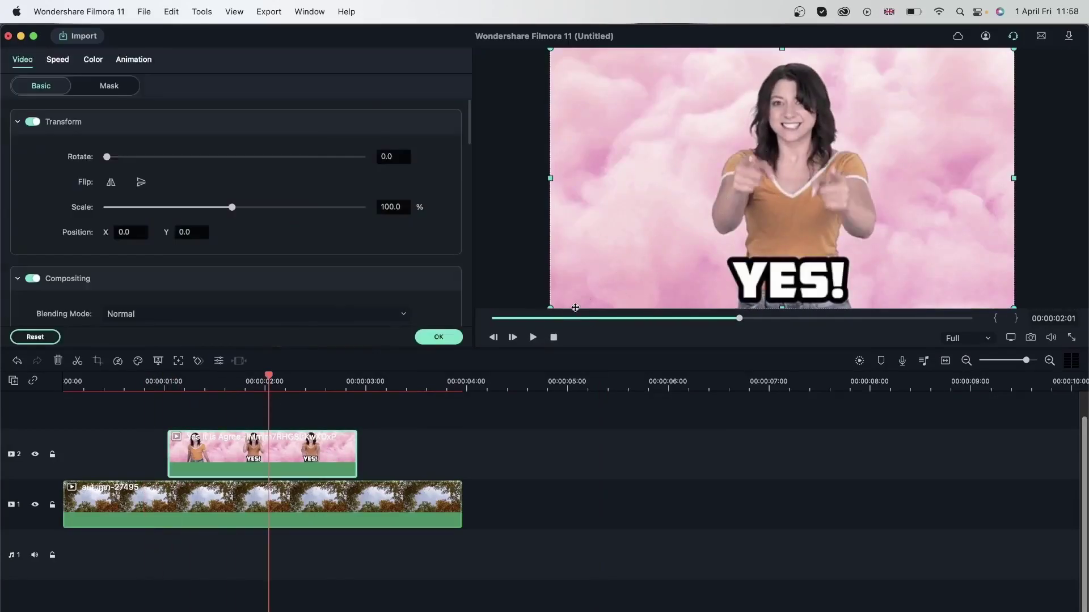
left_click_drag(549, 307, 874, 128)
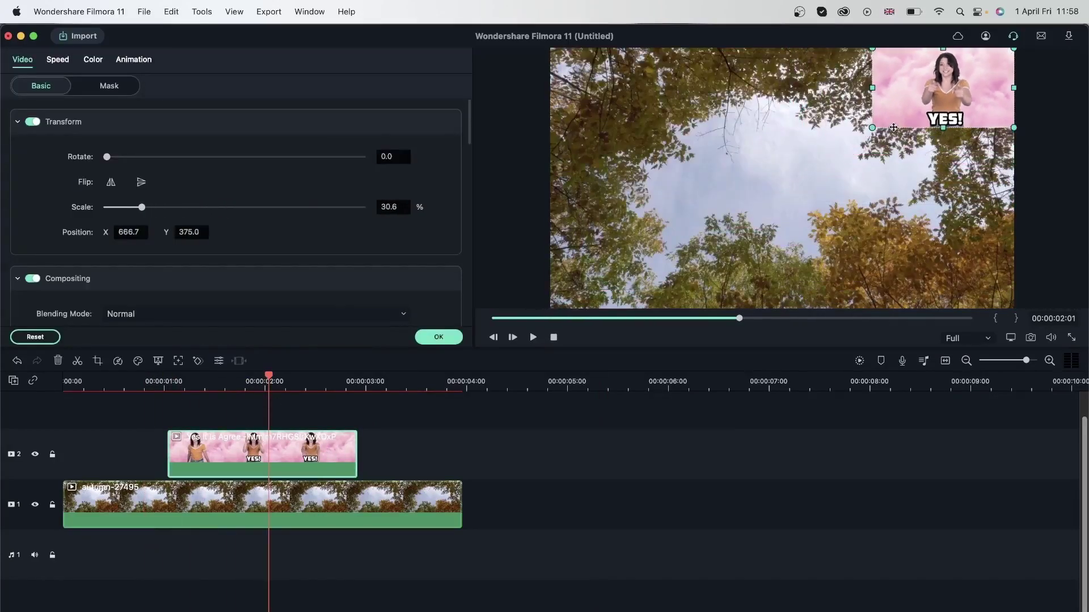
left_click_drag(955, 104, 798, 181)
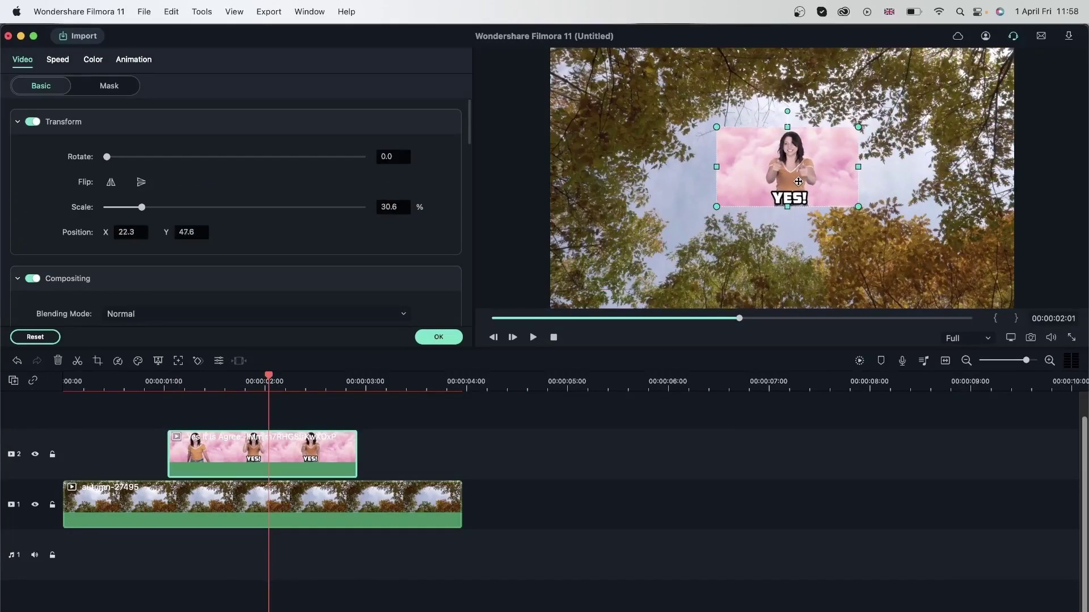
left_click(439, 337)
left_click(144, 376)
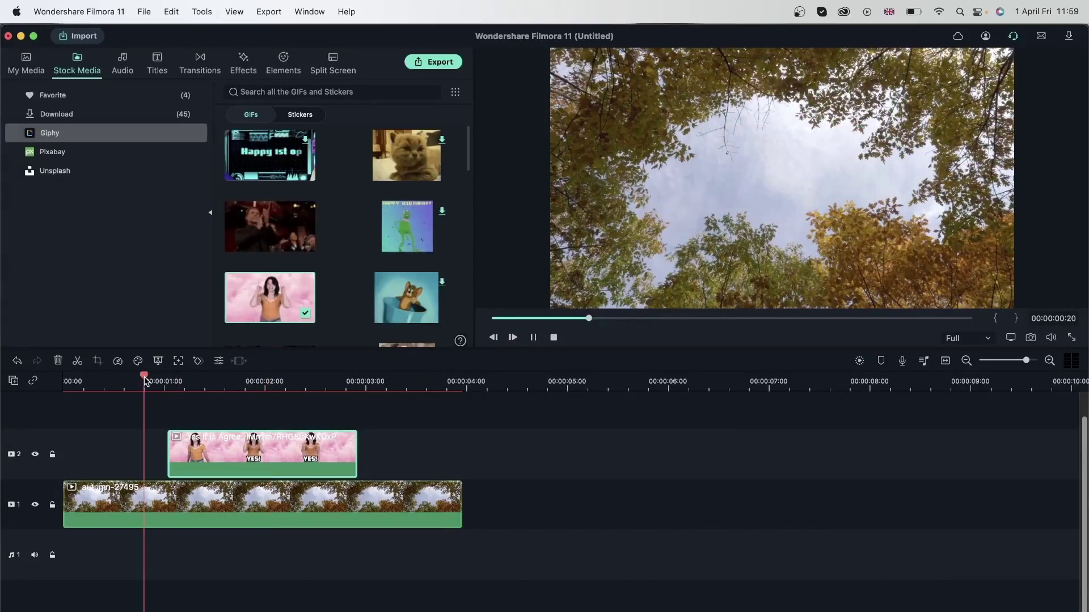
key("space")
key("space")
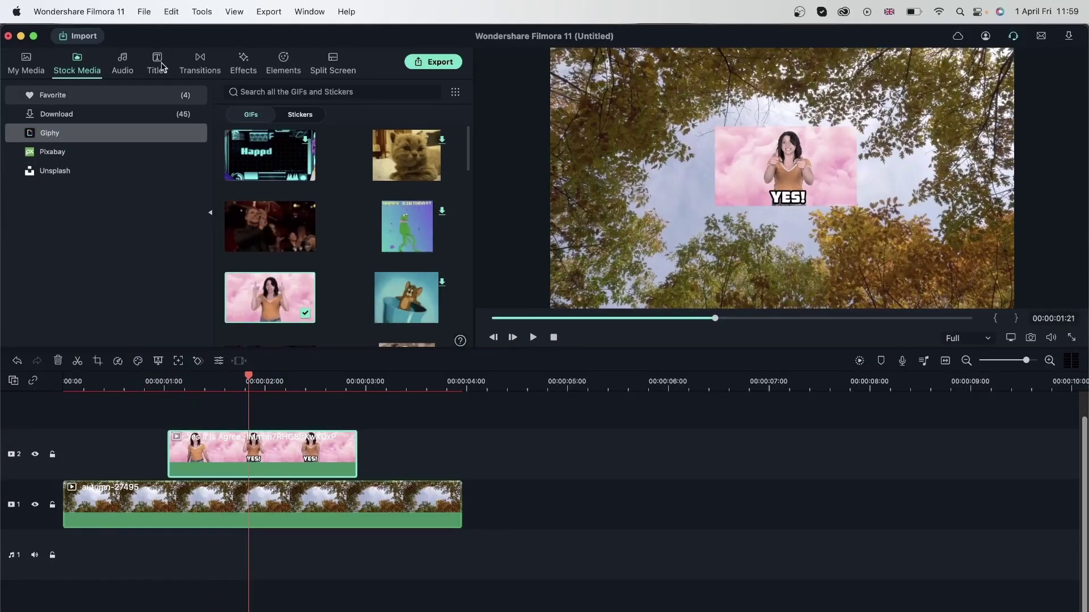
Test a Fade transition on the GIF's start, then remove it
left_click(187, 64)
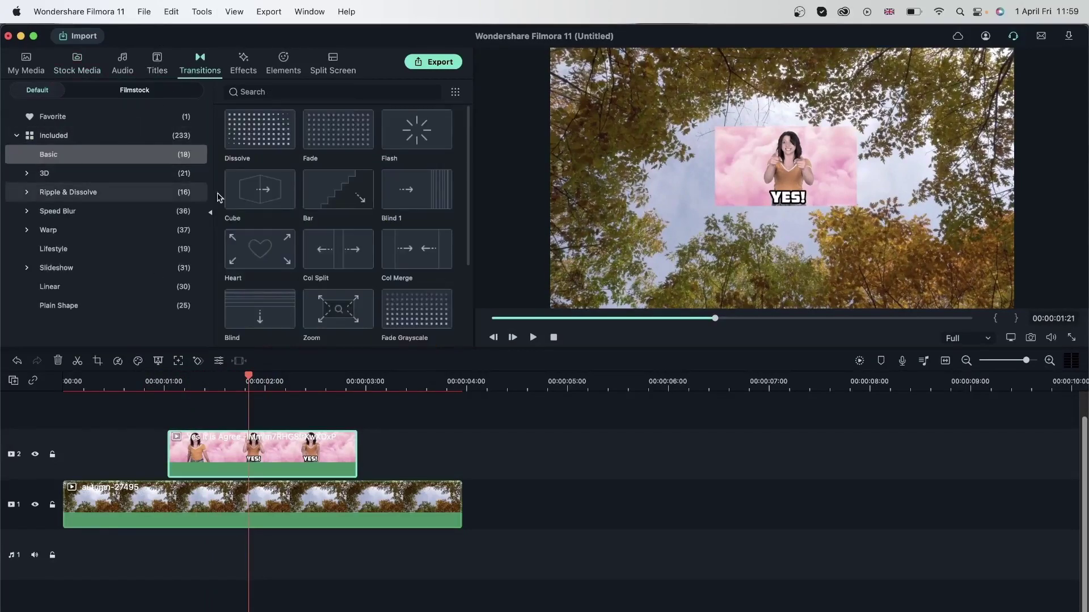
left_click_drag(335, 136, 180, 452)
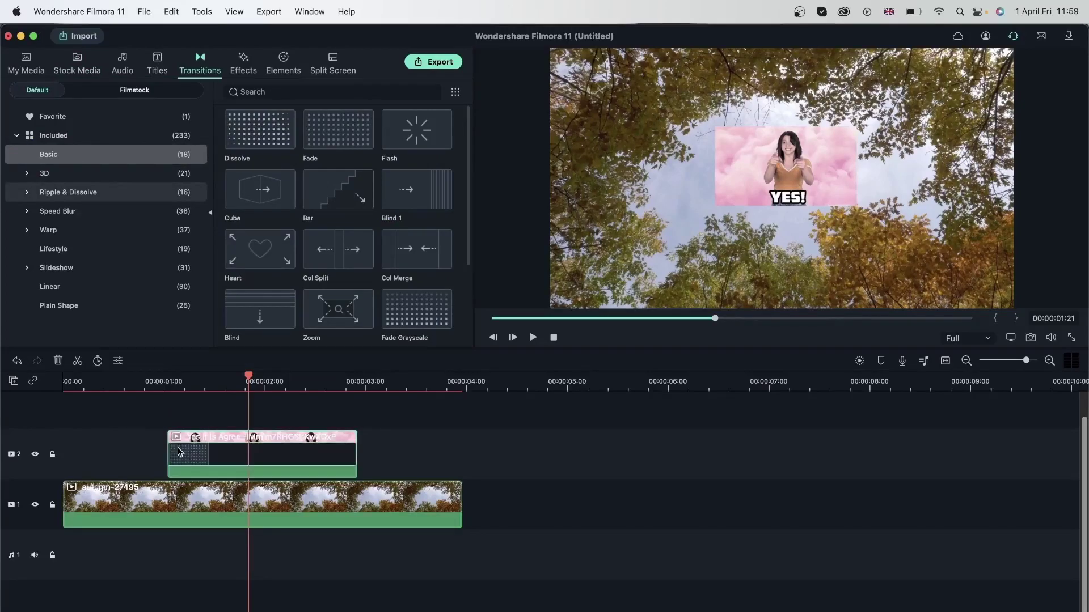
left_click(130, 376)
key("space")
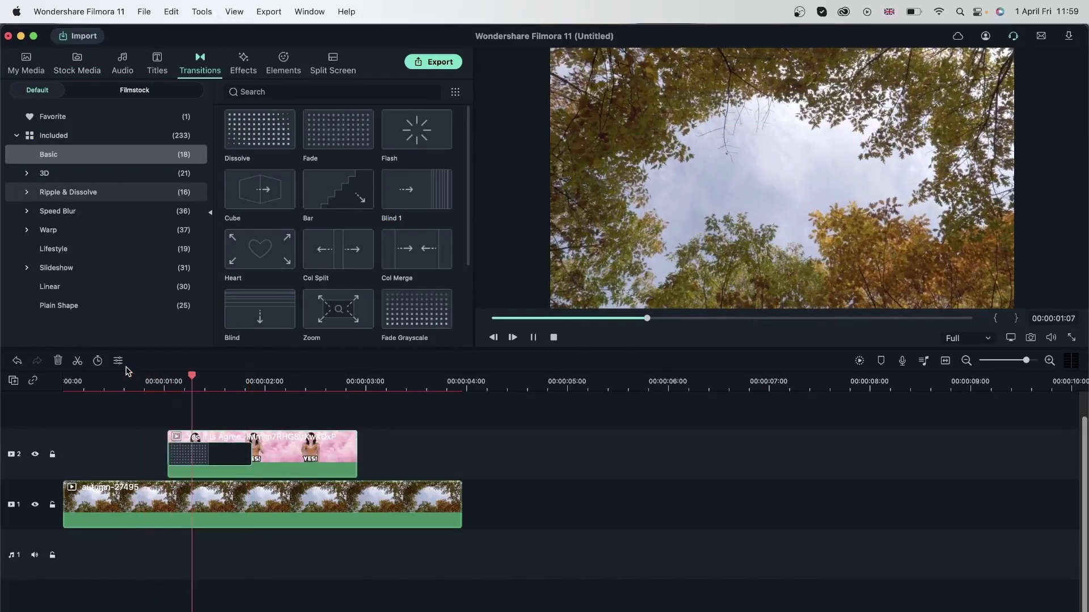
key("space")
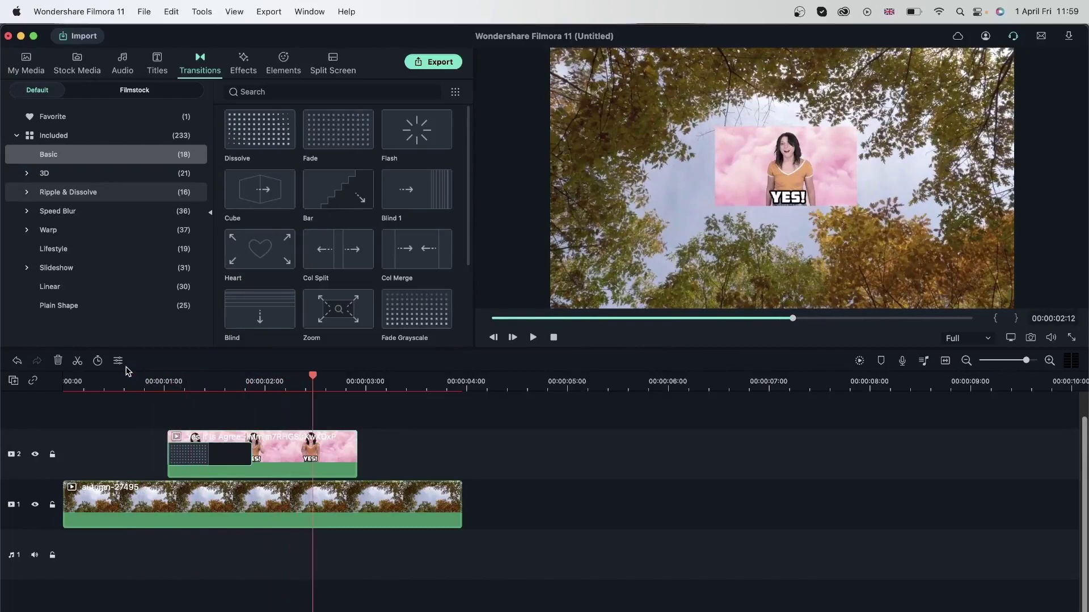
key("Delete")
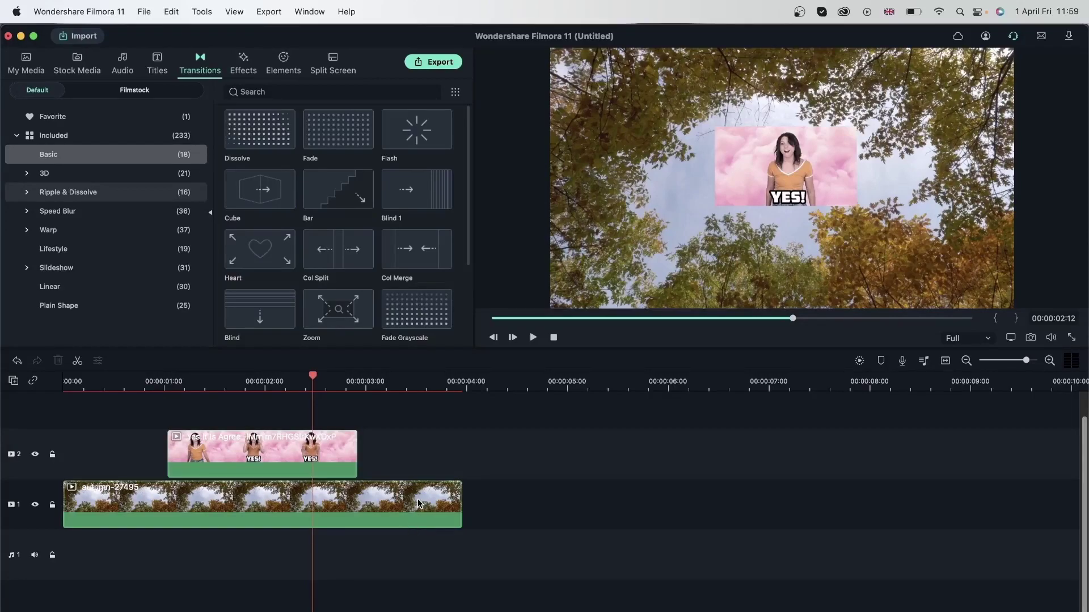
left_click(216, 457)
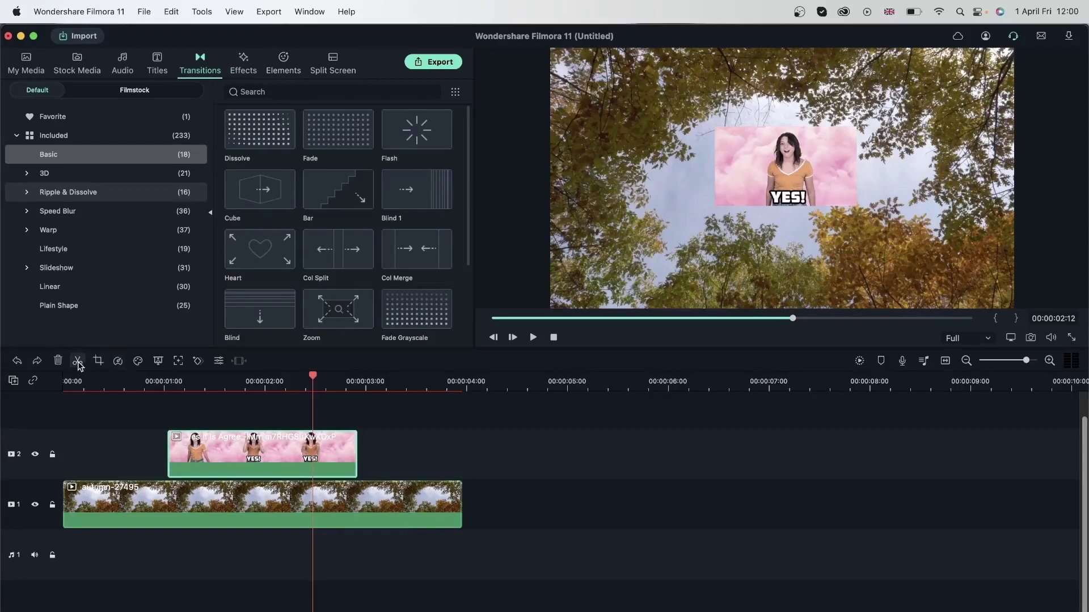
Delete the GIF overlay, extend the autumn clip to about 9 seconds, and add Dissolves at both ends
left_click(58, 361)
left_click(454, 514)
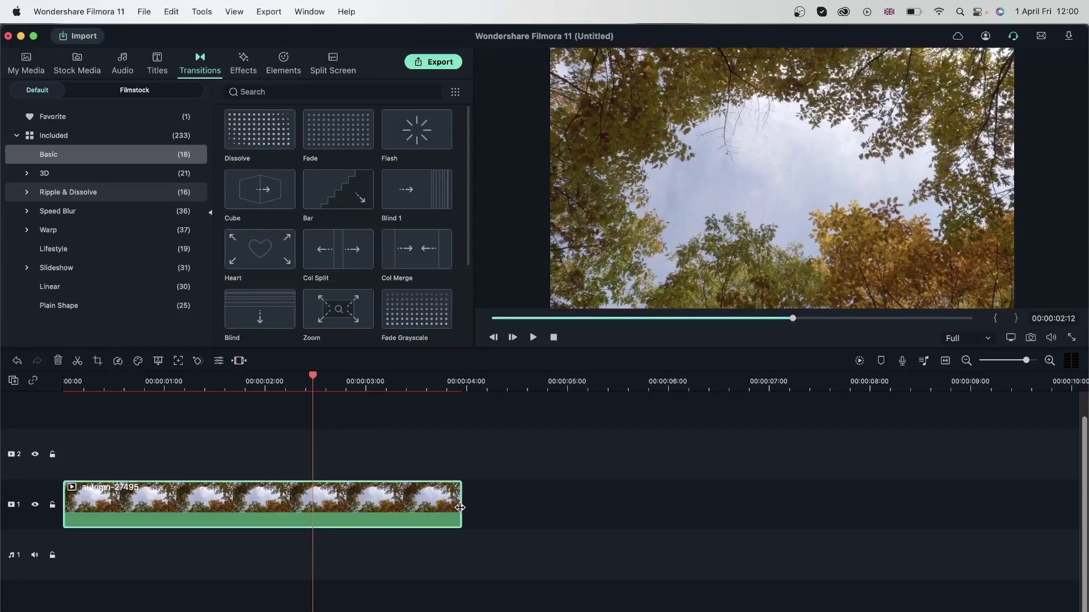
left_click_drag(459, 508, 965, 507)
left_click_drag(260, 136, 79, 509)
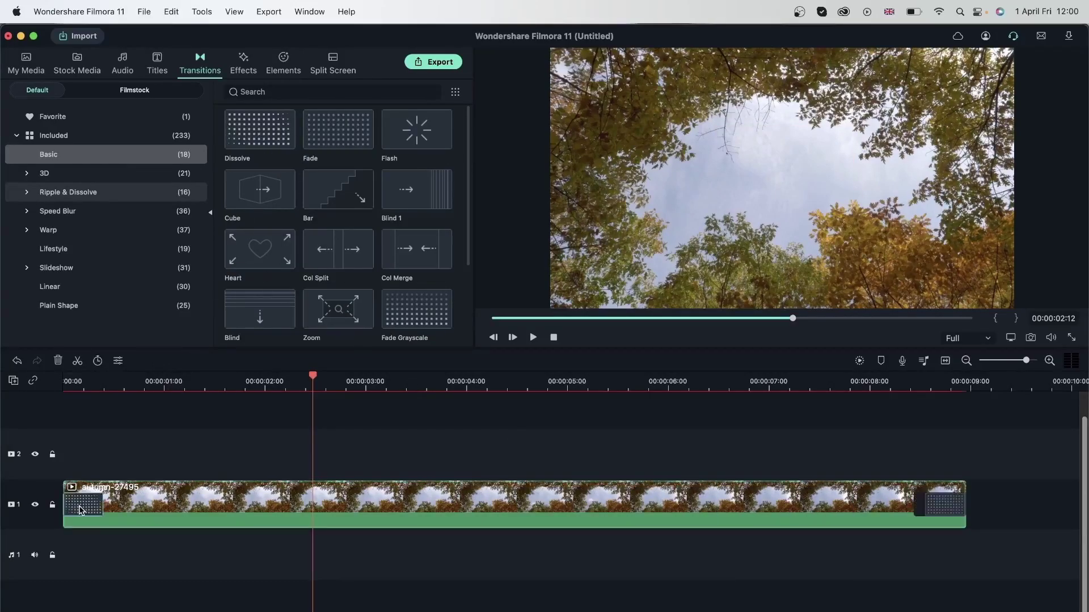
Set the opening Dissolve's duration to 00:00:02:10 and apply it to all transitions
double_click(79, 509)
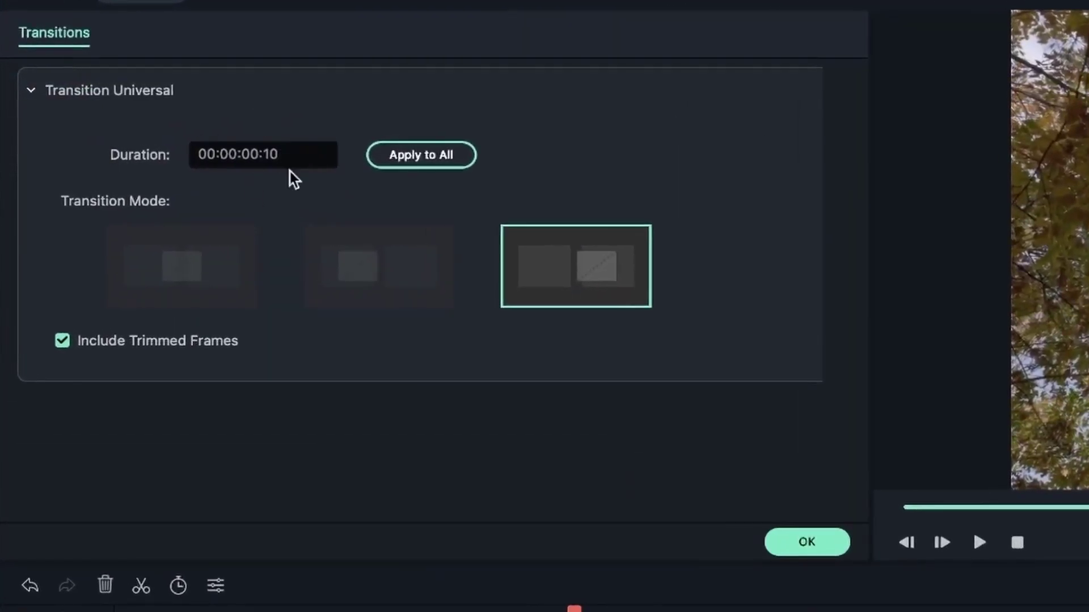
left_click(157, 128)
mouse_move(283, 157)
left_mouse_down()
mouse_move(296, 155)
mouse_move(268, 157)
left_mouse_up()
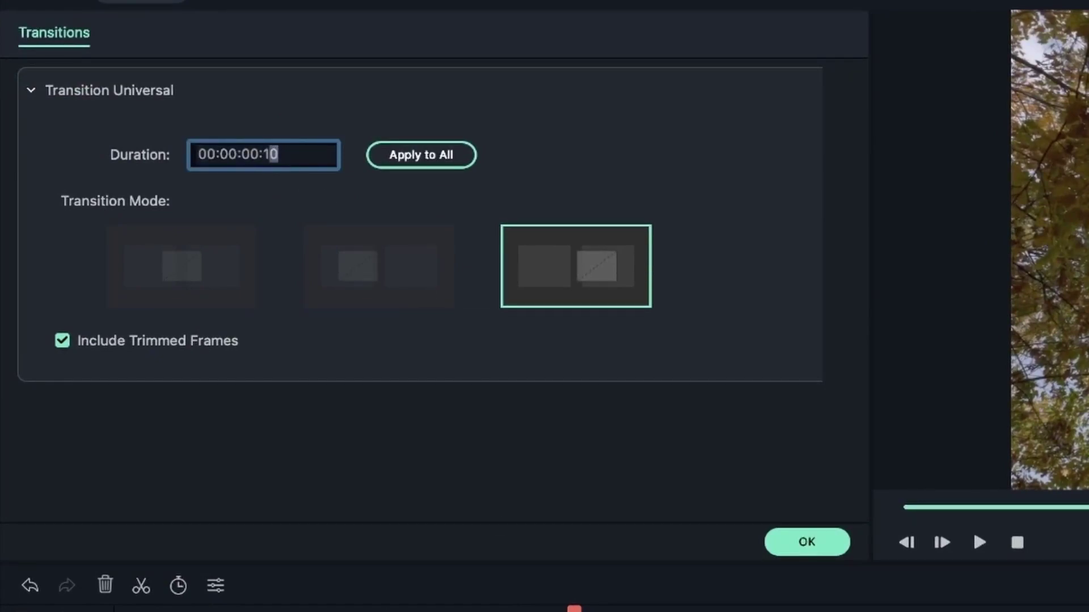
type("00")
key("BackSpace")
left_click(255, 154)
key("BackSpace")
type("2")
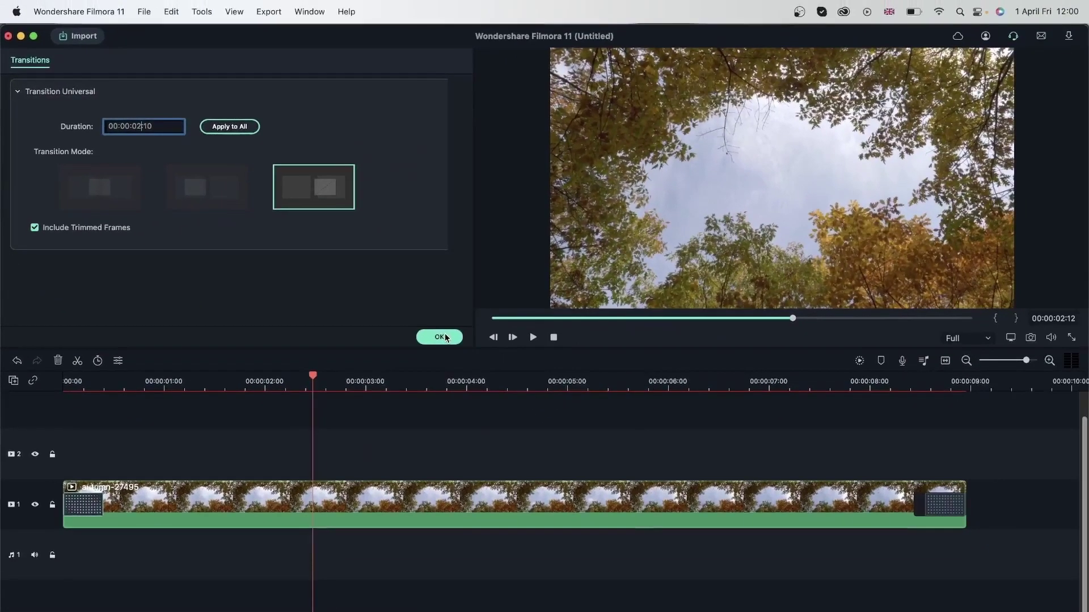
left_click(807, 542)
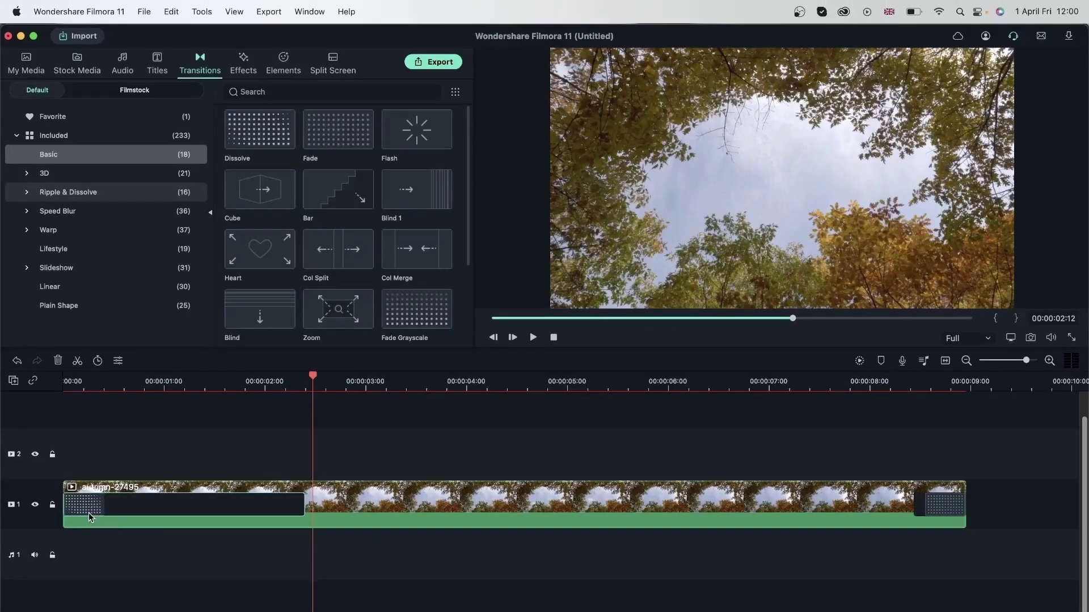
double_click(243, 511)
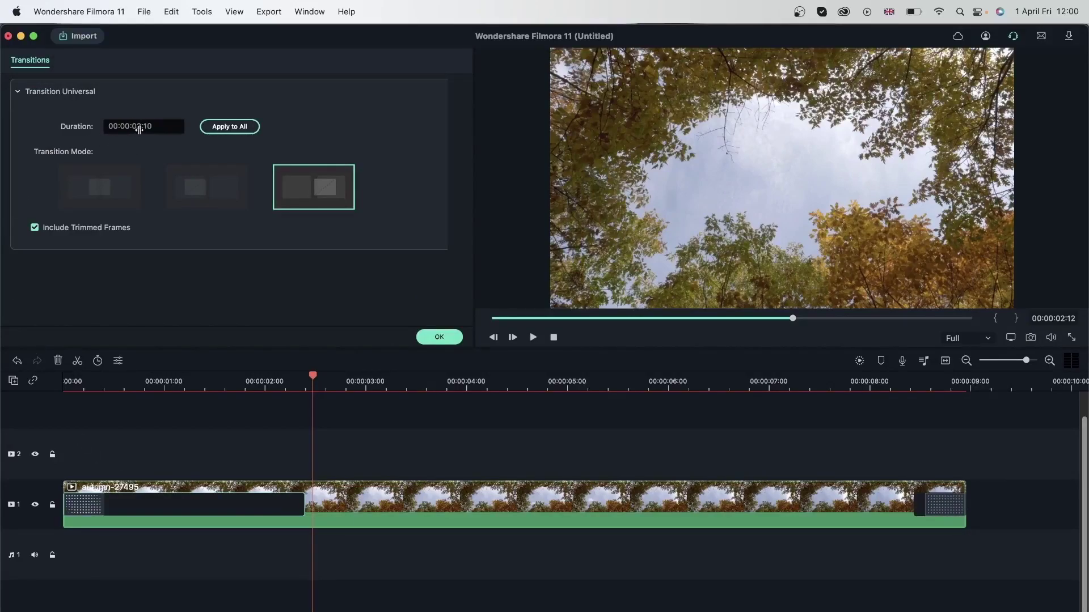
left_click(236, 130)
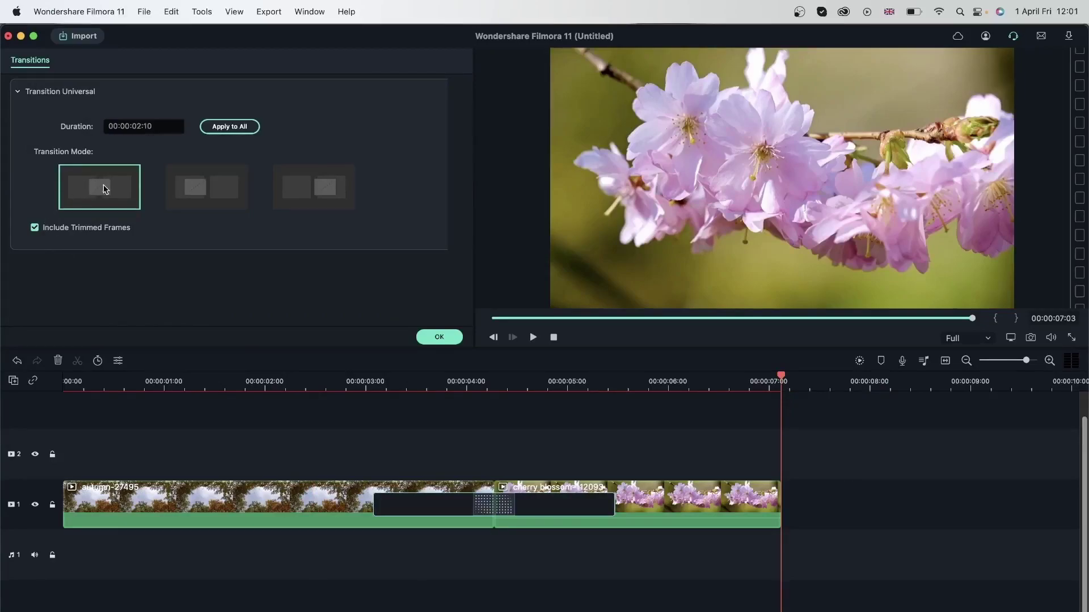
Switch the transition mode so the transition starts at the cut, over the blossom clip
left_click(224, 194)
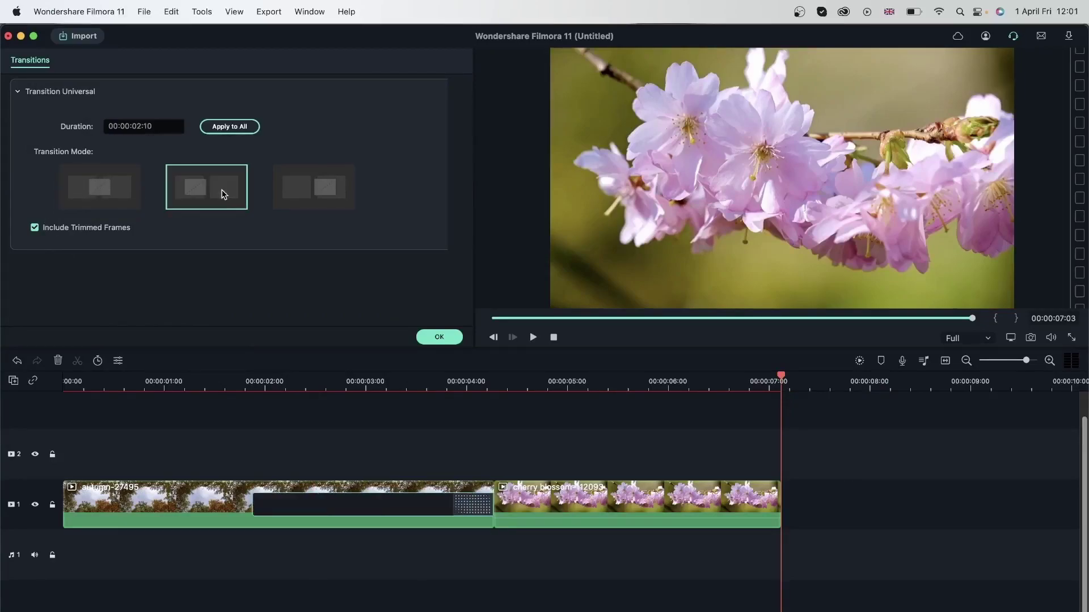
left_click(311, 194)
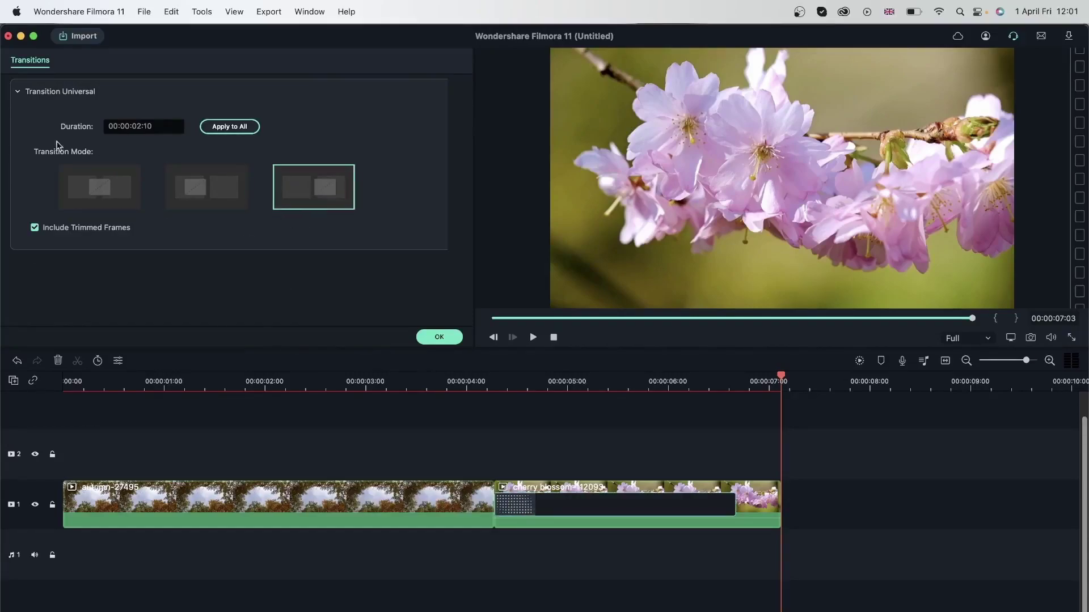
left_click(482, 379)
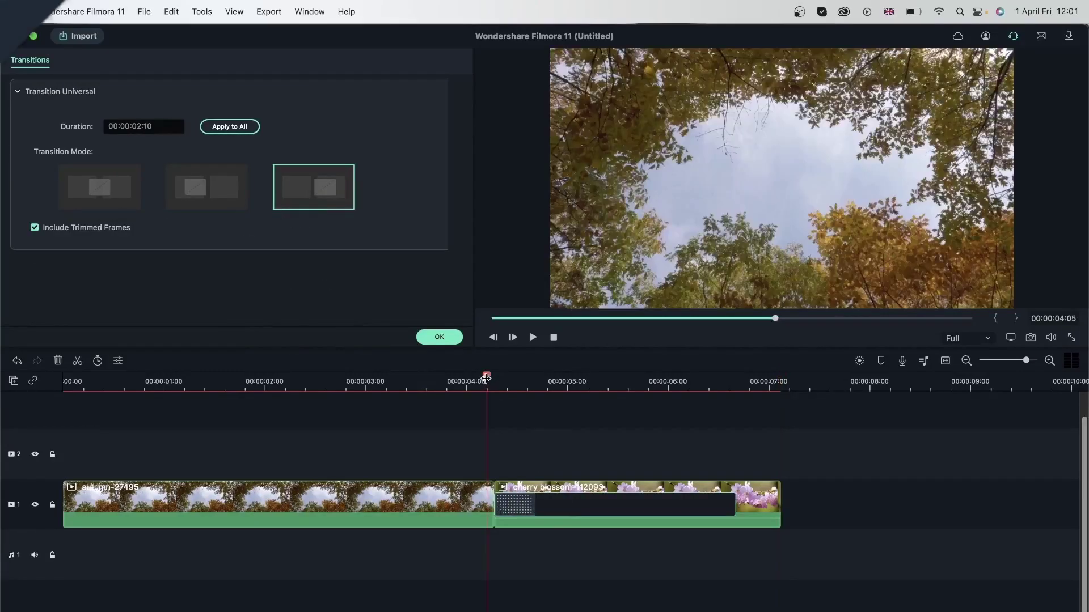